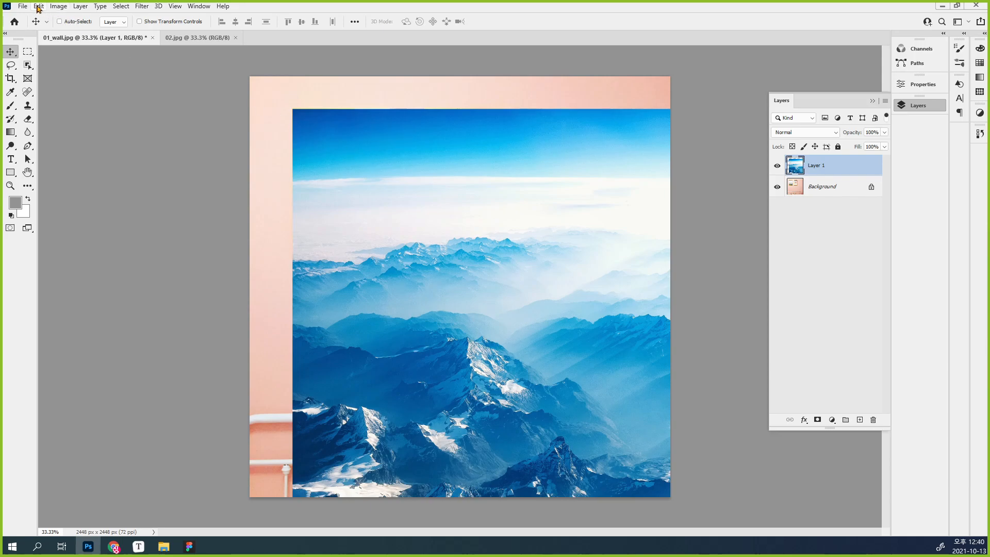
Free-transform the mountain photo layer, scaling it to about 10.11% and moving it into the upper-left part of the sea picture's frame
click(38, 6)
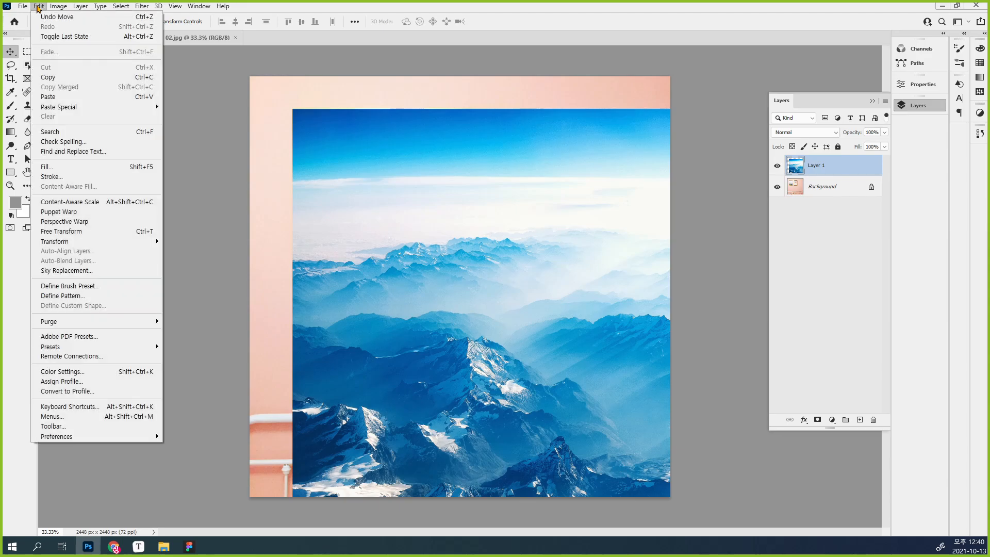
click(94, 231)
mouse_move(494, 263)
mouse_down()
mouse_move(409, 254)
mouse_move(353, 279)
mouse_move(444, 239)
mouse_move(512, 261)
mouse_move(495, 272)
mouse_up()
drag(297, 109, 496, 411)
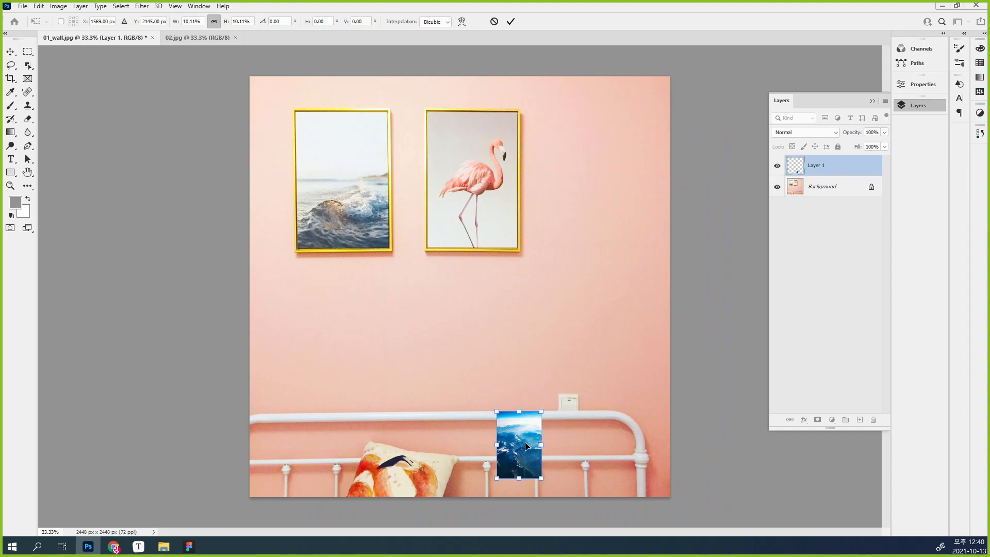
drag(523, 444, 326, 147)
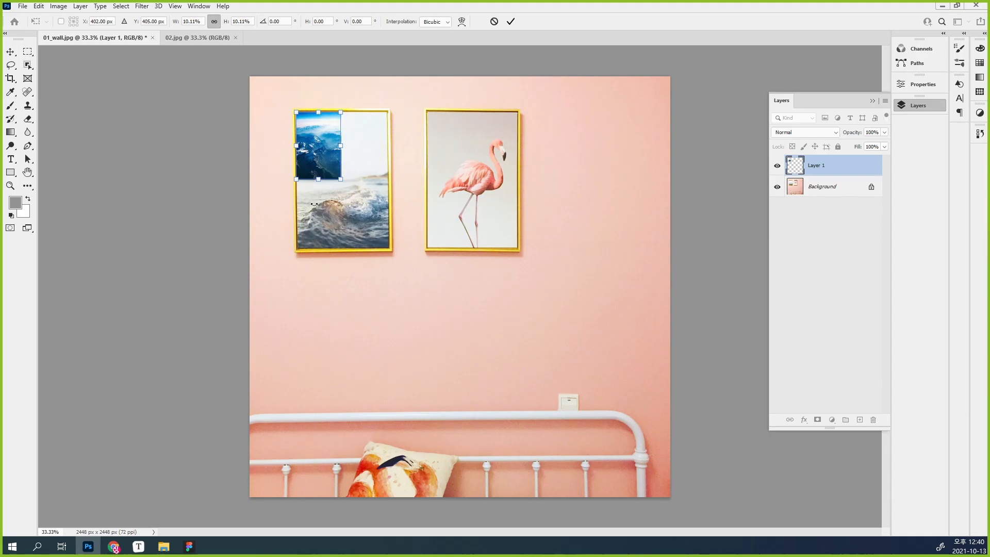
Enlarge the mountain photo proportionally to about 17.99% and roughly centre it inside the sea picture's frame
scroll(277, 104, up, 3)
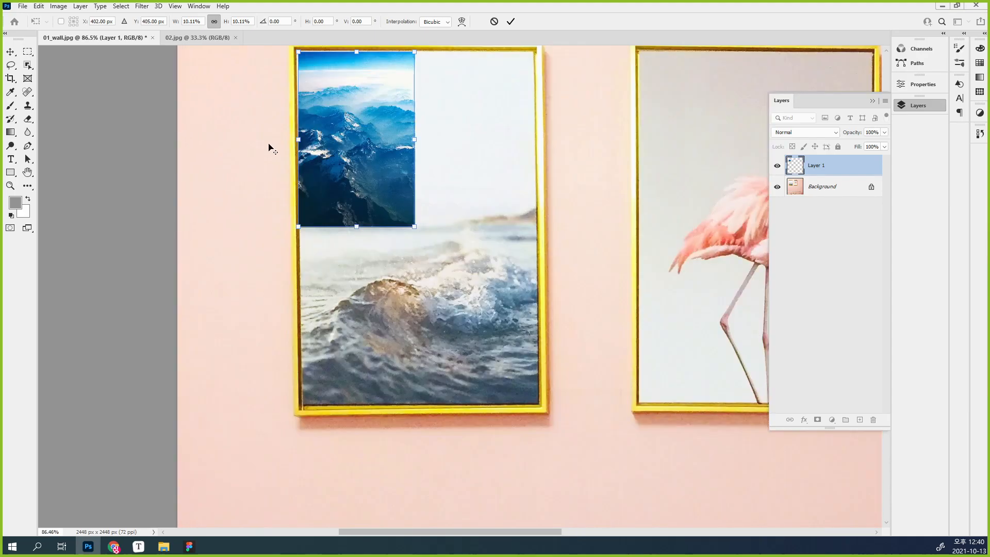
drag(354, 126, 364, 143)
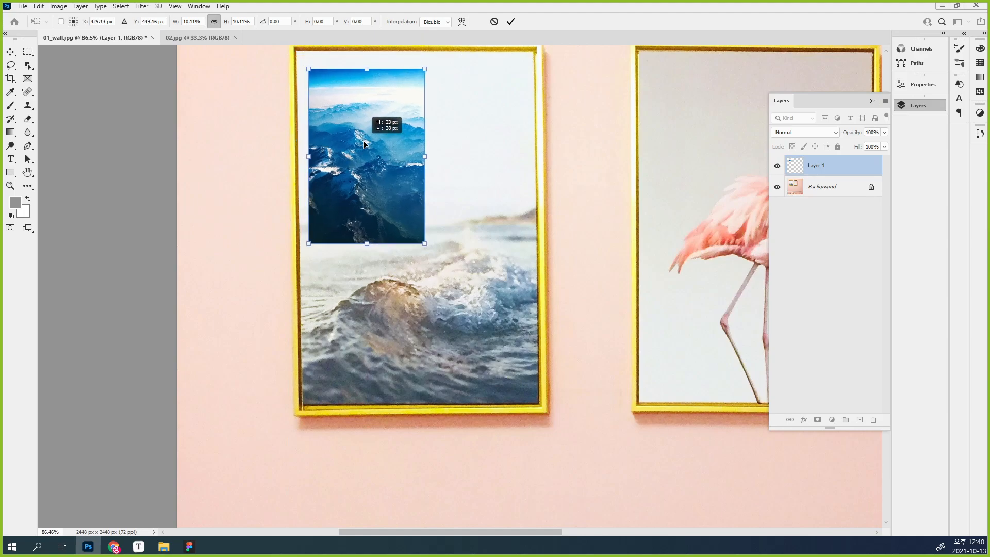
key(ctrl+plus)
key(ctrl+plus)
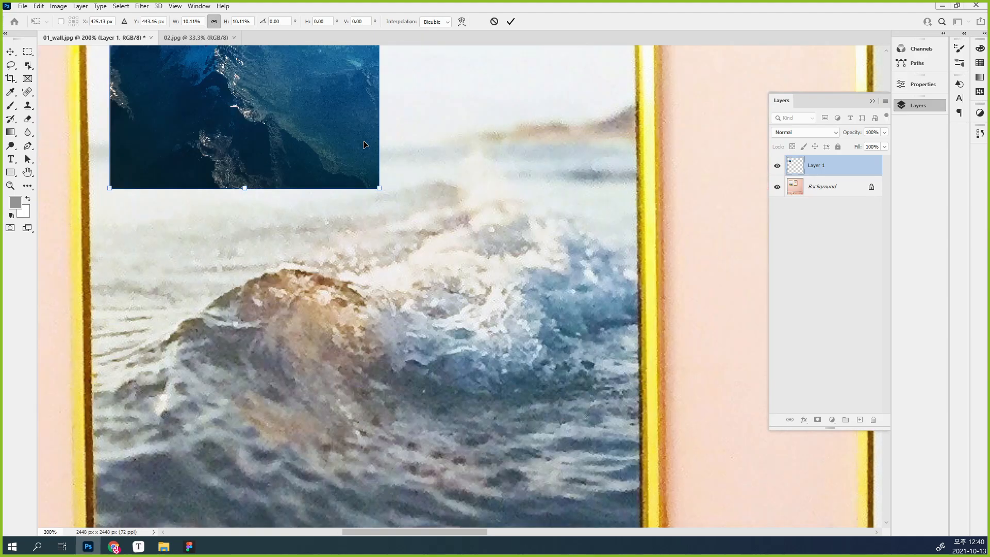
key(ctrl+minus)
key(ctrl+minus)
drag(384, 172, 442, 214)
drag(585, 280, 562, 290)
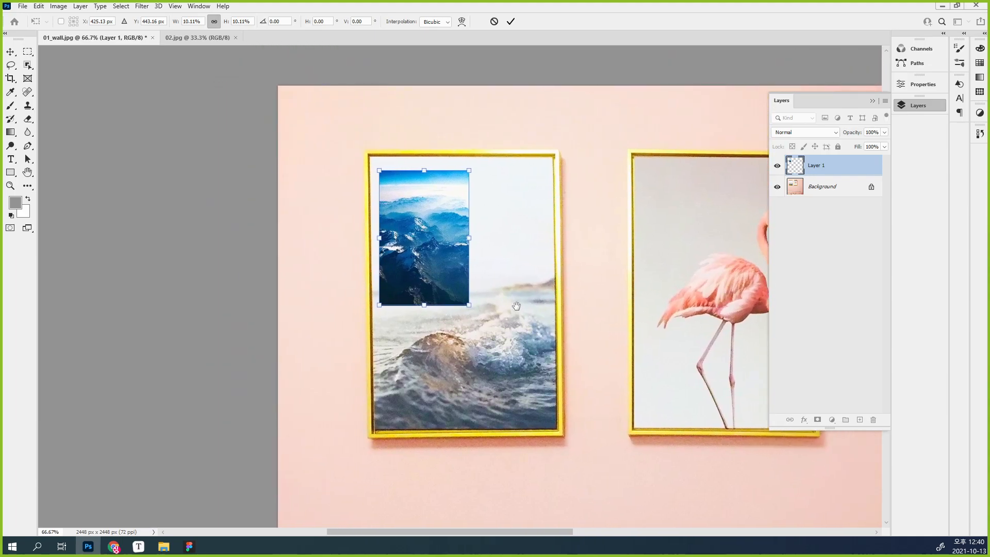
drag(443, 268, 432, 253)
drag(457, 291, 529, 395)
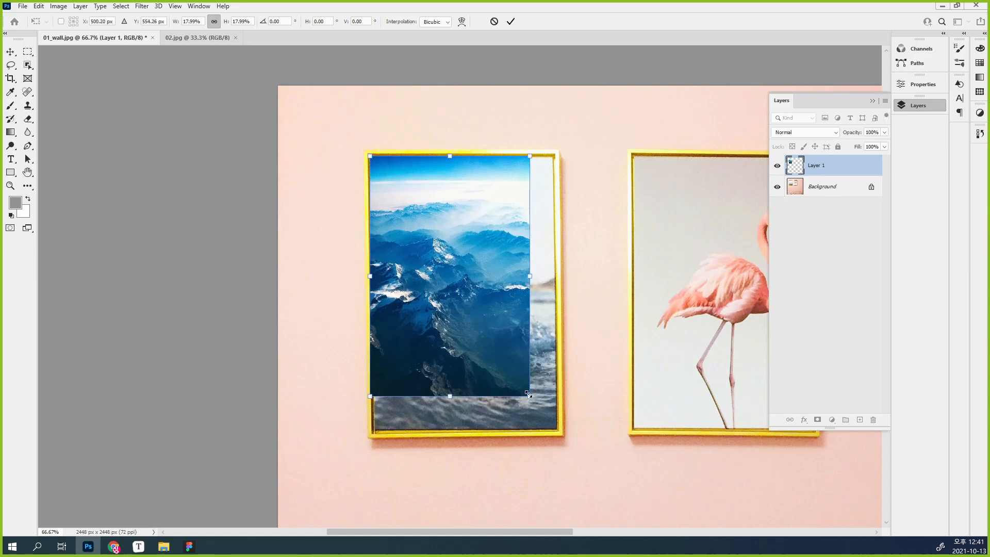
drag(499, 299, 512, 306)
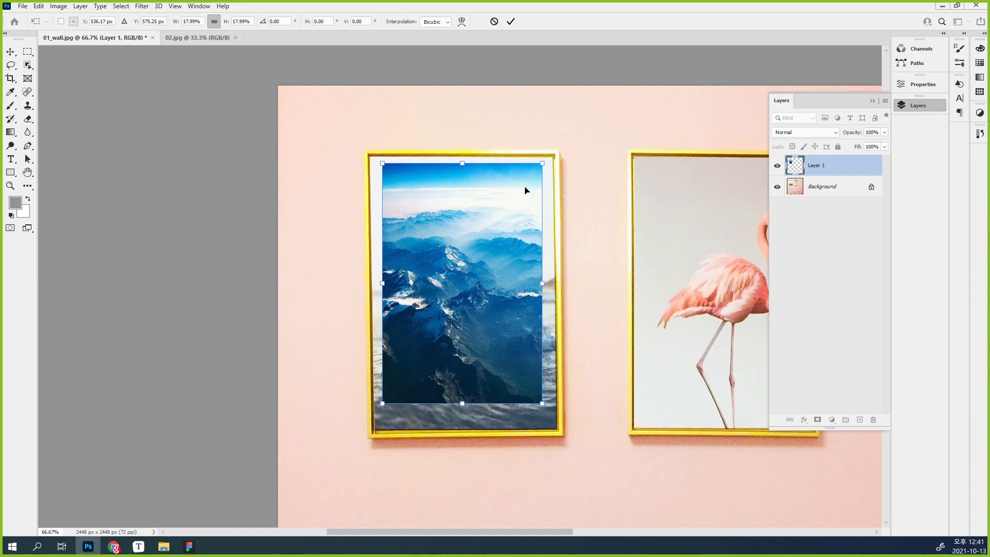
drag(504, 198, 504, 206)
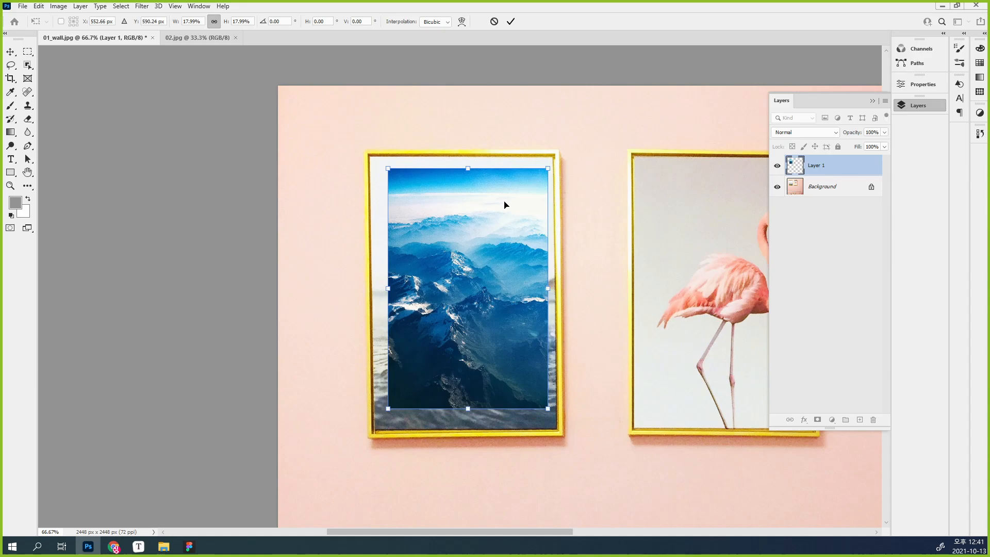
Try distorting the mountain photo's four corners to the inner corners of the sea picture's frame, then cancel the transform
mouse_move(546, 166)
mouse_down()
mouse_move(564, 111)
mouse_move(591, 90)
mouse_move(564, 104)
mouse_move(551, 153)
mouse_up()
drag(390, 169, 372, 159)
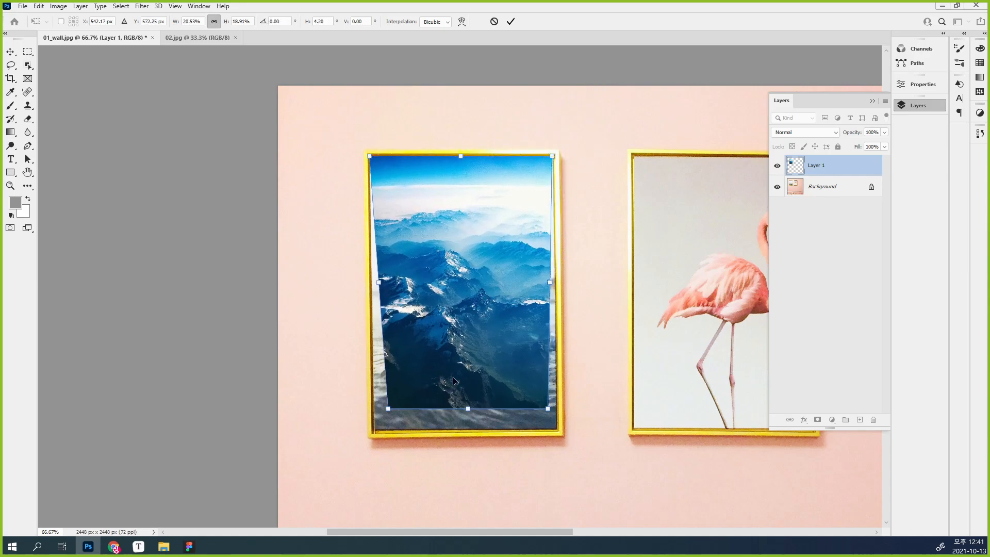
drag(546, 409, 559, 430)
drag(388, 408, 374, 431)
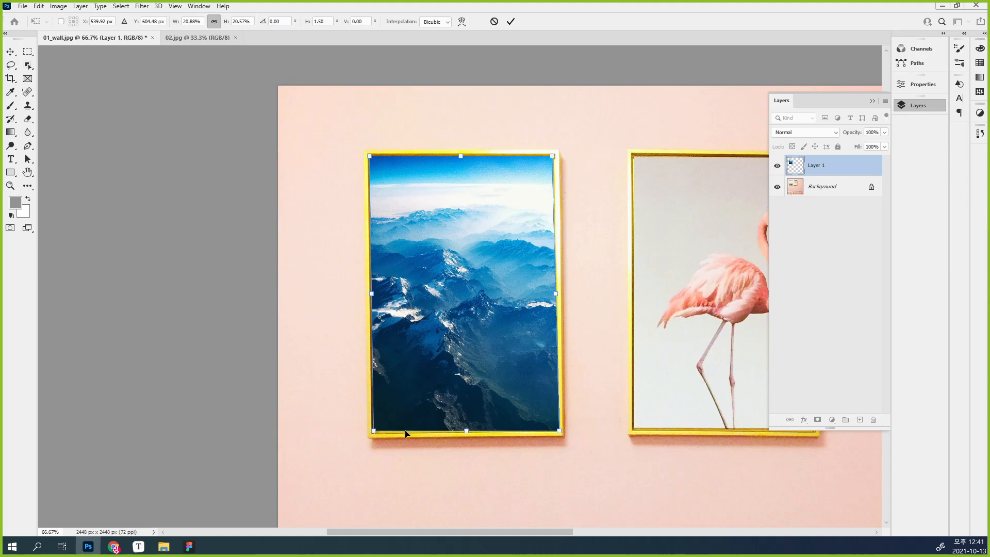
drag(558, 431, 557, 430)
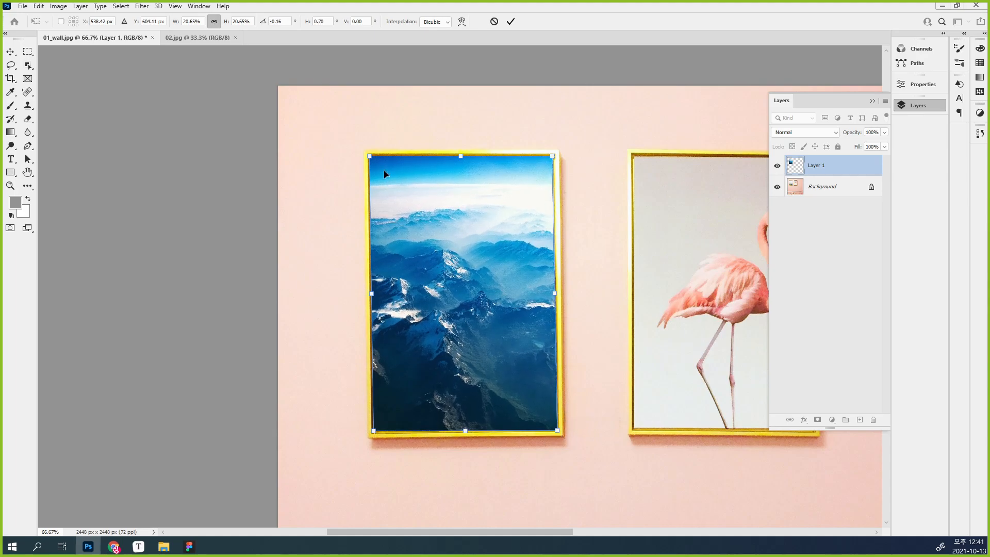
drag(370, 157, 371, 159)
drag(551, 156, 553, 156)
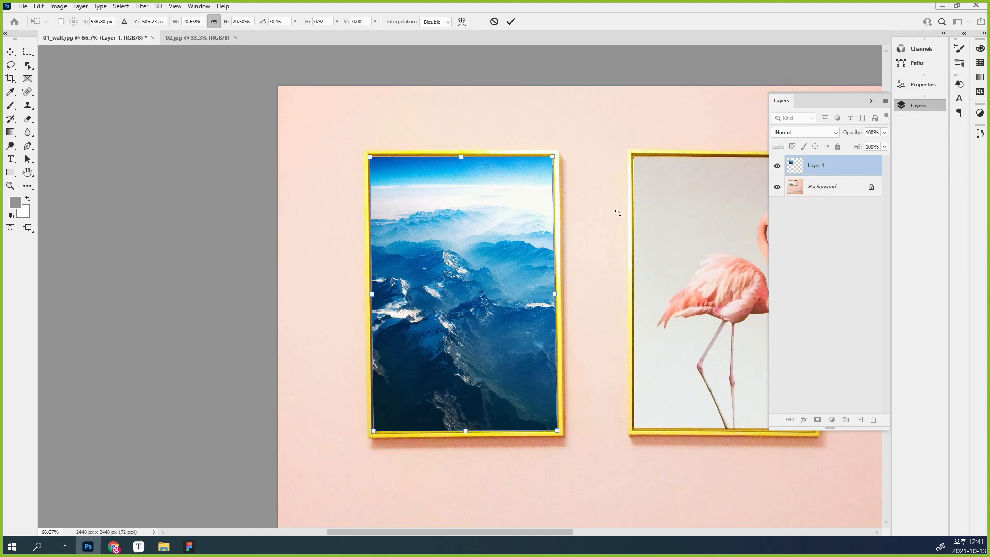
key(Escape)
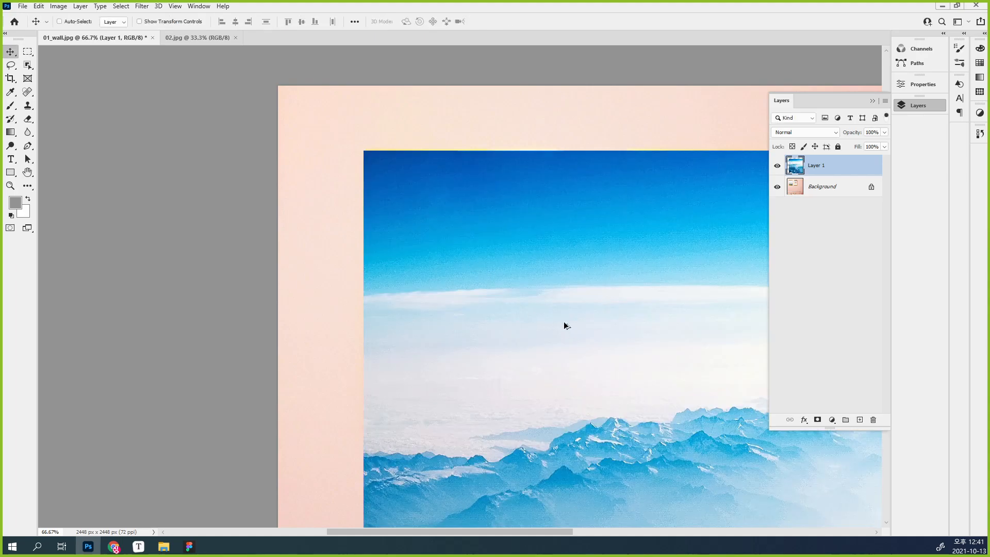
Delete the mountain photo layer from 01_wall.jpg and fit the whole wall image in view
scroll(568, 329, down, 1)
key(ctrl+minus)
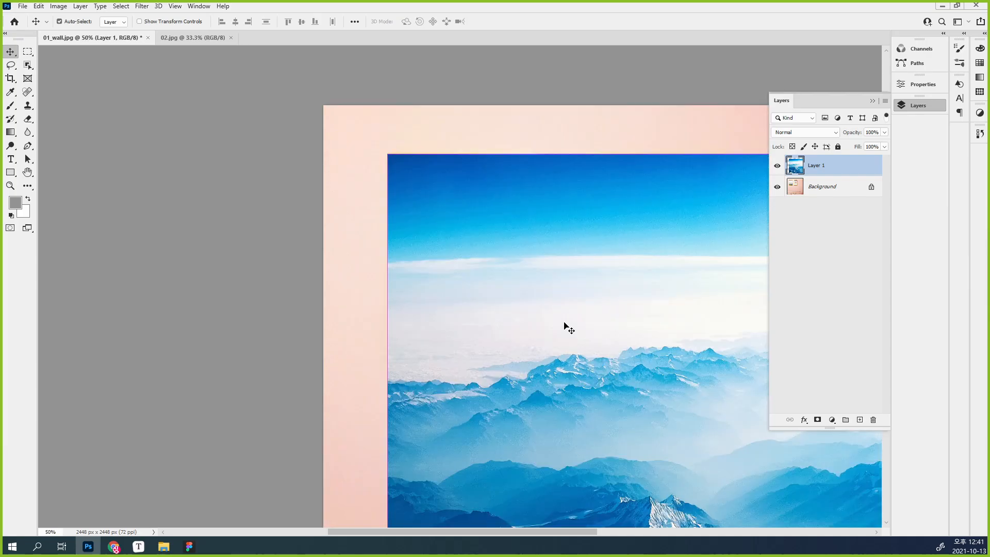
key(Delete)
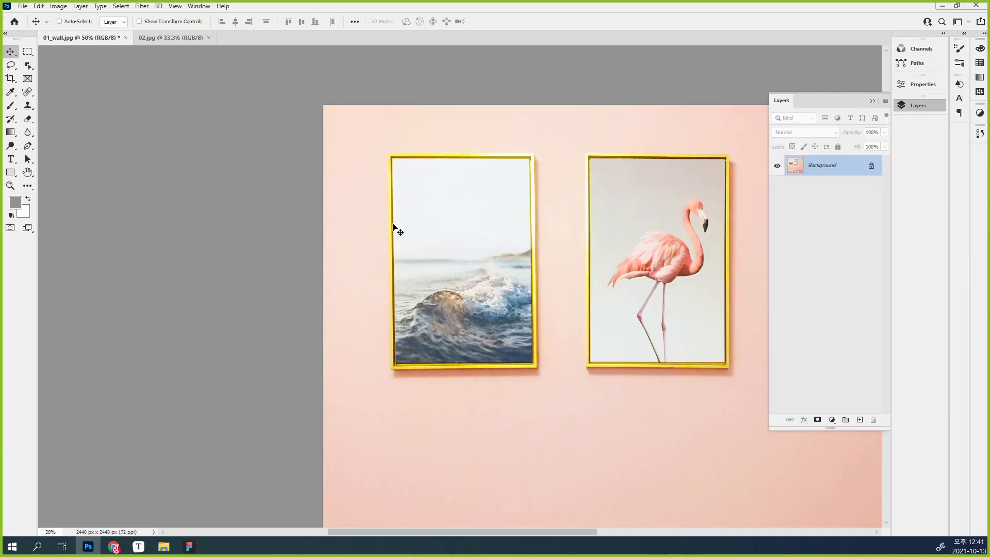
key(ctrl+0)
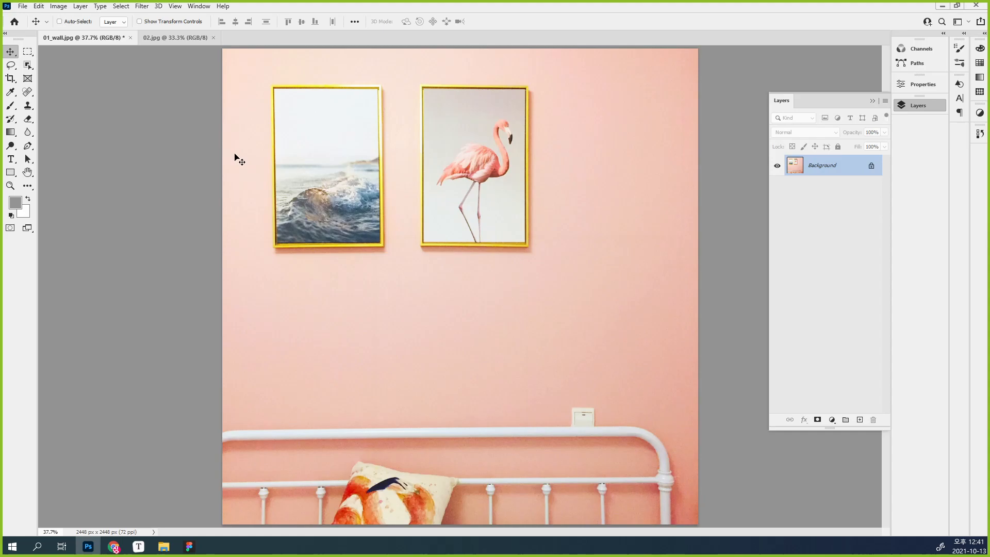
Switch to the transform_02 folder in File Explorer and open 03.jpg as its own document in Photoshop
mouse_move(163, 546)
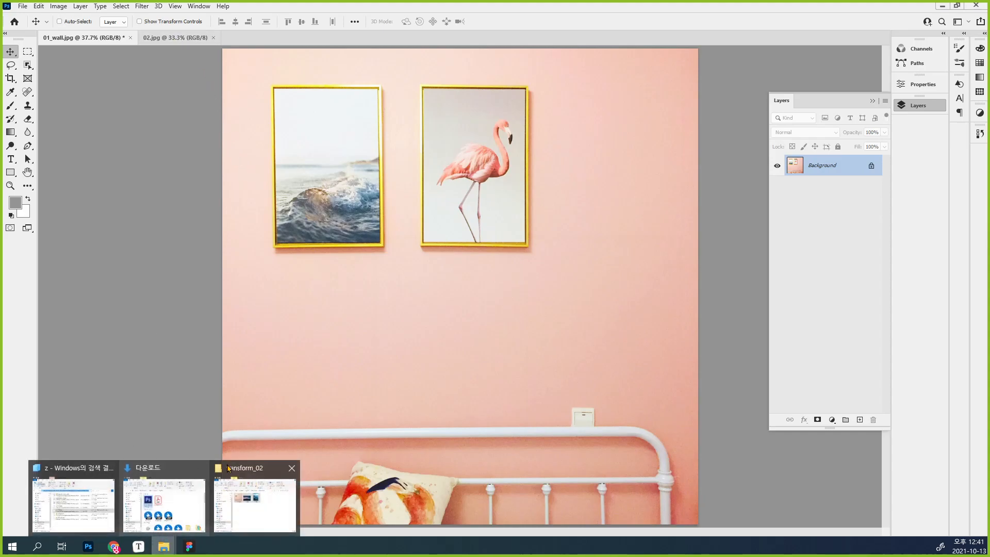
click(254, 503)
click(767, 257)
drag(766, 258, 425, 40)
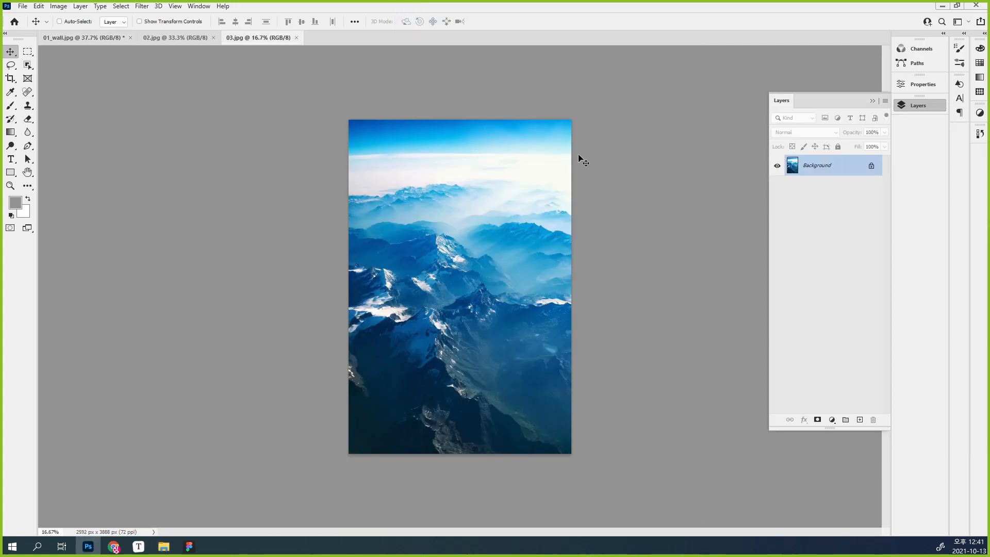
Copy the entire 03.jpg image, paste it into 01_wall.jpg as a new layer and reposition it over the wall
key(ctrl+a)
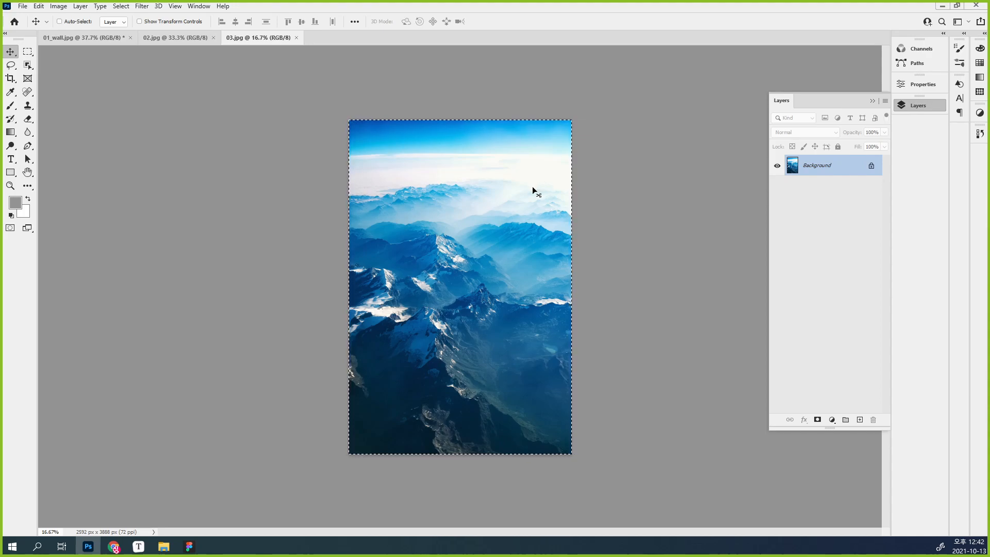
click(104, 38)
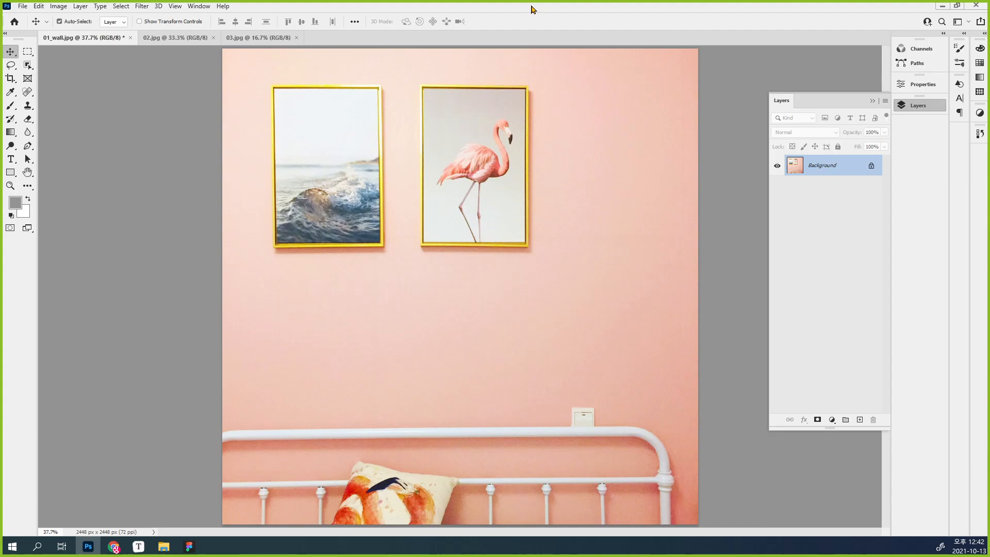
key(ctrl+v)
drag(360, 128, 373, 176)
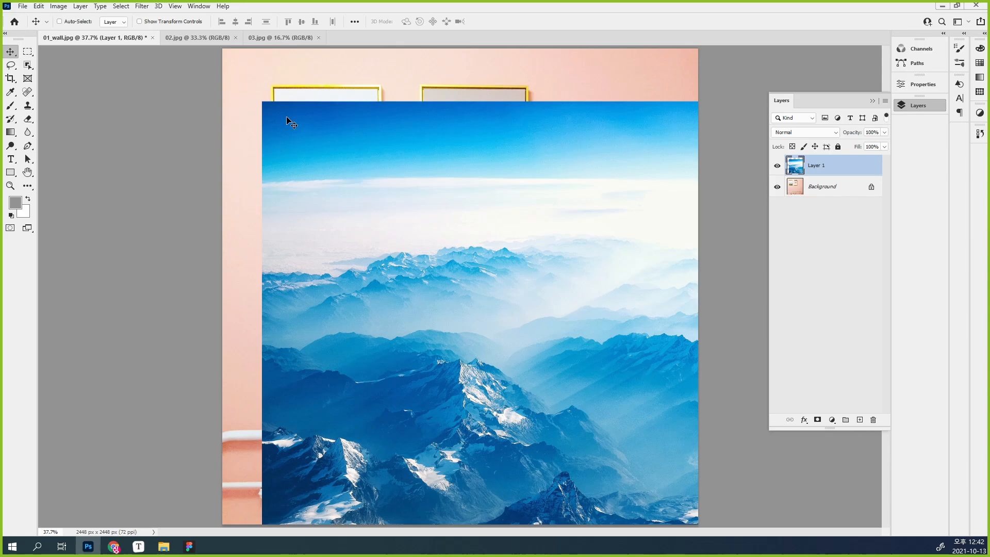
Free-transform the pasted mountain photo, scaling it proportionally to about 16.88% and placing it inside the sea picture's frame
click(38, 6)
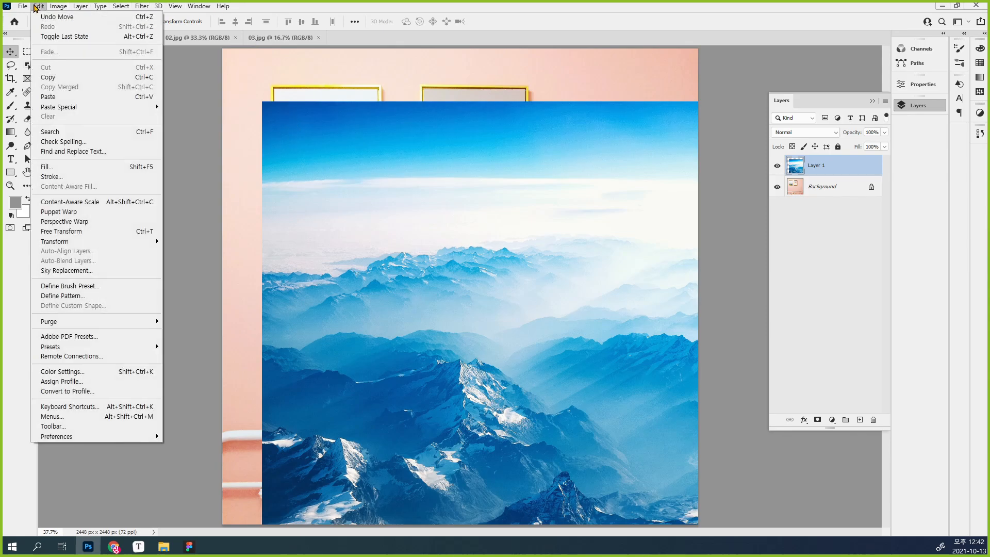
click(77, 236)
drag(351, 186, 354, 161)
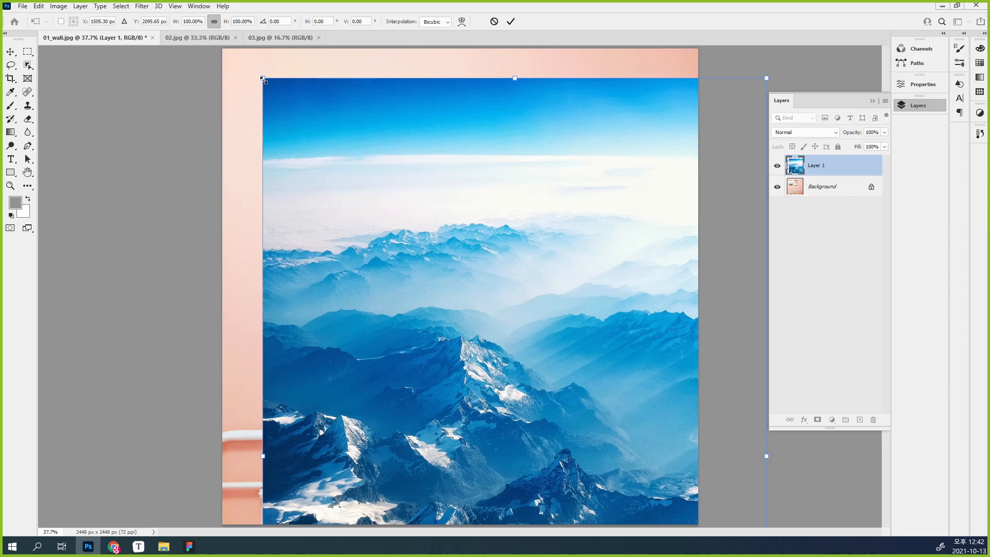
click(215, 23)
drag(263, 77, 495, 379)
drag(548, 429, 427, 138)
drag(321, 78, 482, 309)
drag(520, 354, 338, 138)
drag(305, 101, 356, 179)
drag(422, 249, 341, 161)
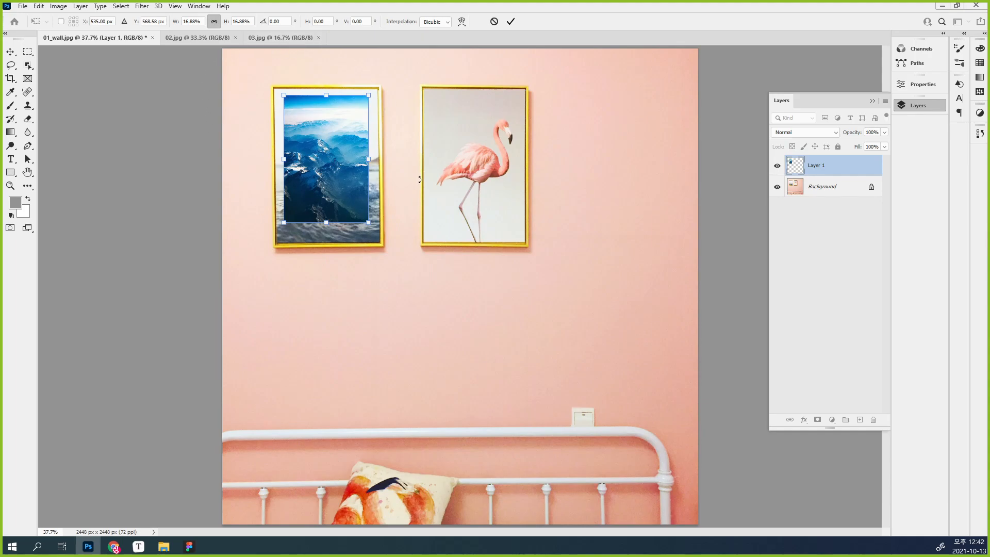
Distort the mountain photo by moving each of its four corners to the matching inner corner of the sea picture's frame
key(ctrl+plus)
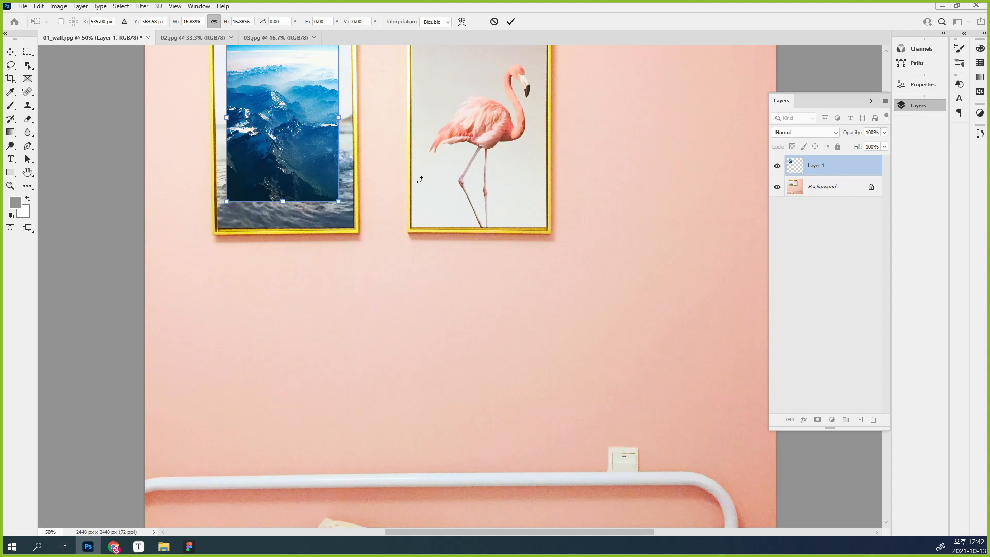
key(ctrl+plus)
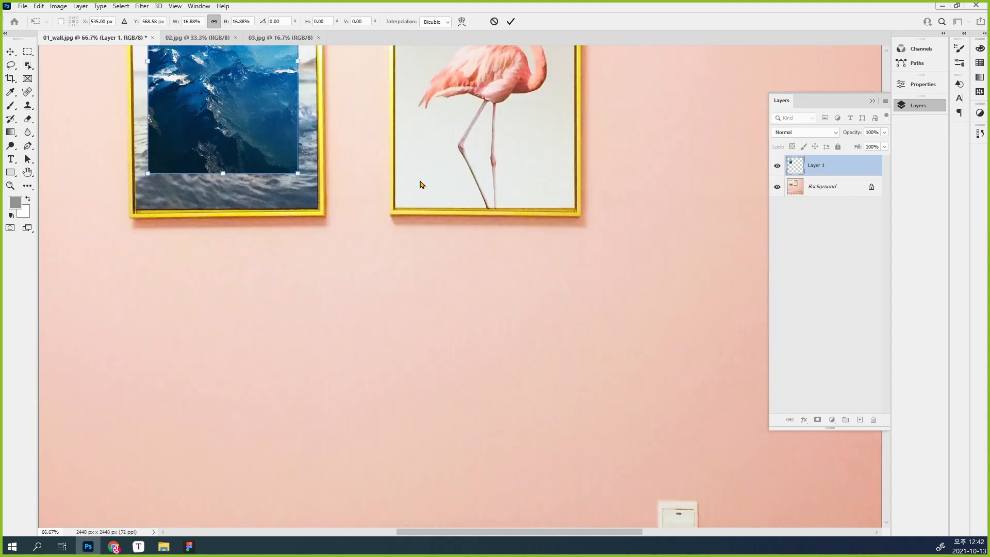
drag(404, 155, 620, 307)
key(ctrl+plus)
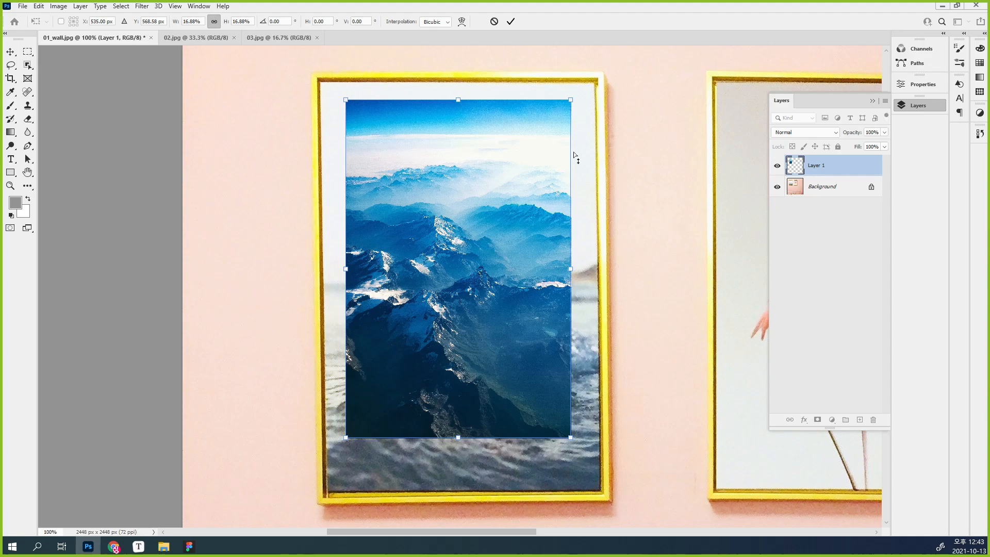
drag(571, 102, 595, 85)
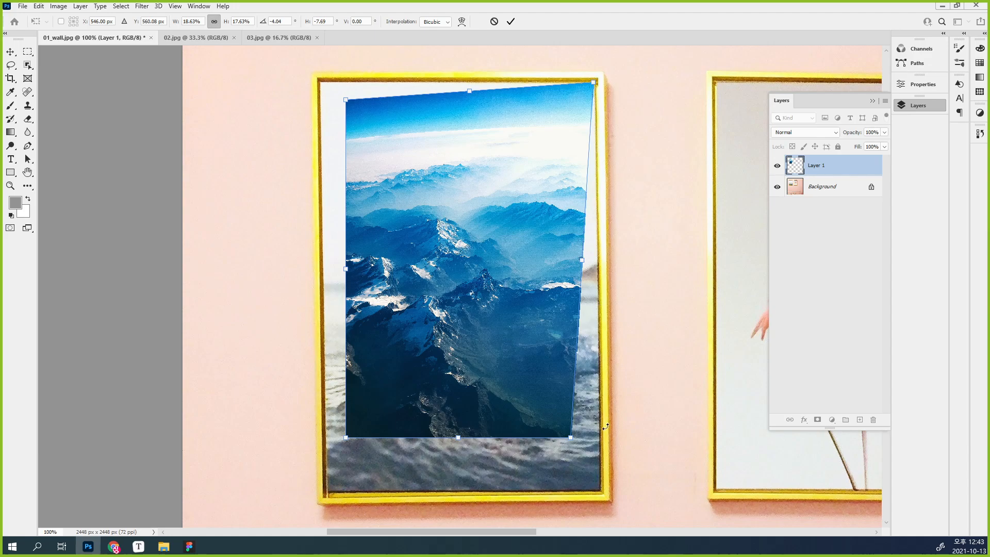
drag(571, 436, 604, 491)
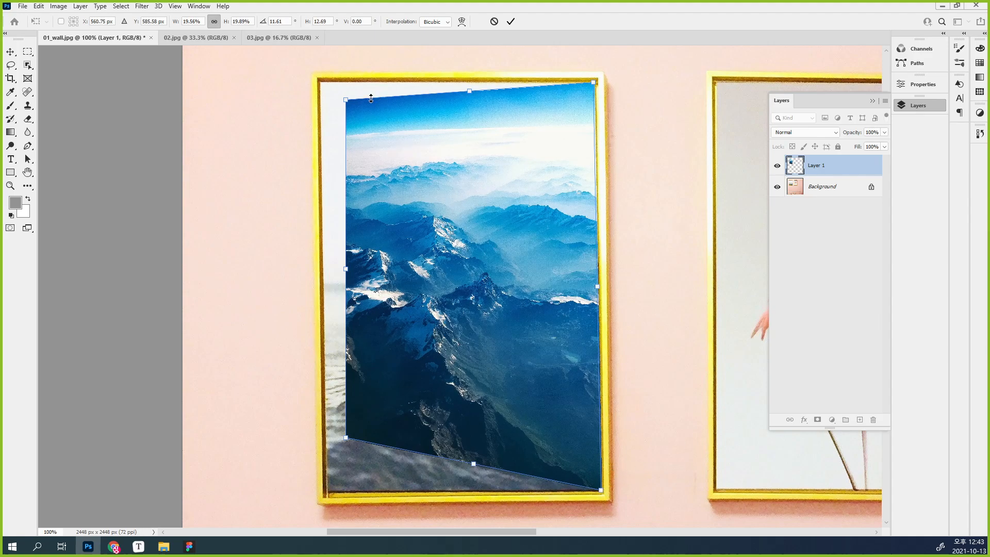
drag(347, 101, 320, 82)
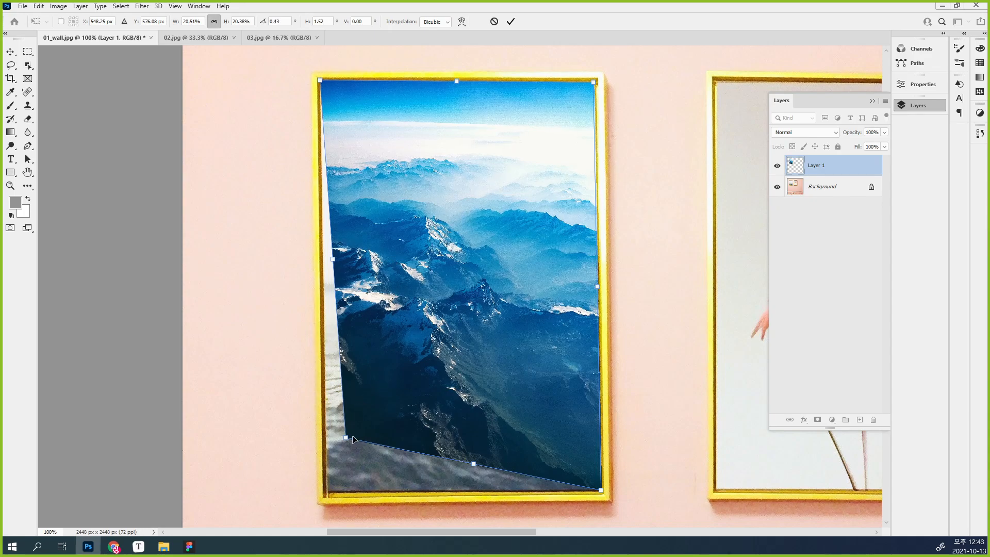
drag(345, 437, 329, 493)
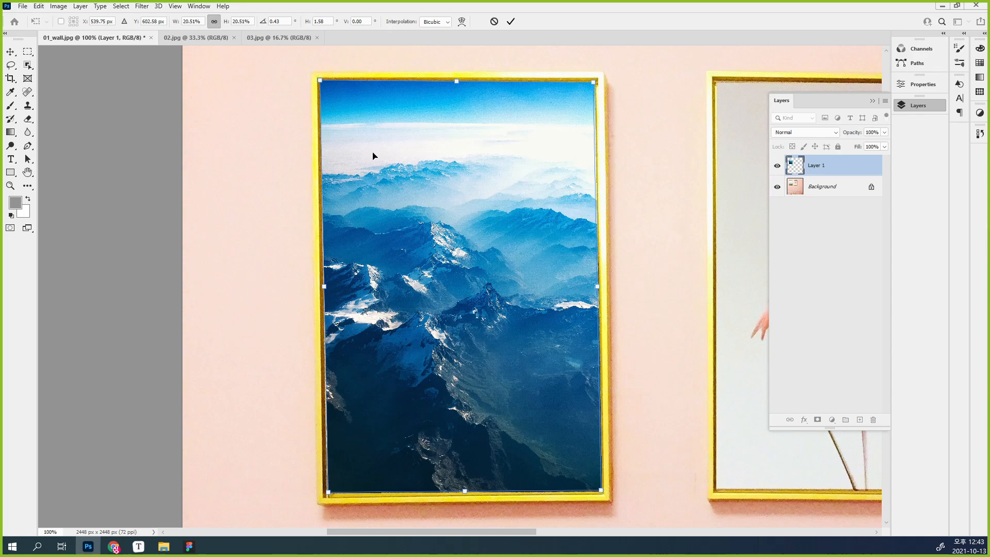
Fine-tune the mountain photo's upper-left and upper-right corners against the inner corners of the gold frame
scroll(329, 81, up, 3)
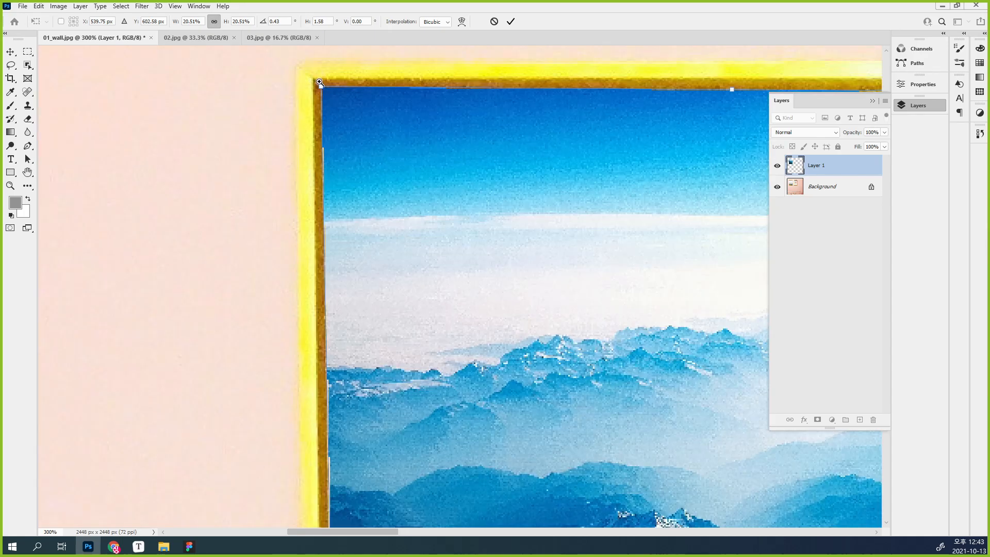
scroll(319, 82, up, 2)
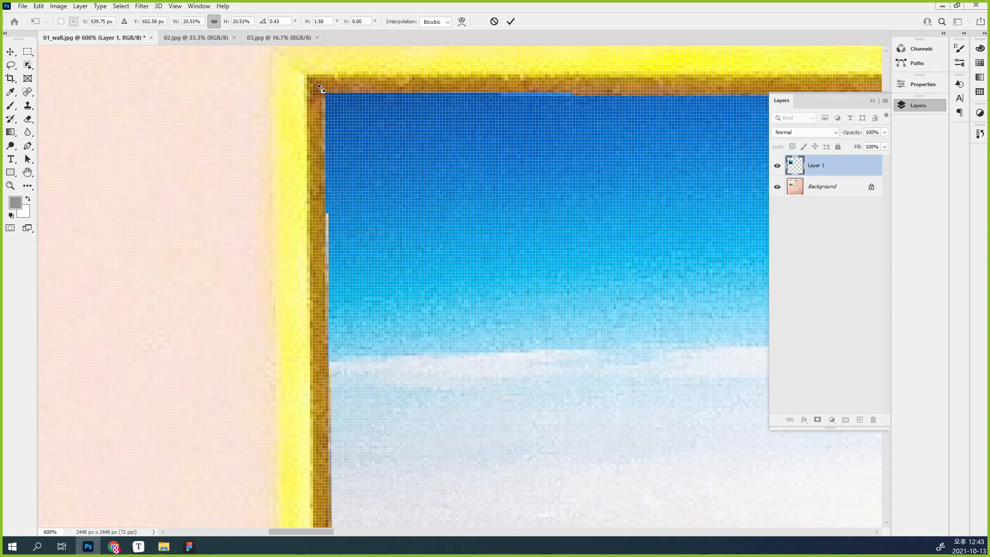
mouse_move(323, 91)
mouse_down()
mouse_move(342, 110)
mouse_move(322, 101)
mouse_up()
drag(516, 146, 246, 131)
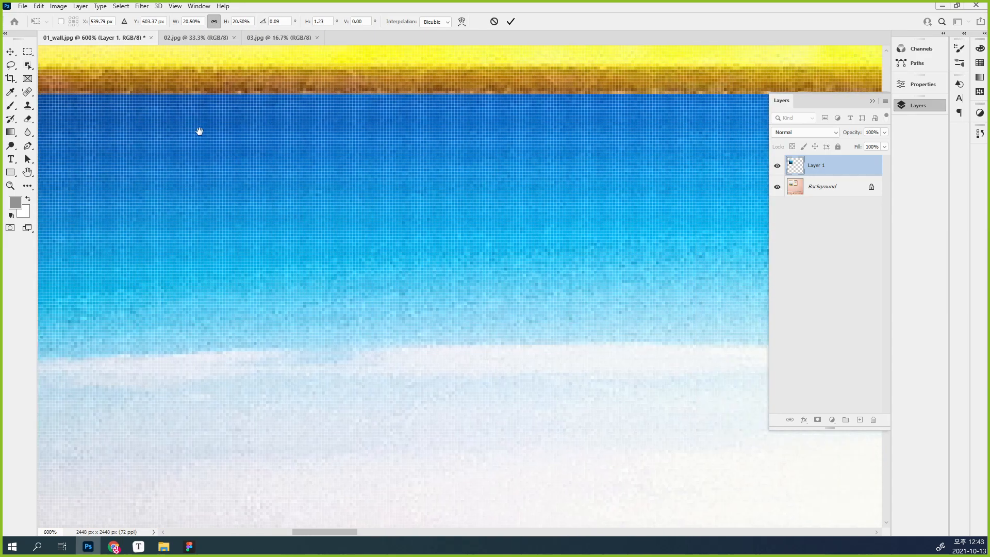
drag(627, 154, 597, 154)
scroll(596, 153, right, 5)
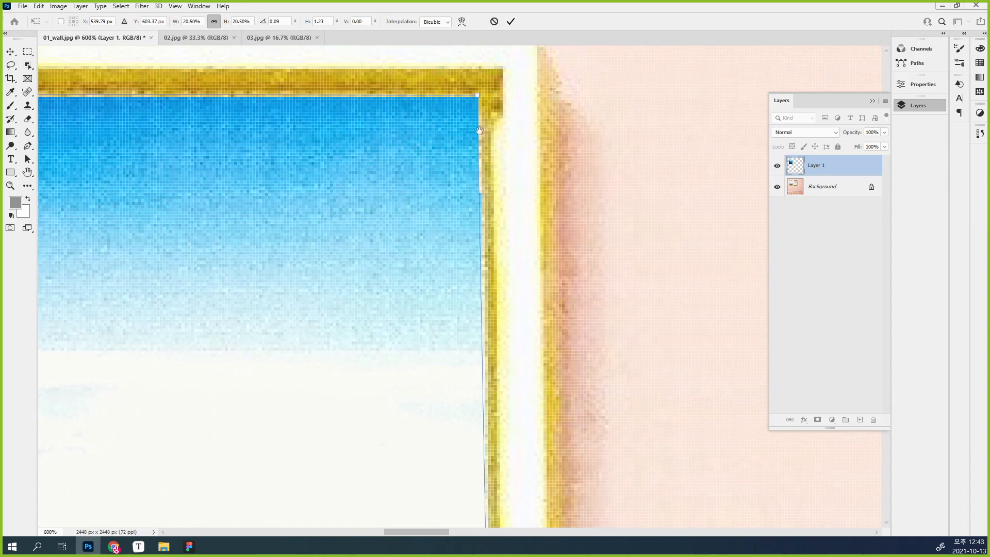
mouse_move(477, 98)
mouse_down()
mouse_move(419, 118)
mouse_move(398, 139)
mouse_move(481, 95)
mouse_up()
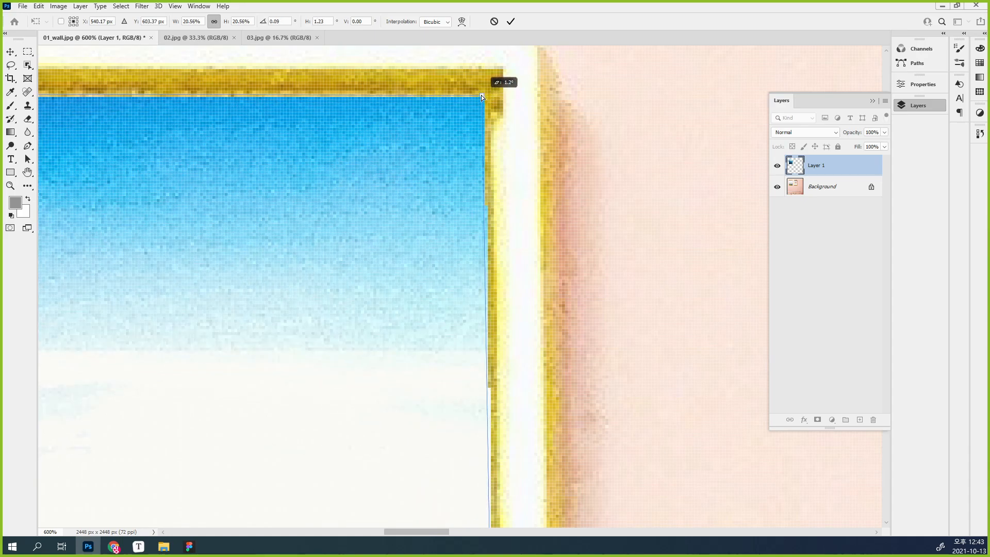
Adjust the mountain photo's lower-right corner against the frame's inner corner
scroll(585, 368, down, 1)
scroll(593, 356, down, 3)
alt+scroll(612, 72, down, 2)
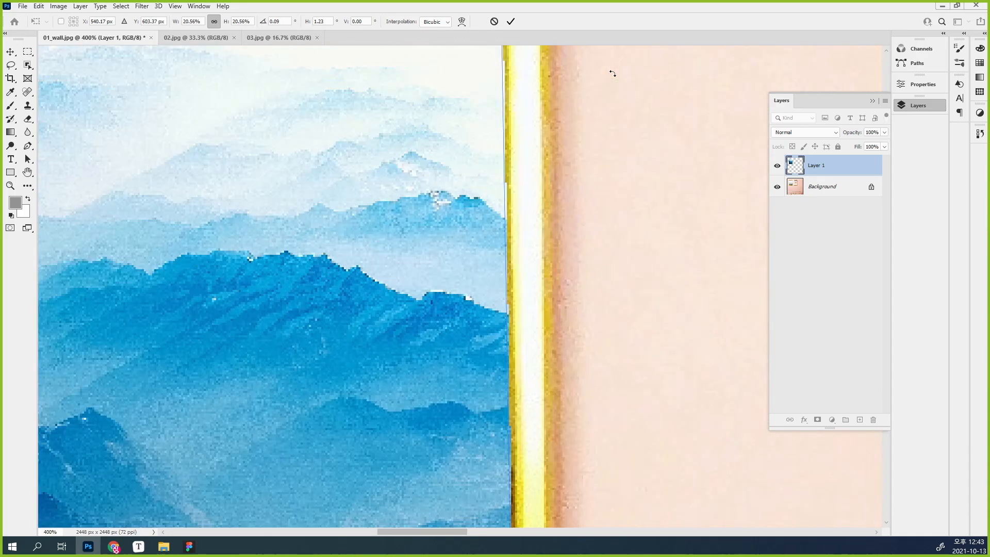
drag(559, 356, 474, 154)
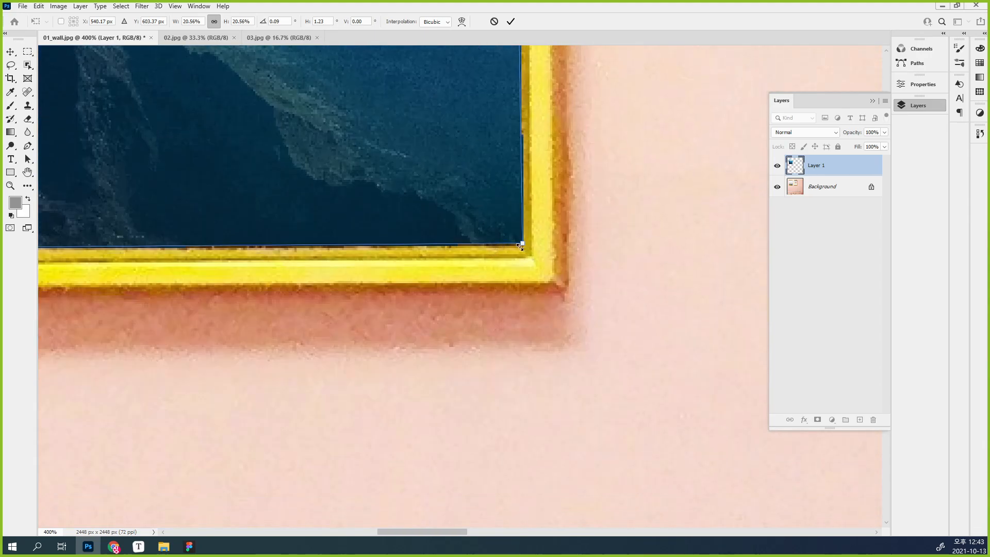
mouse_move(522, 242)
mouse_down()
mouse_move(490, 233)
mouse_move(514, 238)
mouse_up()
key(ctrl+1)
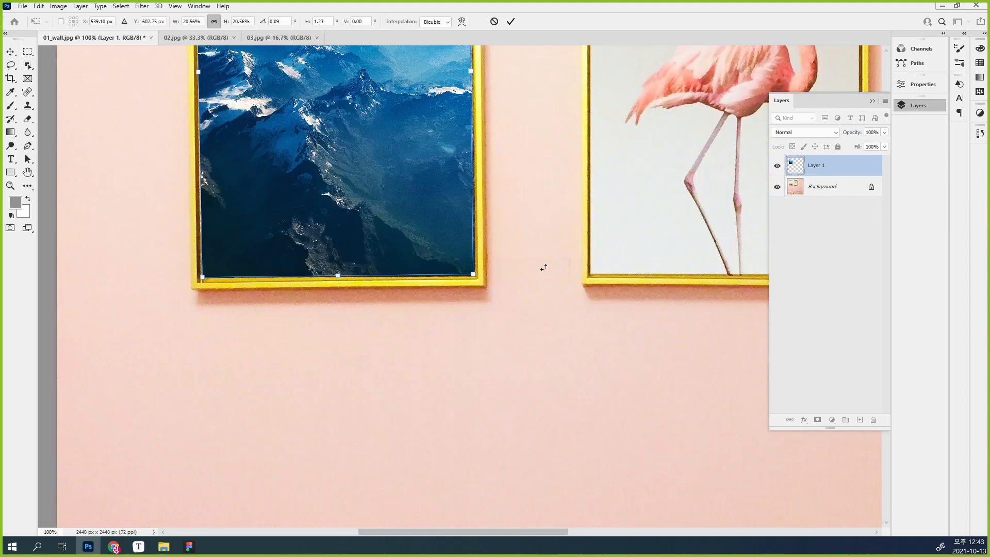
Adjust the mountain photo's lower-left corner against the frame's inner corner and commit the transform
drag(421, 280, 595, 281)
ctrl+click(440, 268)
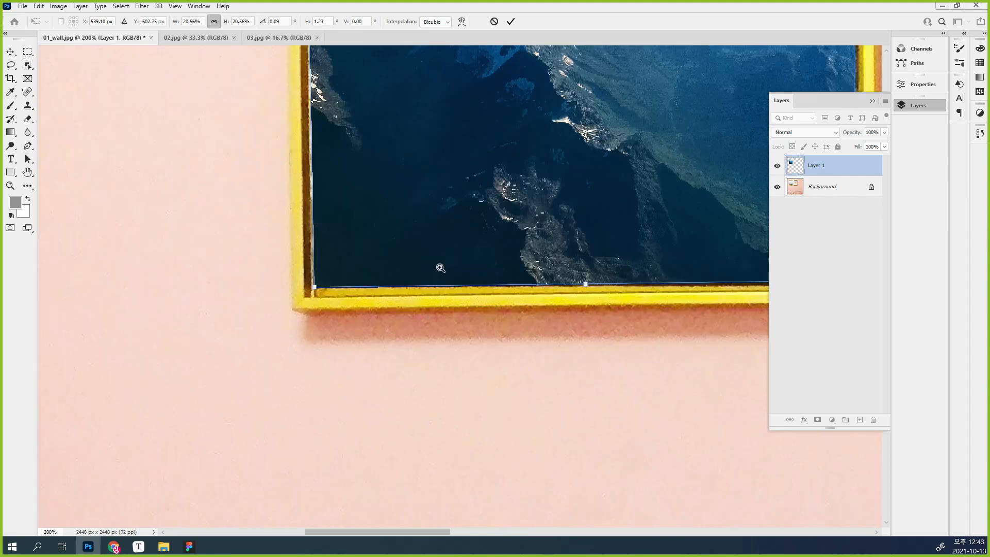
ctrl+click(441, 268)
mouse_move(250, 299)
mouse_down()
mouse_move(290, 263)
mouse_move(249, 293)
mouse_up()
key(ctrl+minus)
key(ctrl+minus)
key(ctrl+minus)
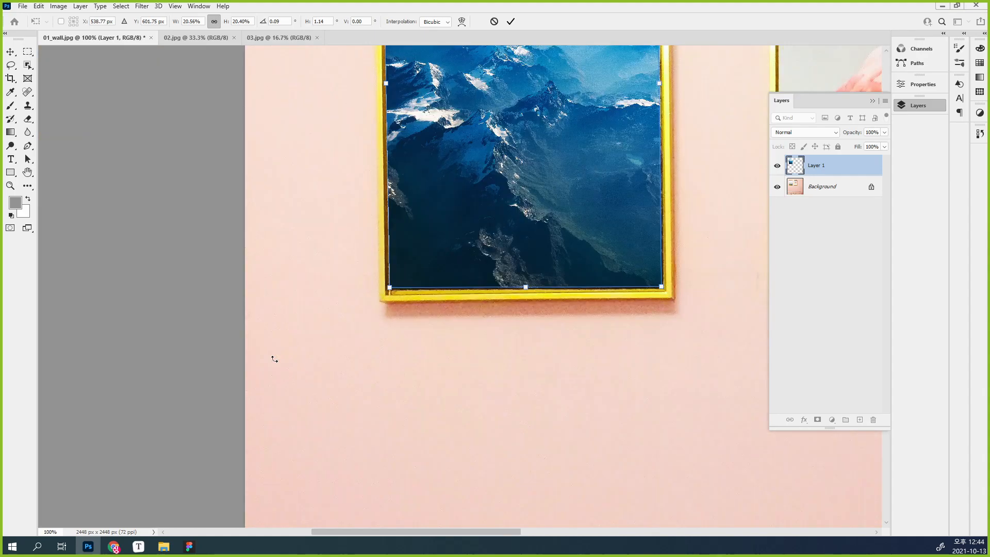
drag(464, 313, 311, 398)
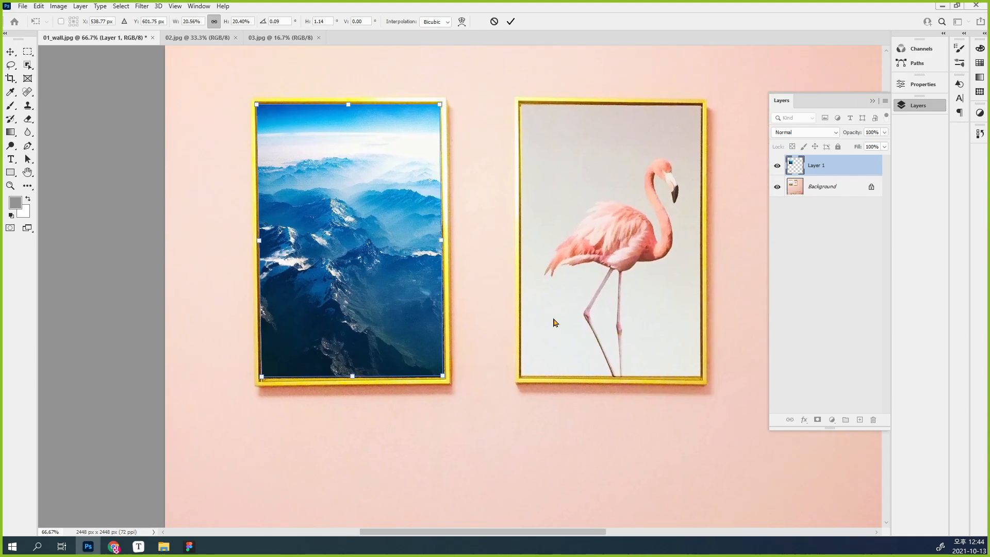
key(Return)
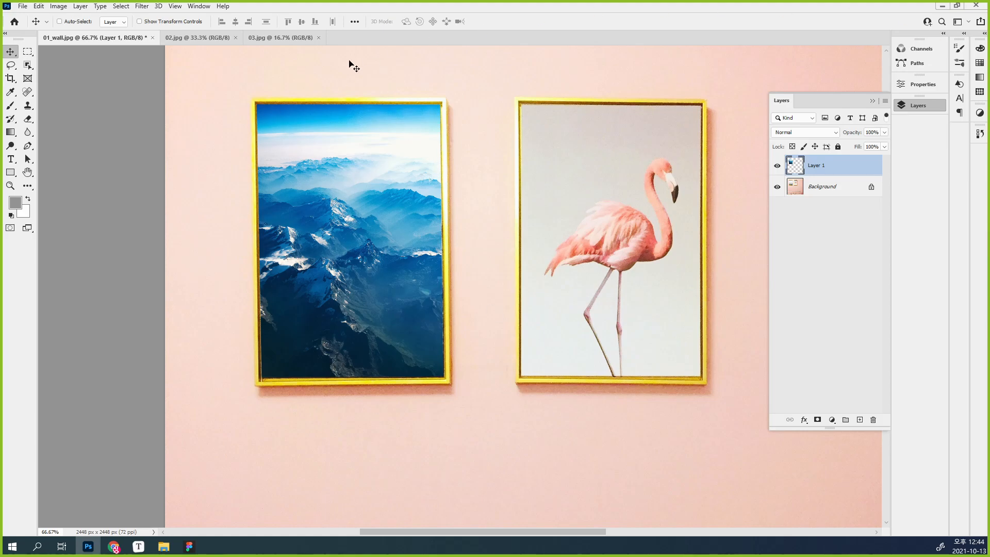
click(212, 38)
key(ctrl)
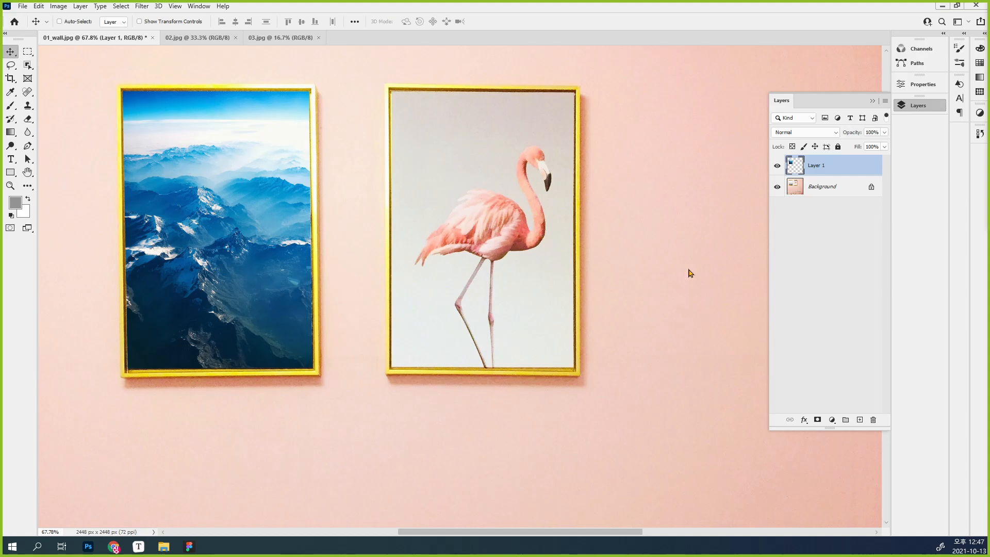
Place the Layers panel beside the mountain picture and rename Layer 1 as mountain
drag(908, 106, 373, 115)
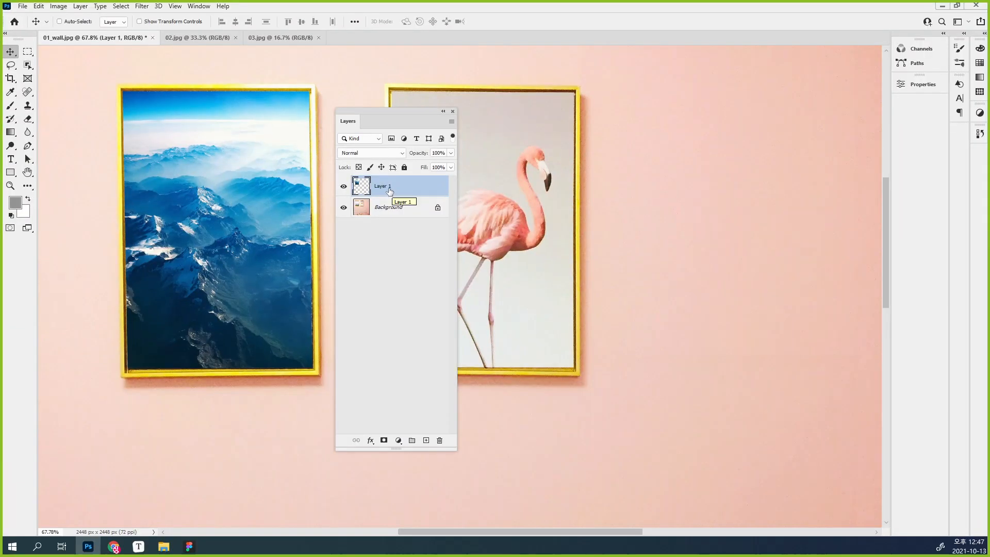
double_click(388, 187)
text(mountain)
key(Return)
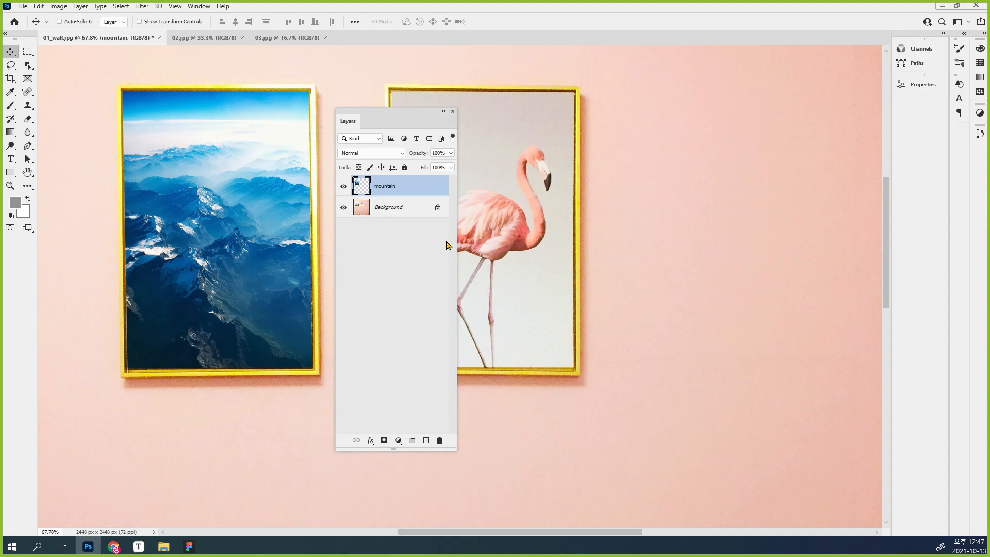
Hide and show the mountain layer to compare it with the original picture, keeping that layer selected
mouse_move(399, 112)
mouse_down()
mouse_move(443, 97)
mouse_move(405, 93)
mouse_up()
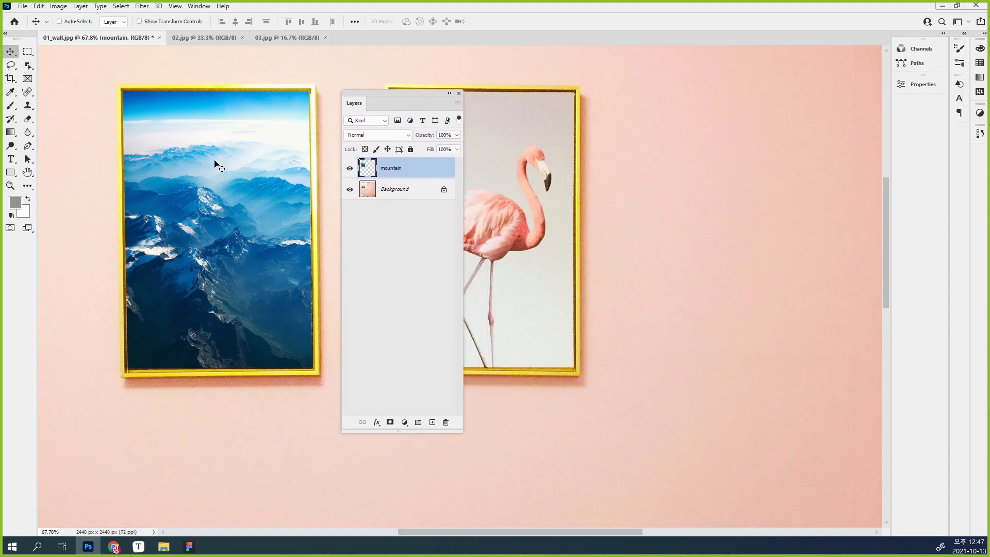
click(350, 169)
click(350, 169)
click(404, 240)
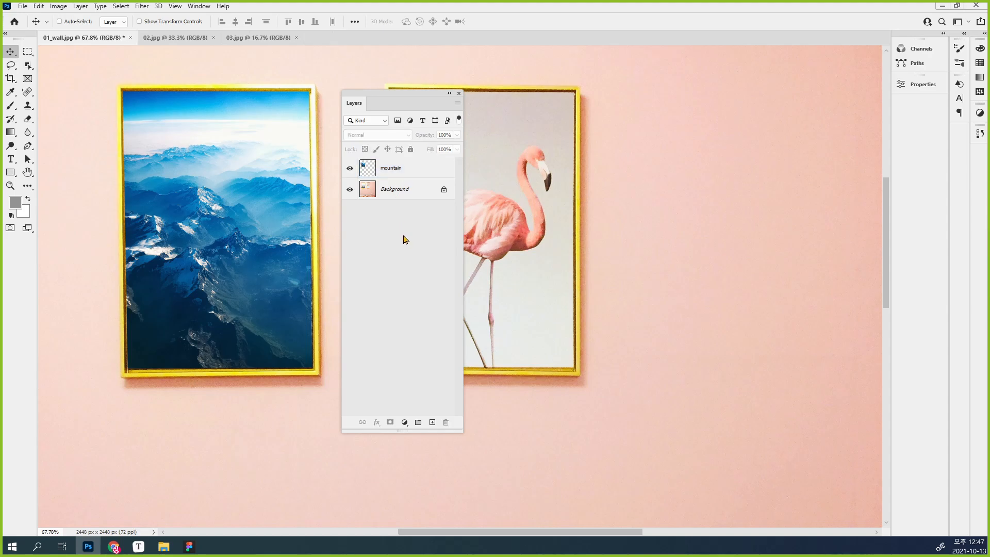
click(402, 177)
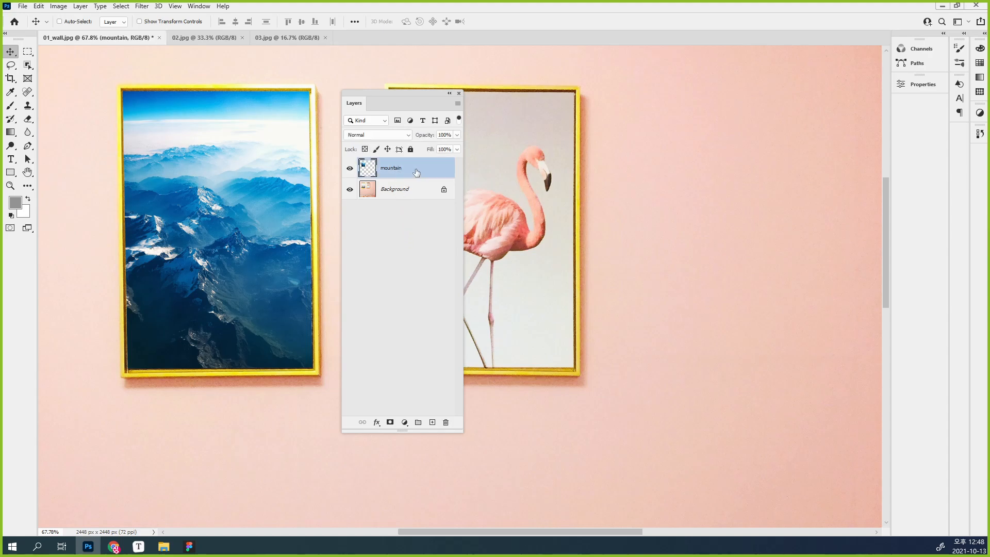
Quick-export the mountain layer as mountain.png into the transform_02 folder
click(458, 104)
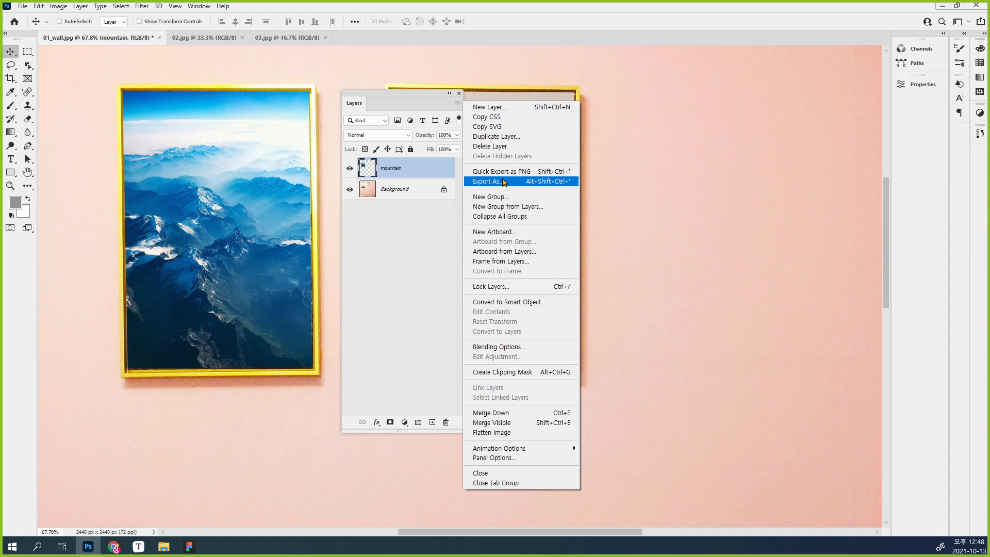
click(428, 170)
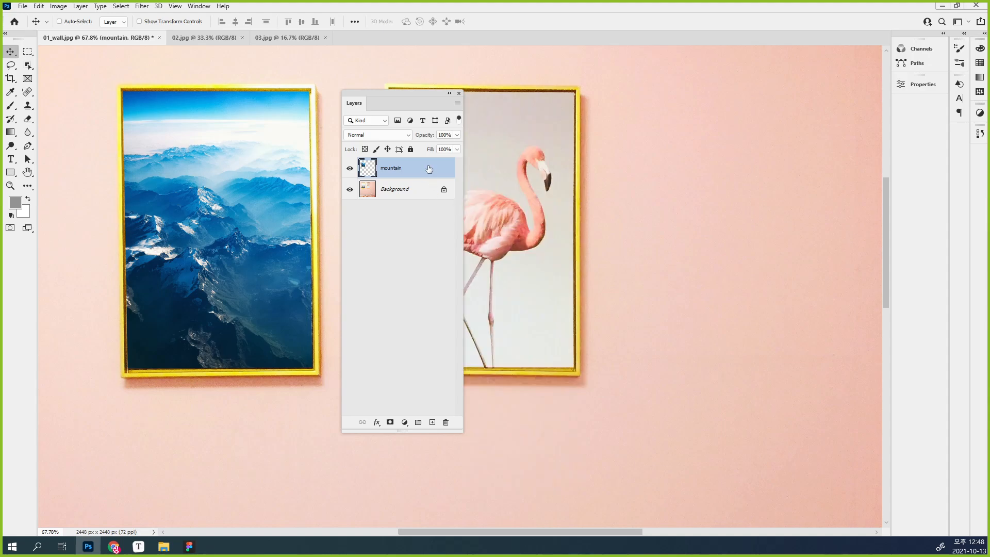
click(458, 105)
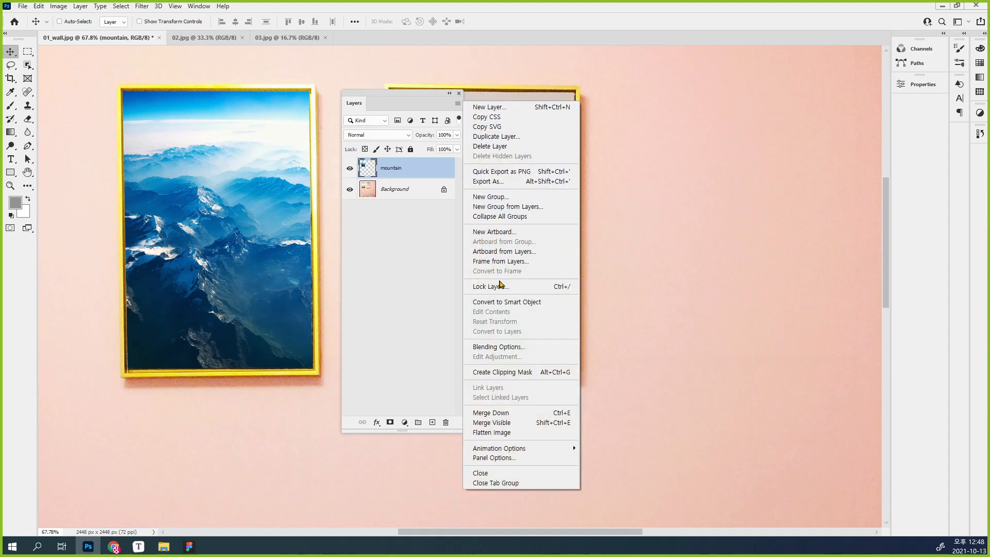
click(516, 173)
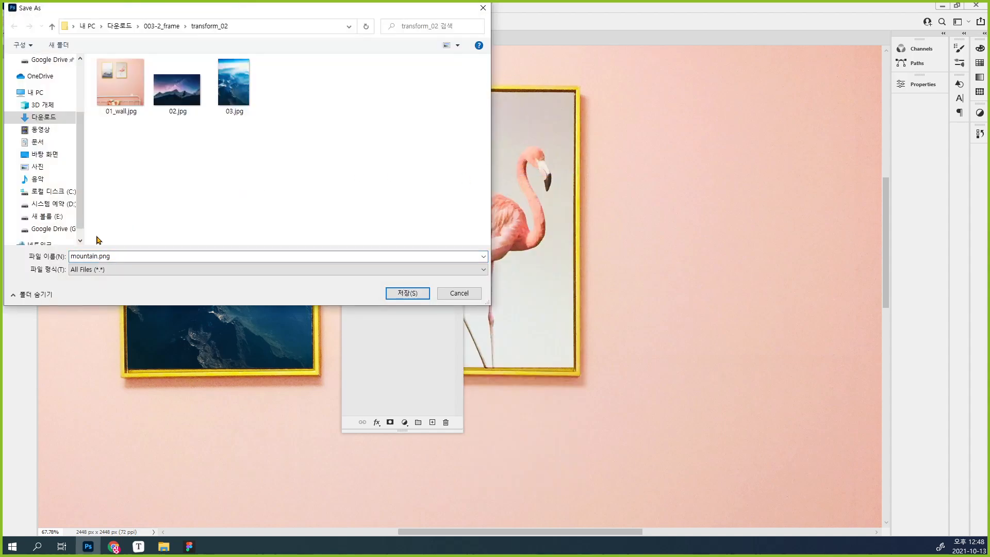
click(409, 294)
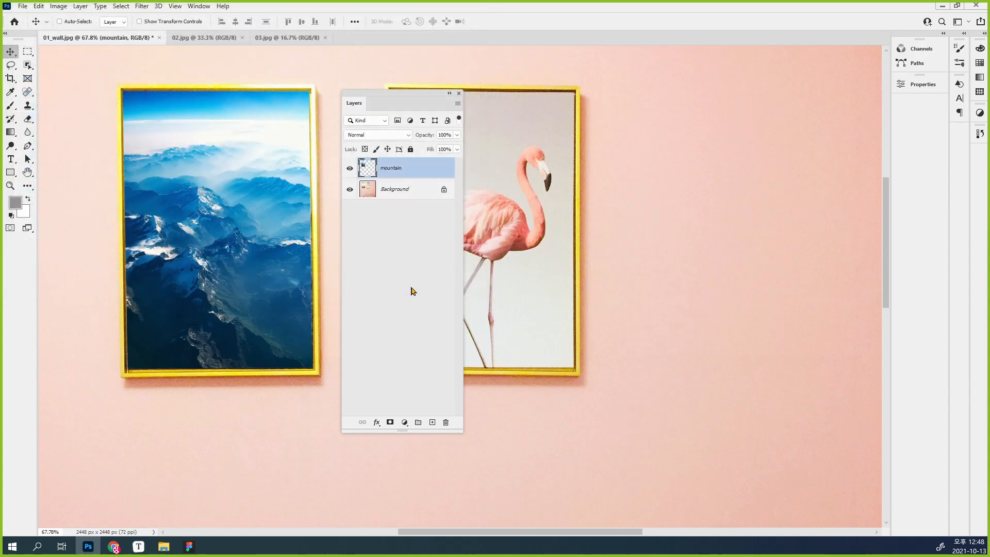
Switch to the transform_02 folder in File Explorer and check the exported mountain.png in the Details view
mouse_move(161, 550)
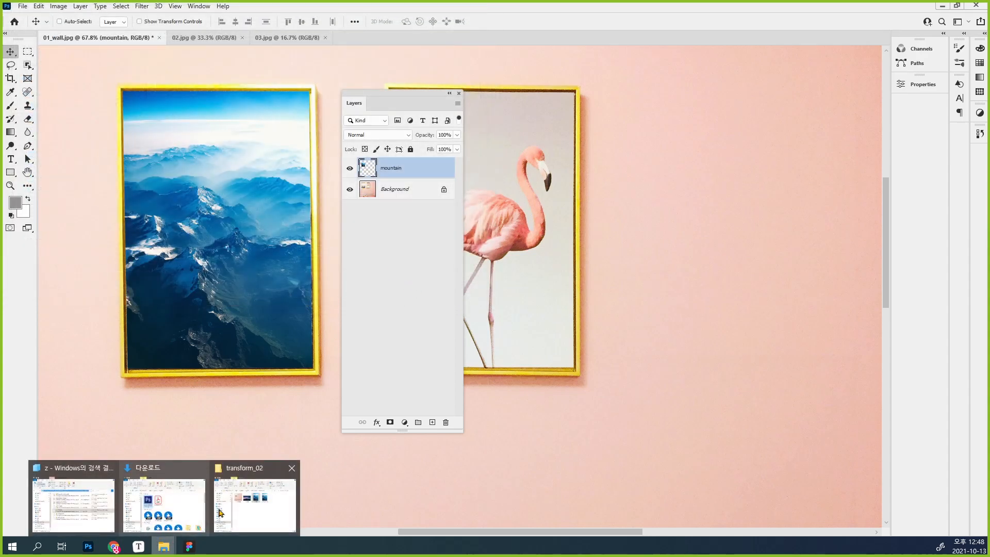
click(255, 505)
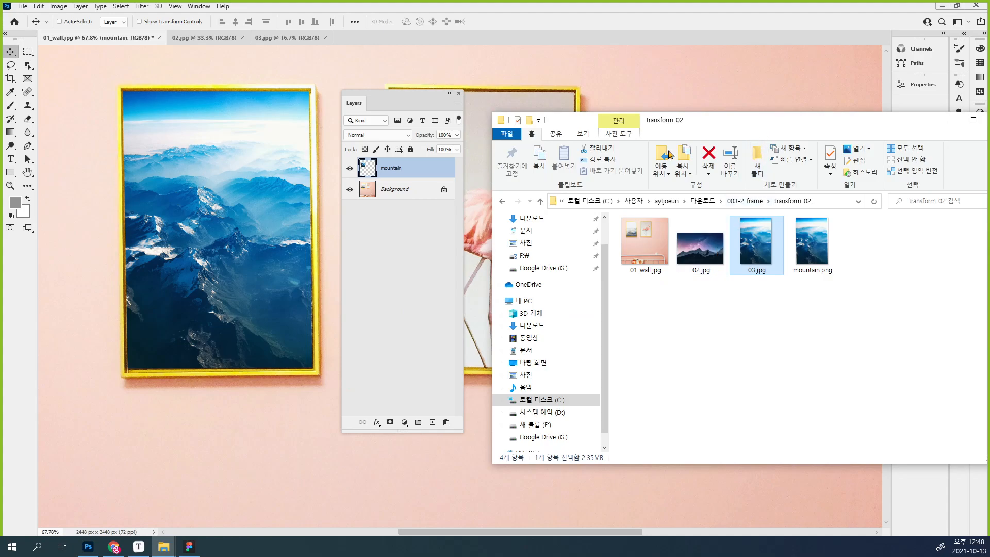
drag(738, 120, 304, 8)
click(385, 119)
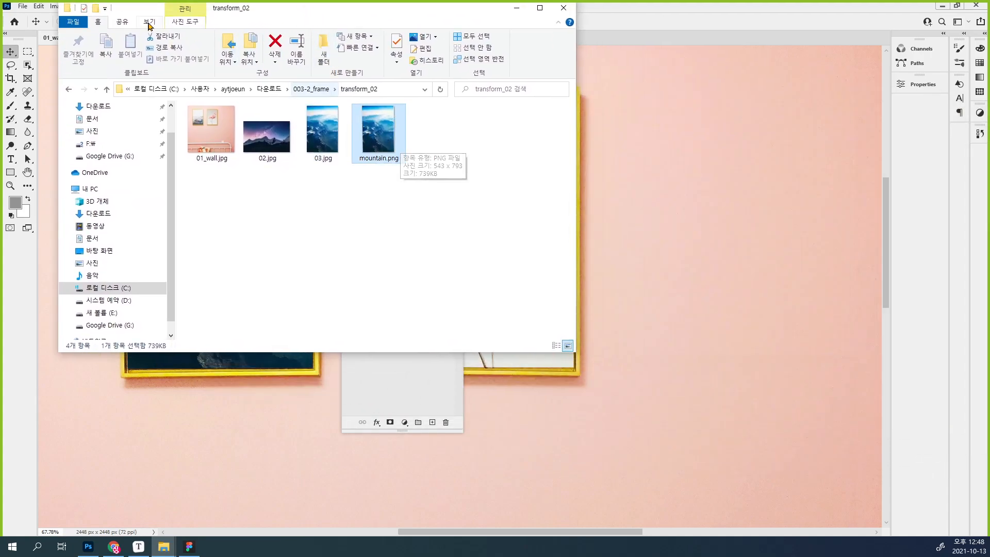
click(149, 21)
click(280, 50)
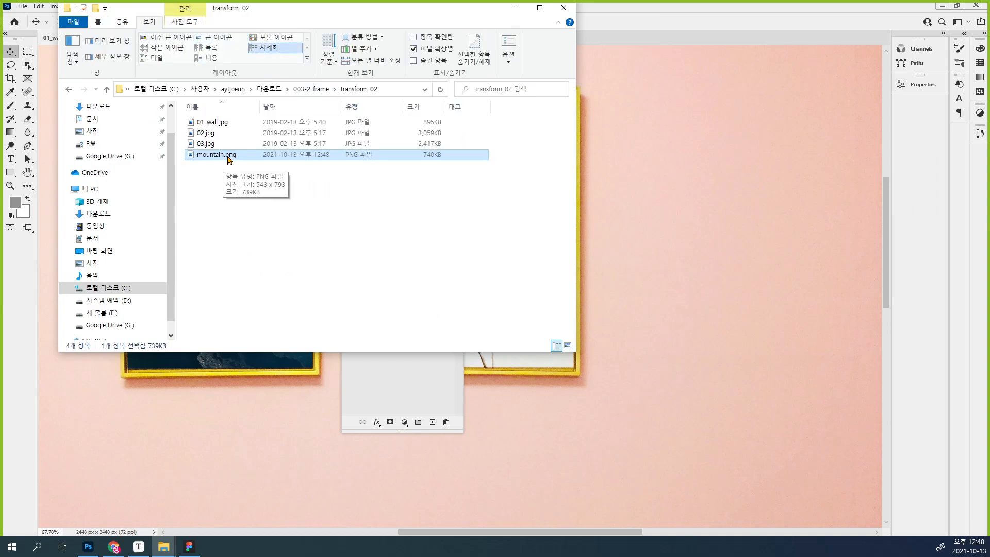
drag(319, 12, 696, 341)
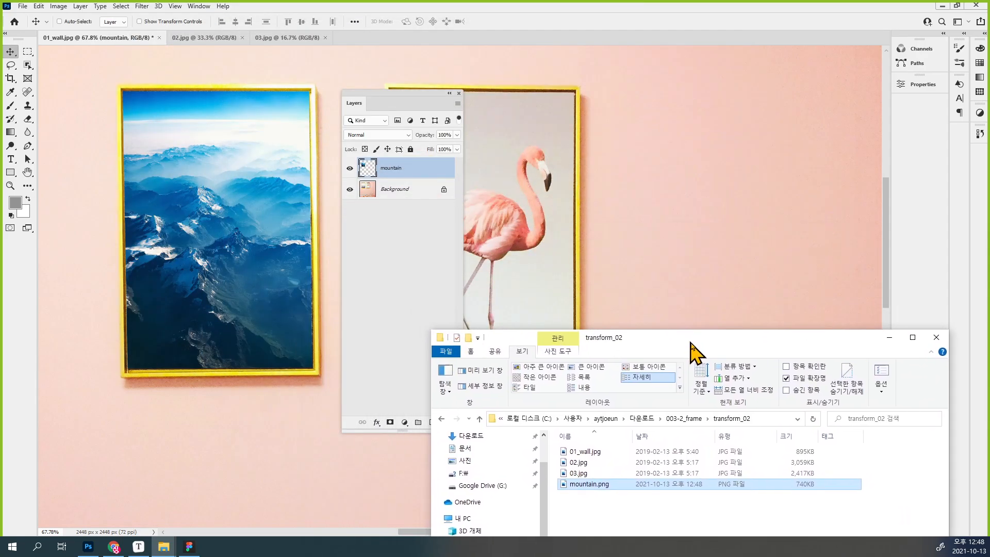
Copy the mountain layer's CSS in Photoshop, switch to Typora and paste it below the 21.10.13 design notes
click(405, 256)
click(458, 103)
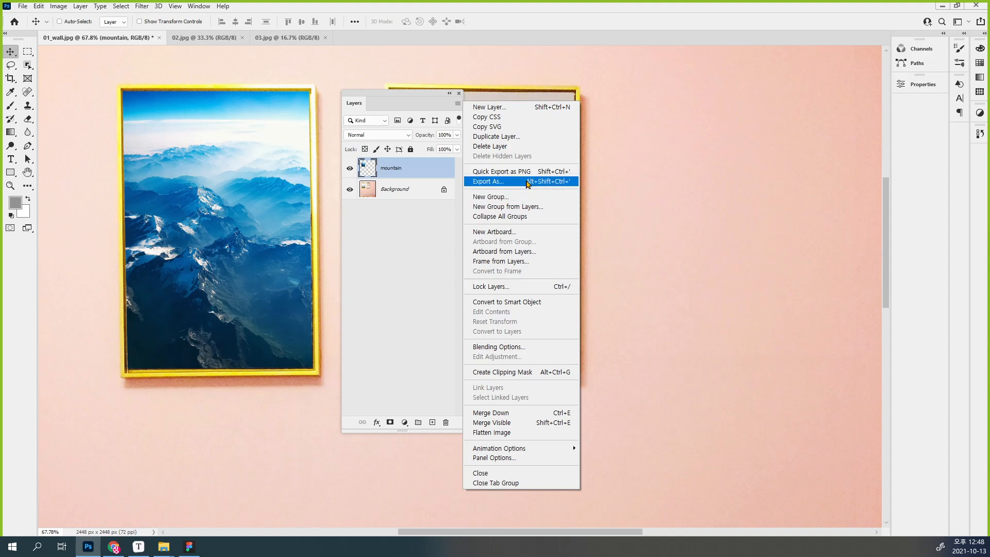
click(526, 117)
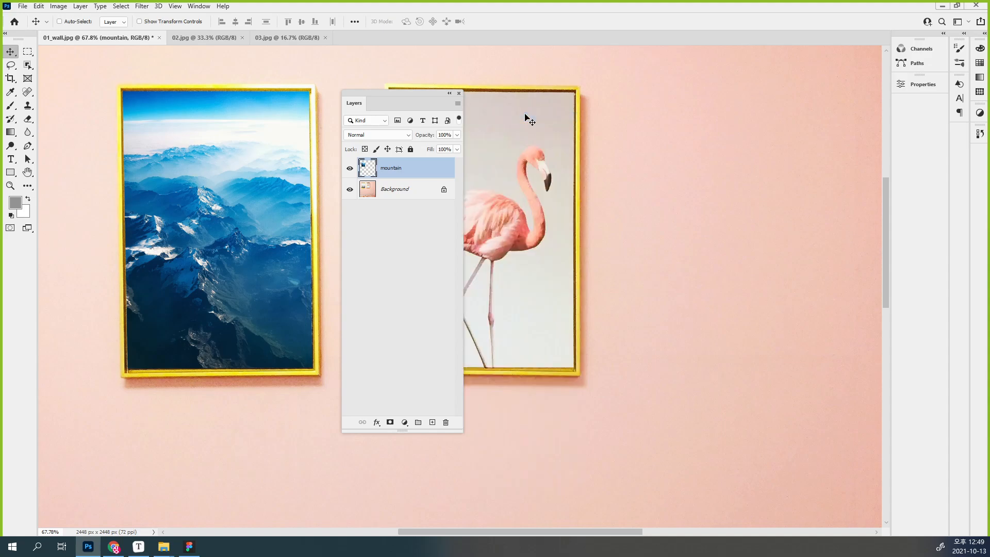
click(458, 105)
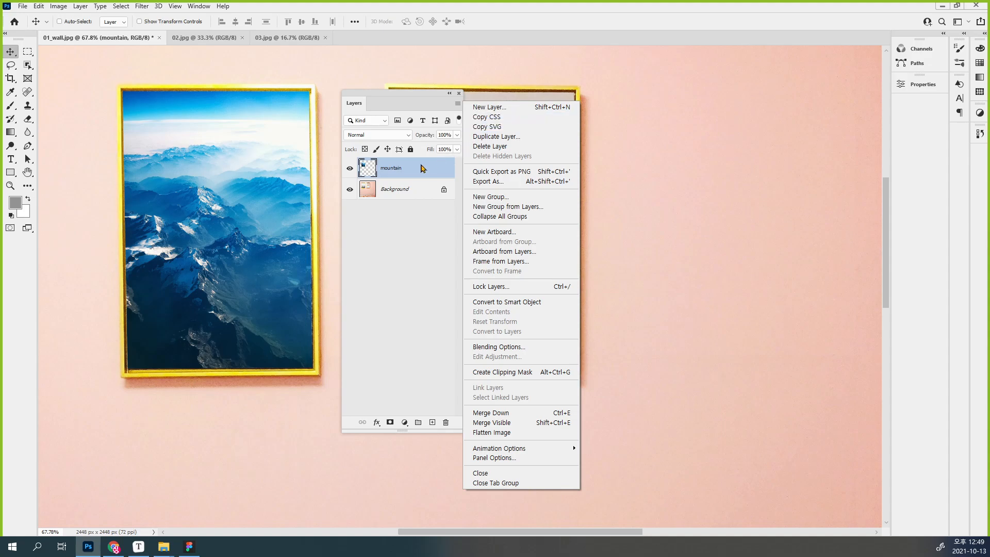
click(138, 546)
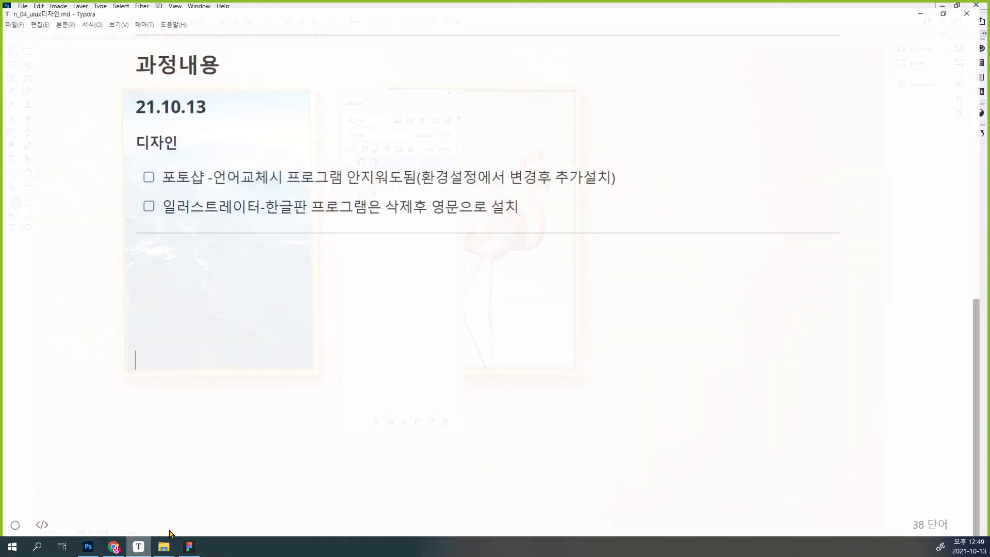
key(ctrl+v)
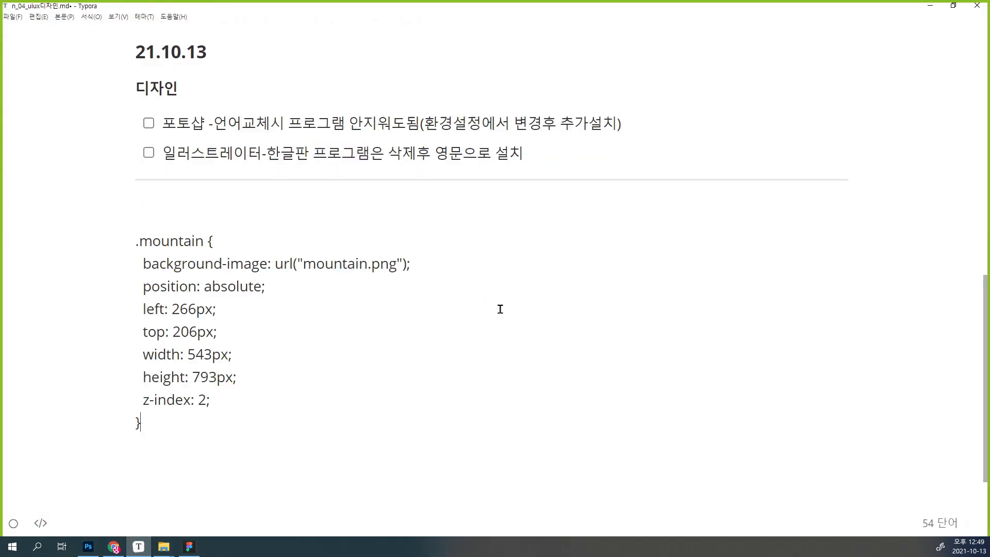
Highlight the pasted CSS rule and its mountain class name to examine the generated code
drag(210, 434, 69, 251)
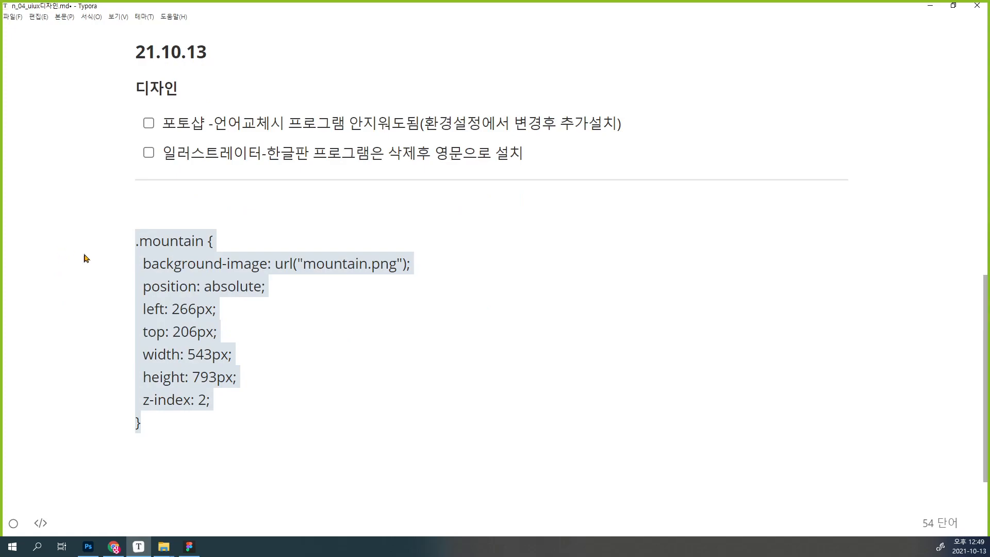
click(411, 369)
double_click(180, 240)
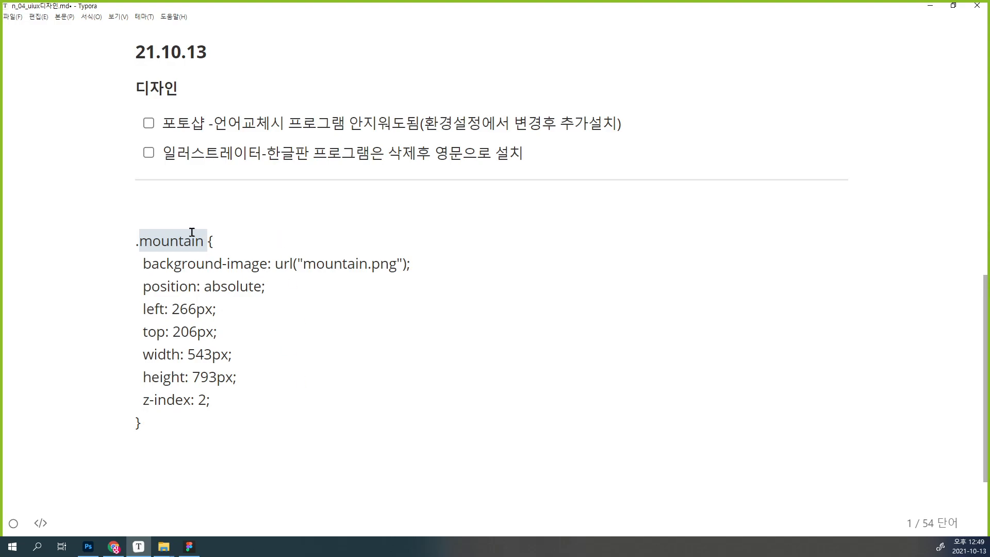
Switch back to Photoshop and rename the mountain layer as Layer 1
click(88, 546)
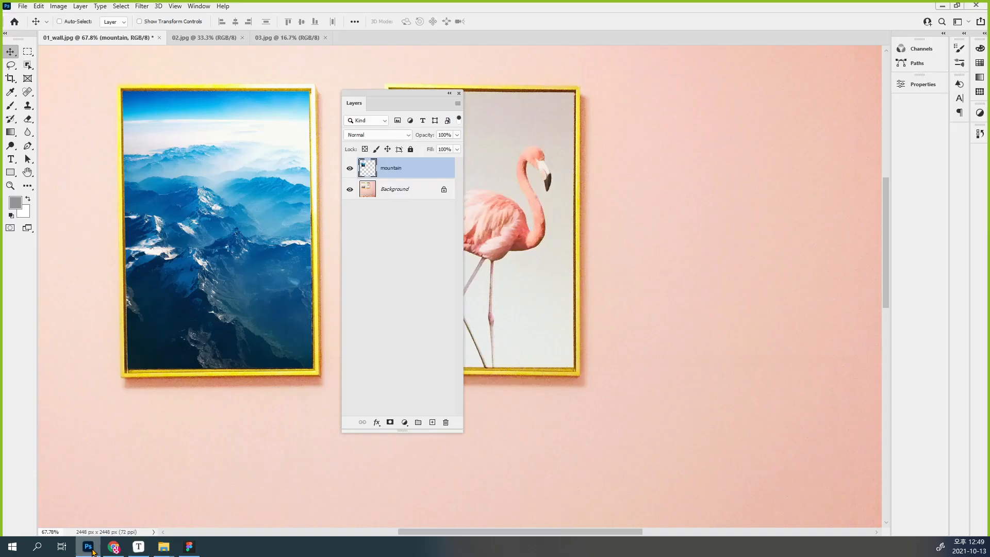
double_click(396, 172)
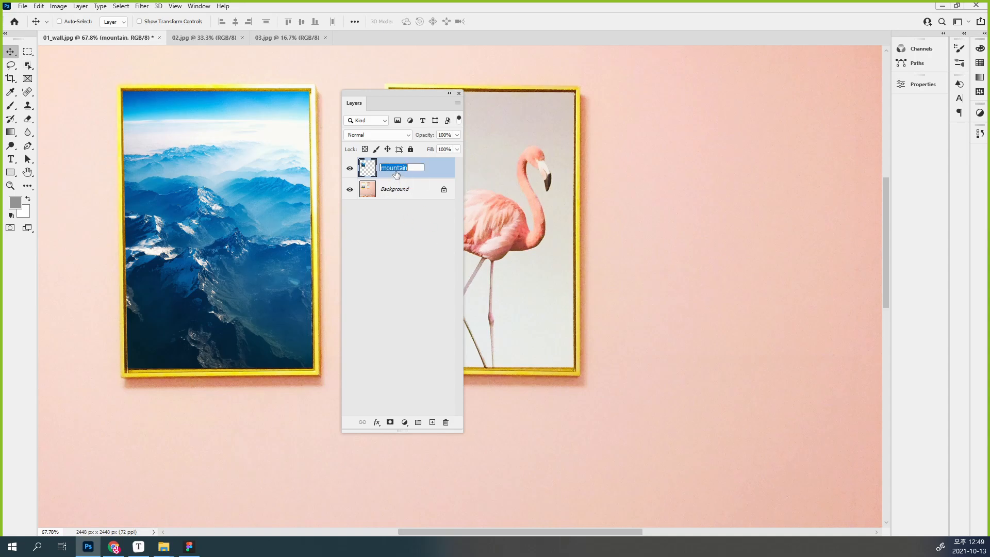
text(Layer 1)
key(Return)
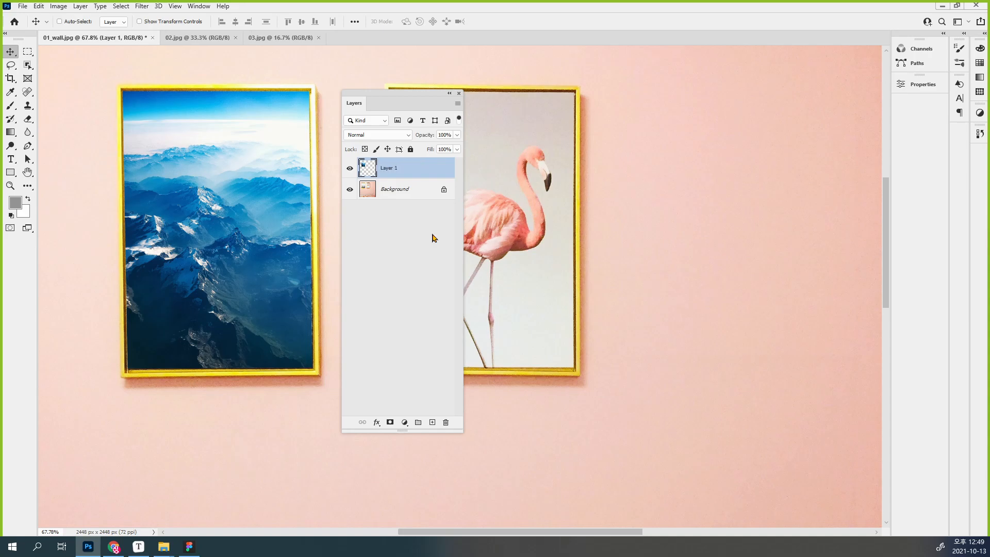
Copy the CSS of Layer 1, switch to Typora and paste it below the existing .mountain rule
click(457, 103)
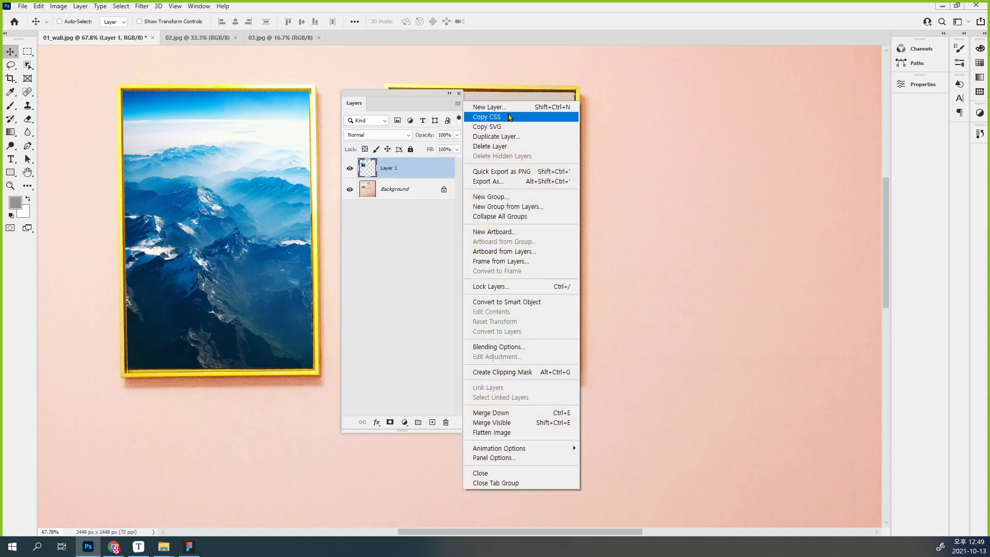
click(483, 118)
click(139, 547)
click(301, 433)
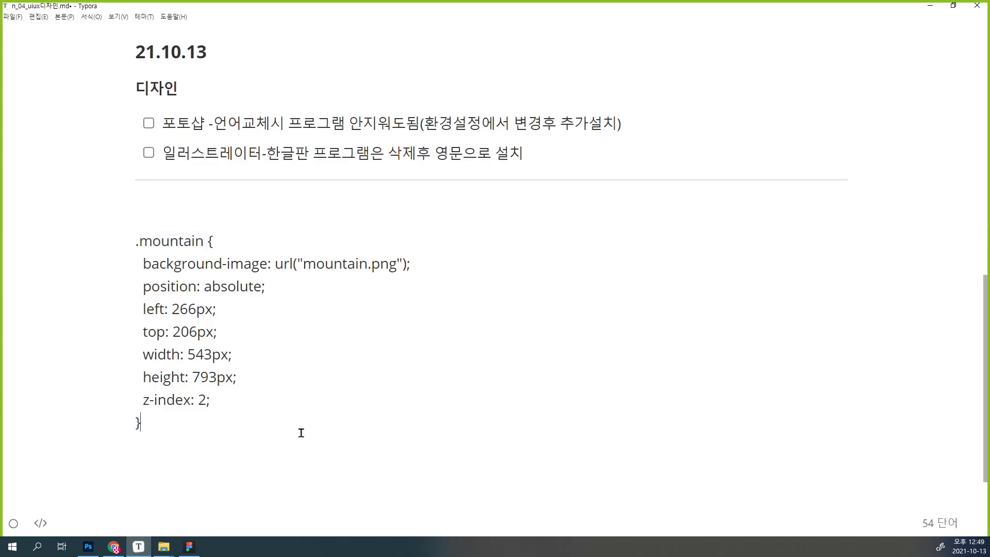
scroll(301, 432, down, 1)
key(ctrl+v)
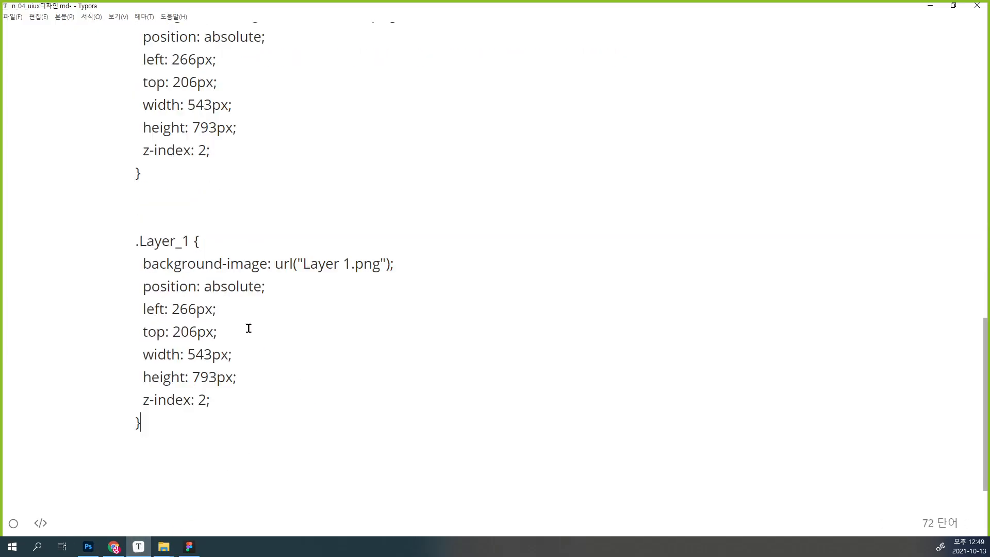
Highlight parts of the .Layer_1 class name and its image file name to examine how the layer name is written
mouse_move(194, 240)
mouse_down()
mouse_move(131, 238)
mouse_move(183, 240)
mouse_up()
drag(339, 266, 343, 266)
drag(149, 240, 140, 241)
scroll(392, 308, up, 1)
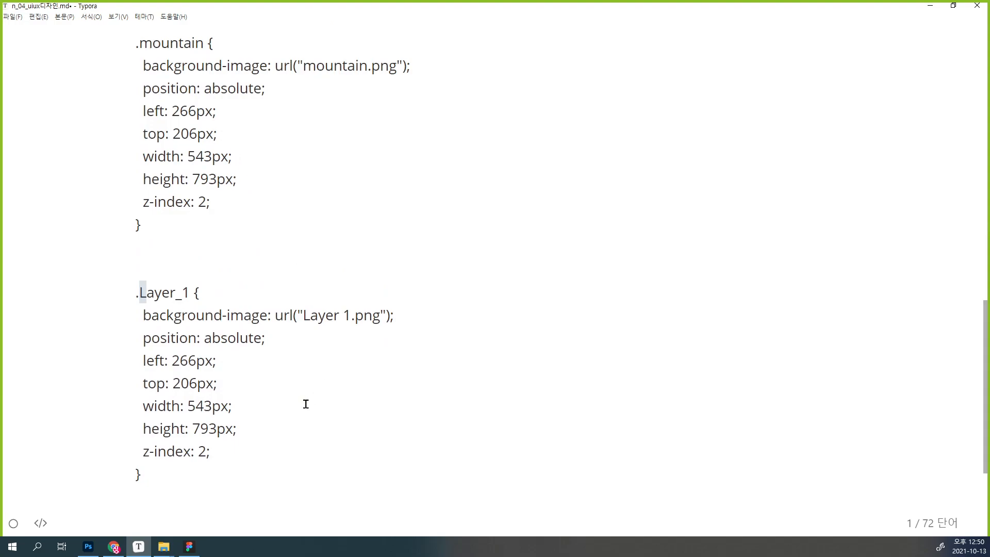
Highlight the position, size and background-image properties in the .mountain rule to examine which ones matter
scroll(309, 412, up, 2)
drag(143, 191, 356, 295)
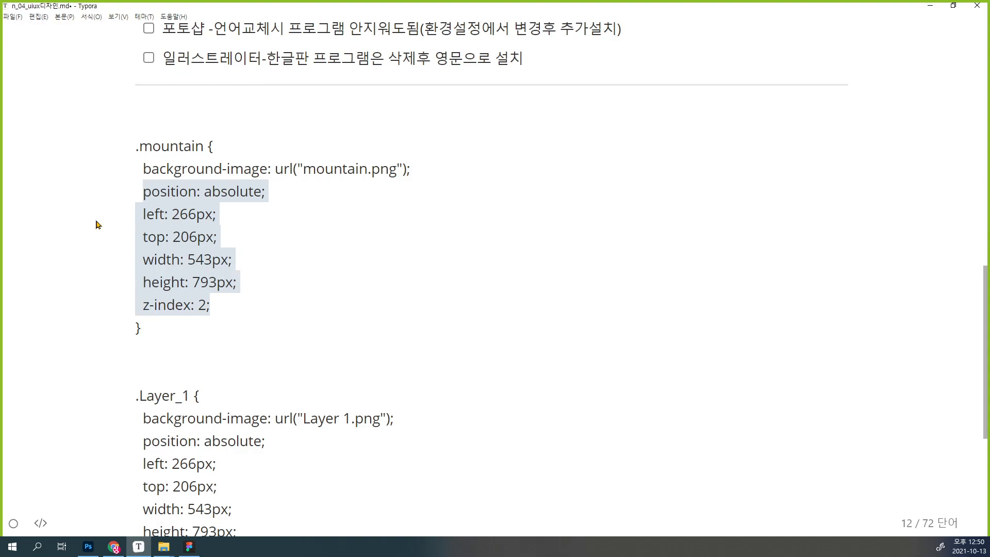
click(281, 265)
drag(143, 260, 267, 281)
drag(144, 169, 434, 166)
drag(237, 282, 154, 261)
Delete the position, left, top and z-index lines from the .mountain rule, keeping its background-image, width and height
click(216, 237)
drag(216, 237, 100, 199)
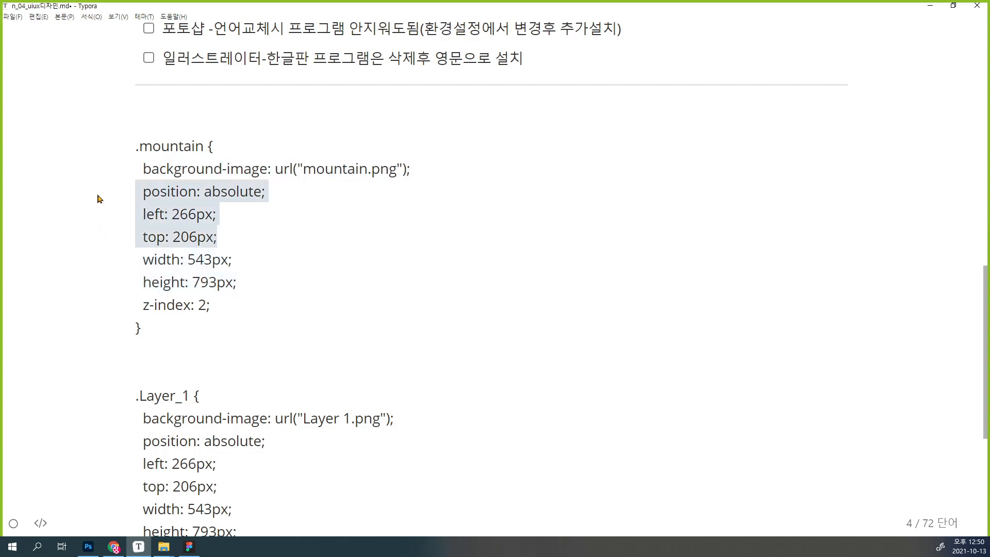
key(BackSpace)
key(BackSpace)
drag(265, 217, 291, 245)
key(BackSpace)
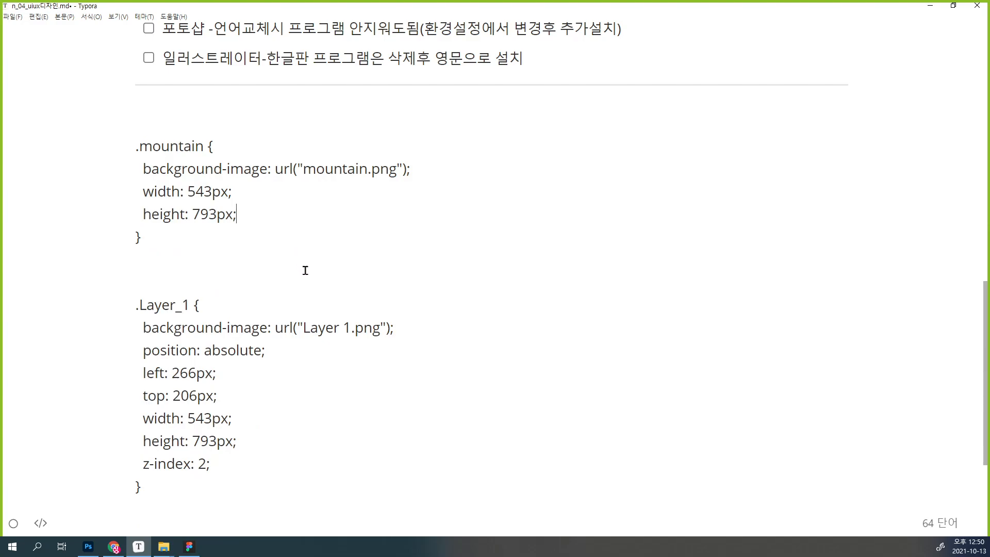
Delete both pasted CSS rules from the notes and minimize Typora to return to Photoshop
drag(188, 124, 497, 489)
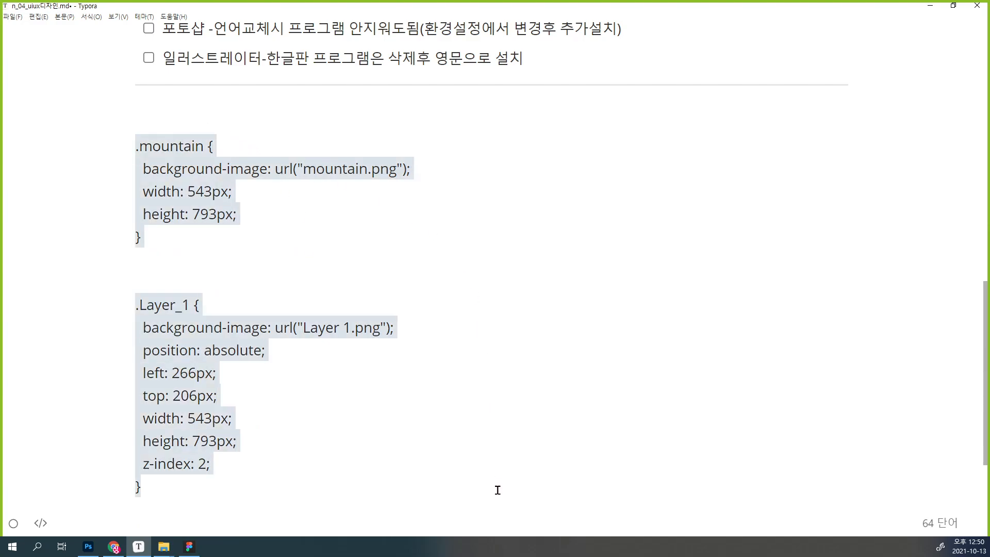
key(BackSpace)
click(929, 6)
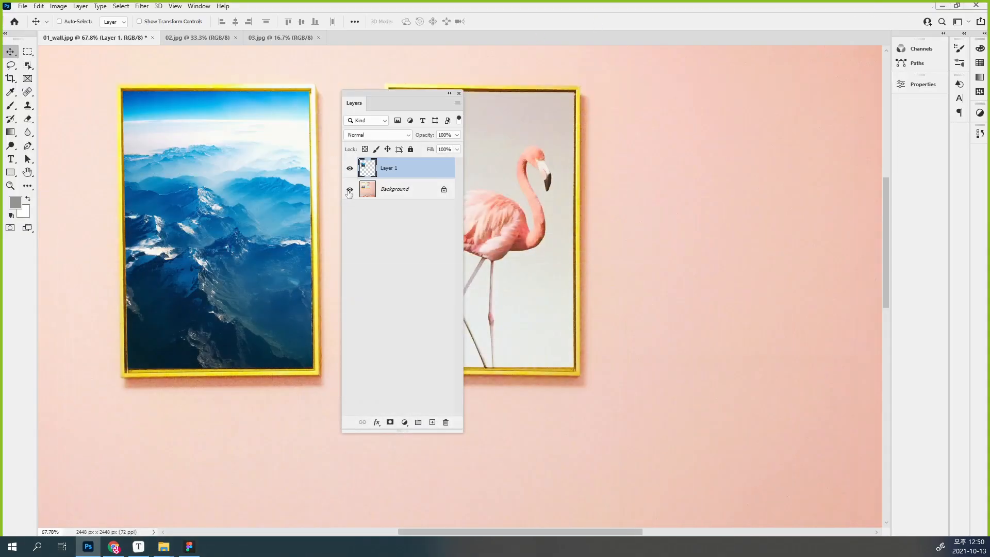
Move the Layers panel clear of the flamingo picture and bring the 02.jpg night-sky photo into 01_wall.jpg as a new layer
drag(401, 96, 711, 74)
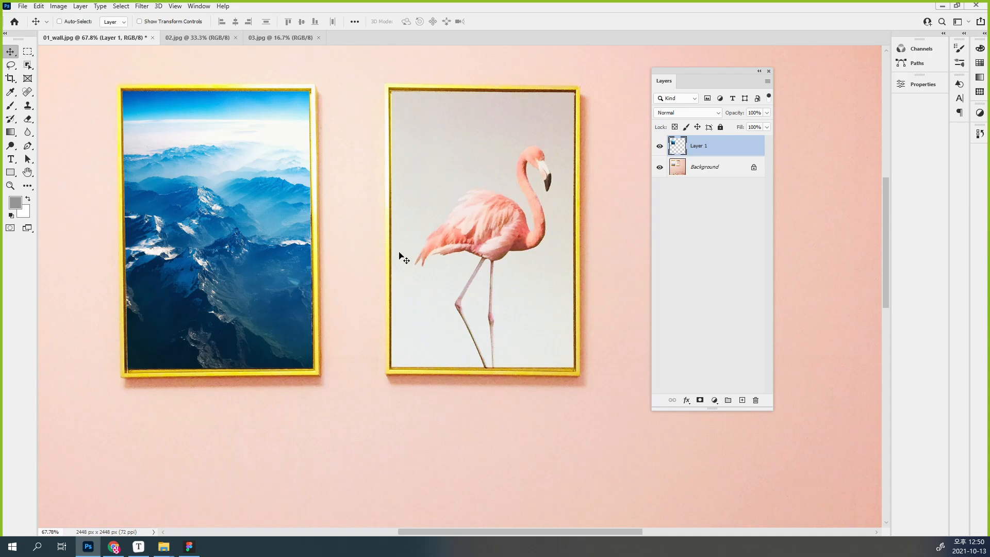
click(720, 295)
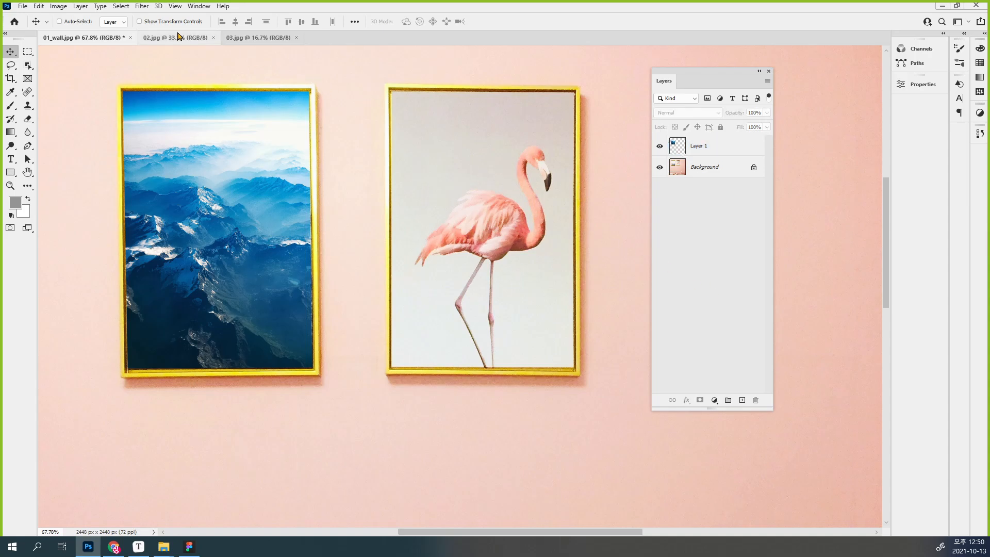
click(173, 37)
drag(496, 181, 522, 200)
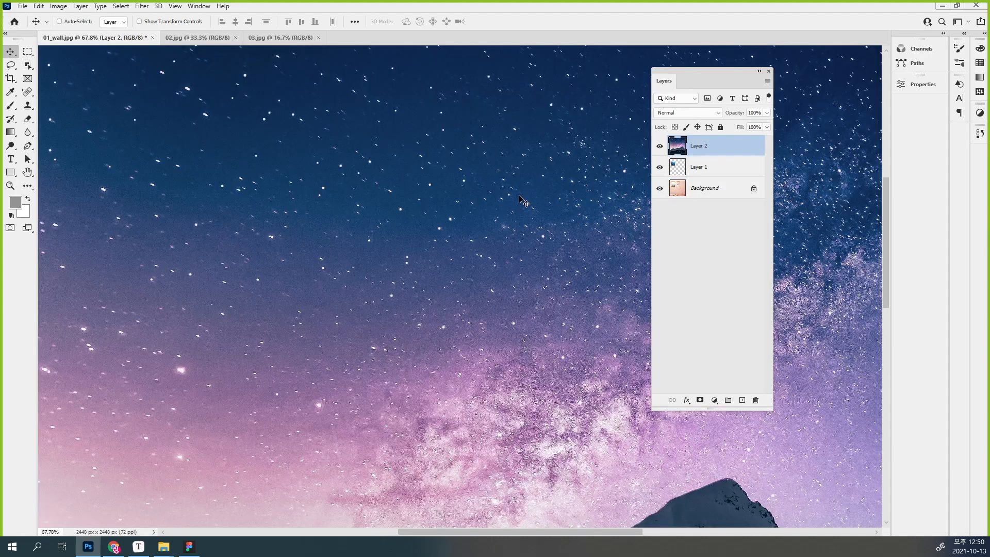
Try to free-transform the night-sky photo over the flamingo frame with unlinked proportions, scaling it to 12.94% width and 32.35% height
scroll(534, 283, down, 6)
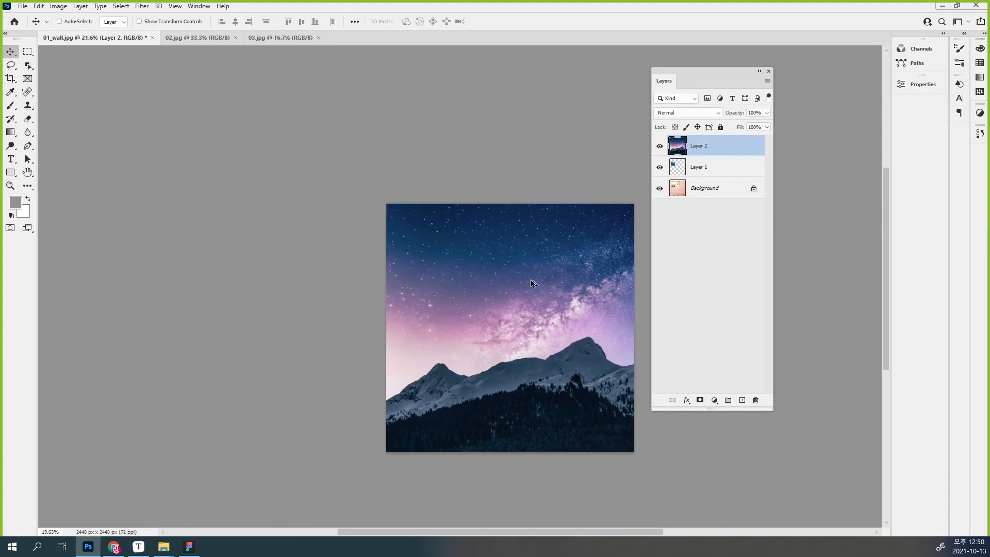
key(ctrl+t)
drag(400, 212, 492, 252)
scroll(543, 285, up, 2)
scroll(542, 289, up, 1)
key(ctrl+z)
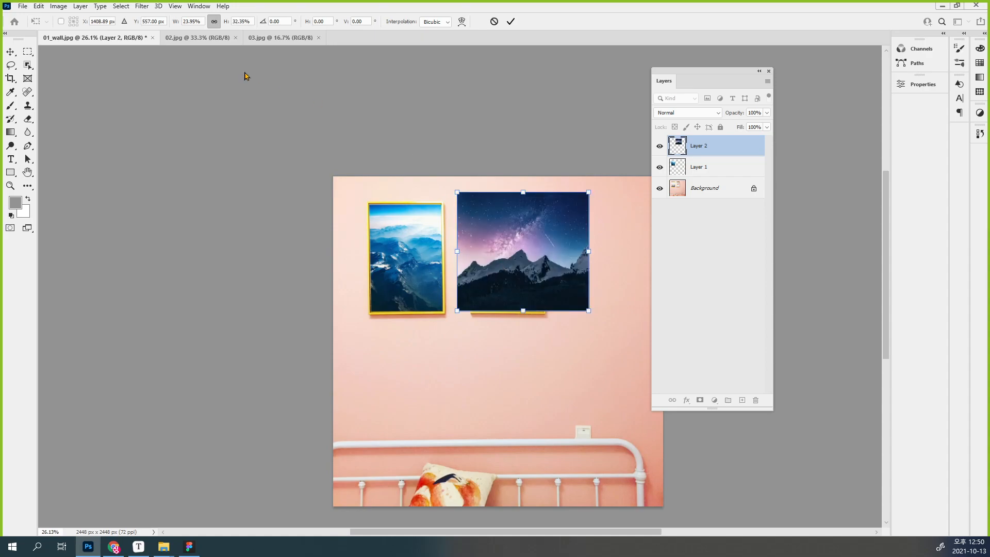
click(217, 26)
drag(456, 252, 520, 270)
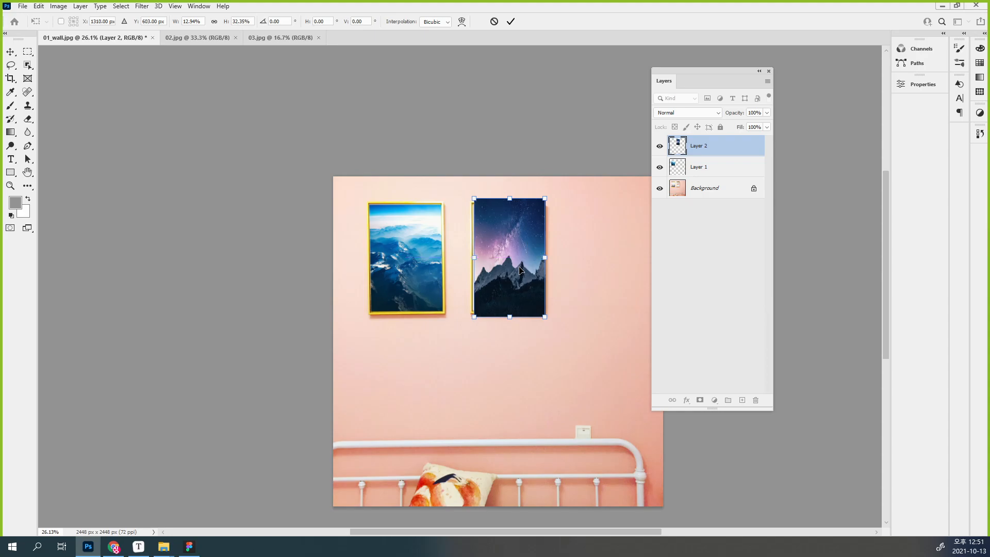
Cancel the transform and delete the night-sky layer from 01_wall.jpg
key(Escape)
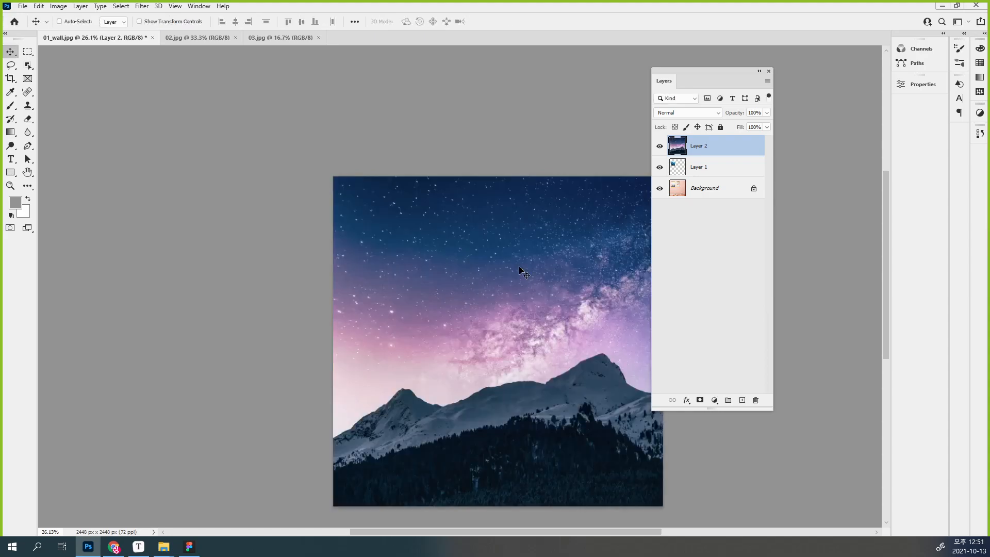
key(Delete)
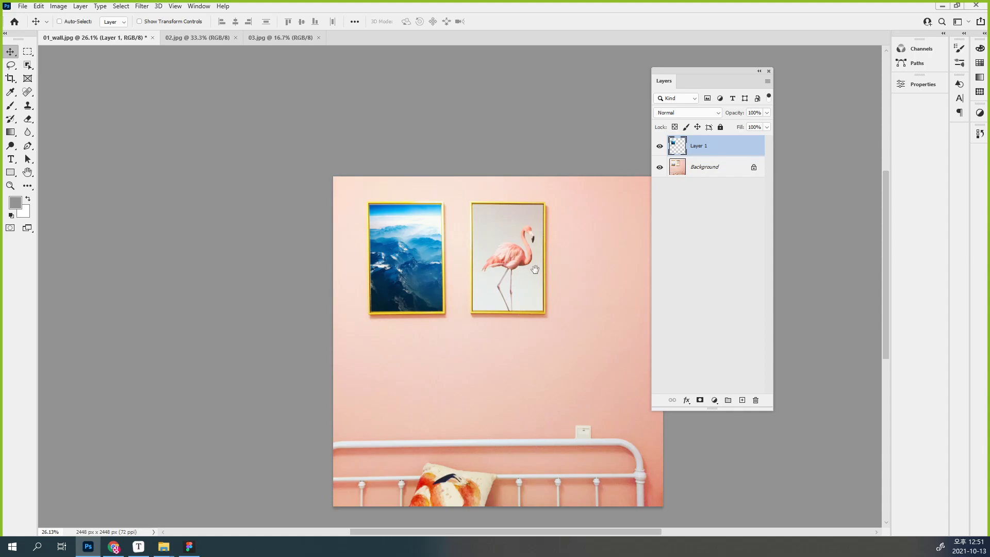
Activate the Rectangle Tool with its drawing mode set to Shape, with both wall frames in view
ctrl+click(536, 270)
ctrl+click(536, 270)
drag(536, 271, 462, 265)
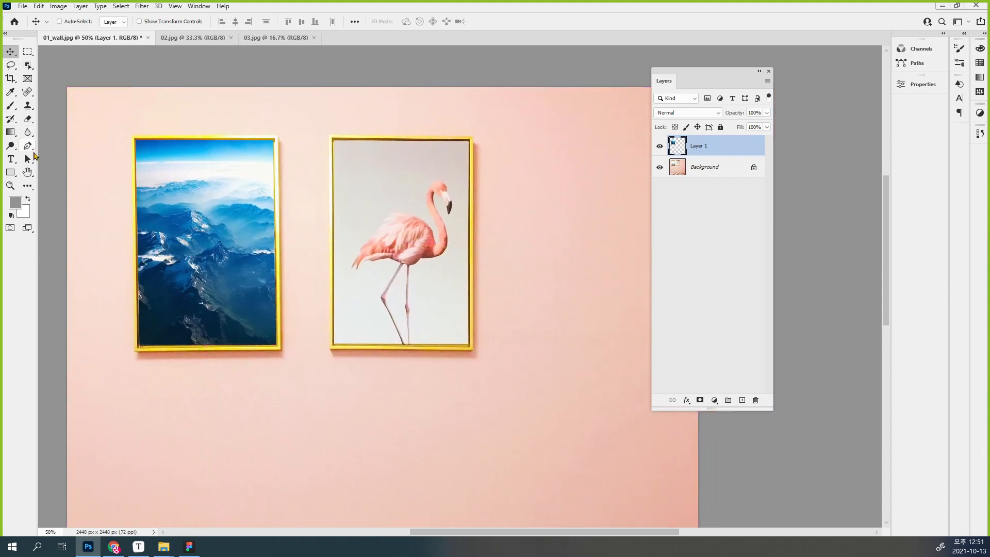
click(23, 185)
click(12, 176)
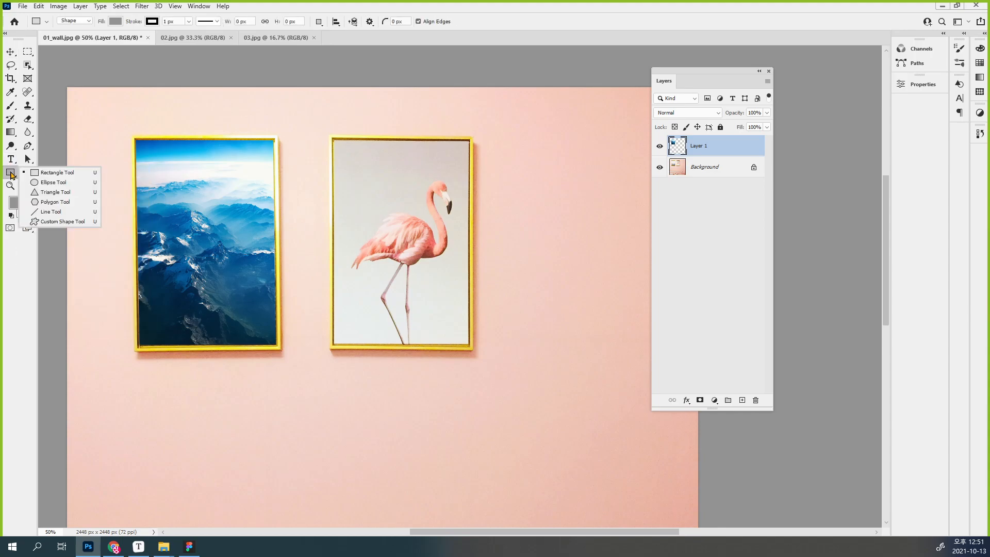
click(57, 176)
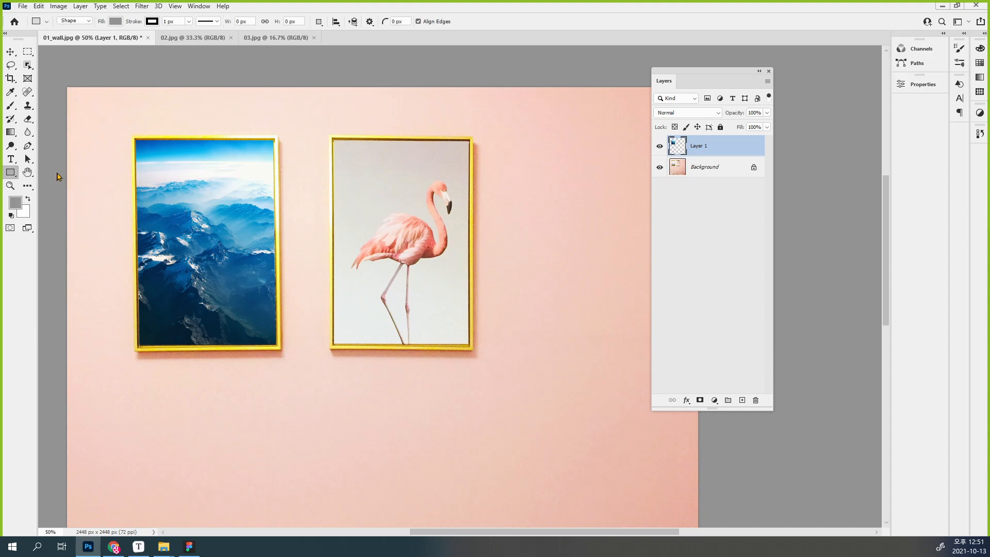
click(46, 21)
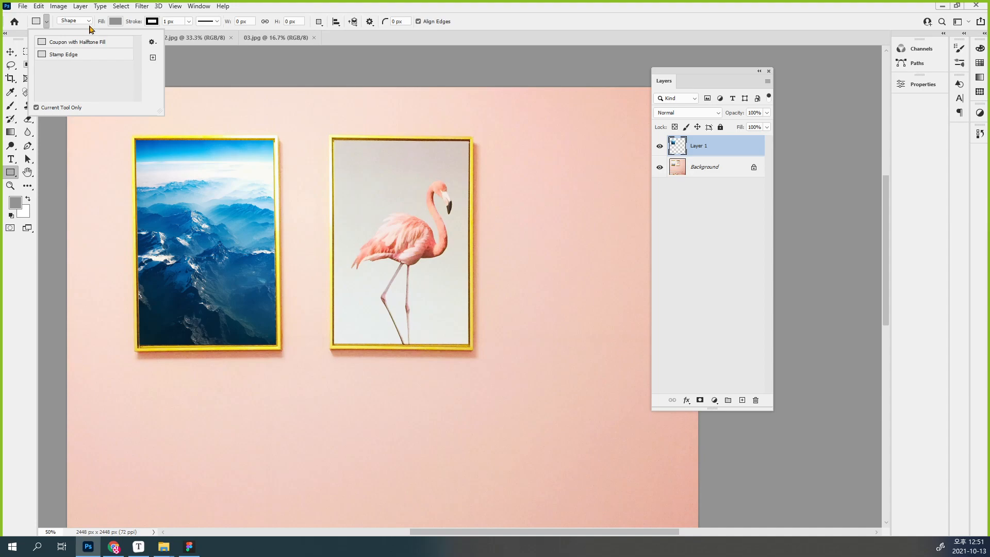
click(247, 5)
click(82, 22)
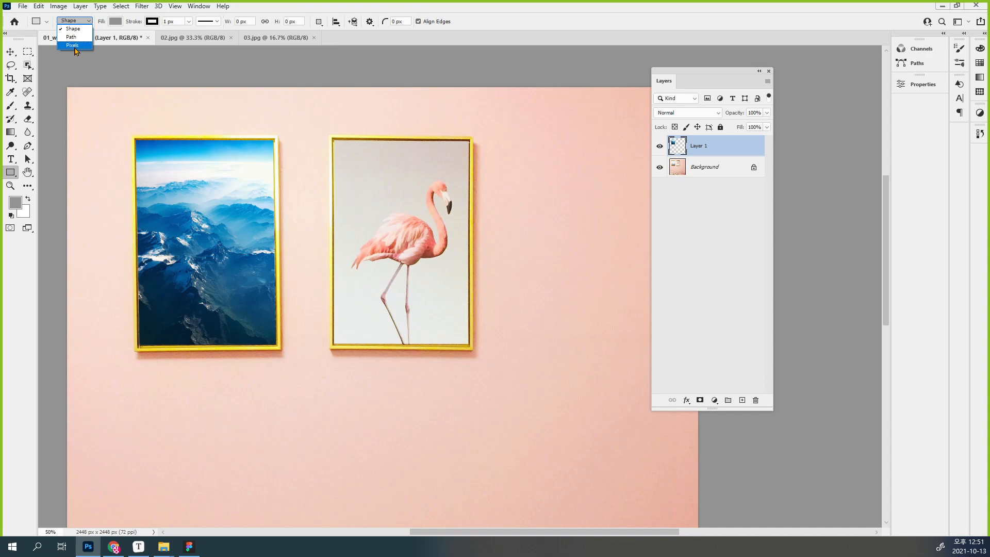
click(81, 32)
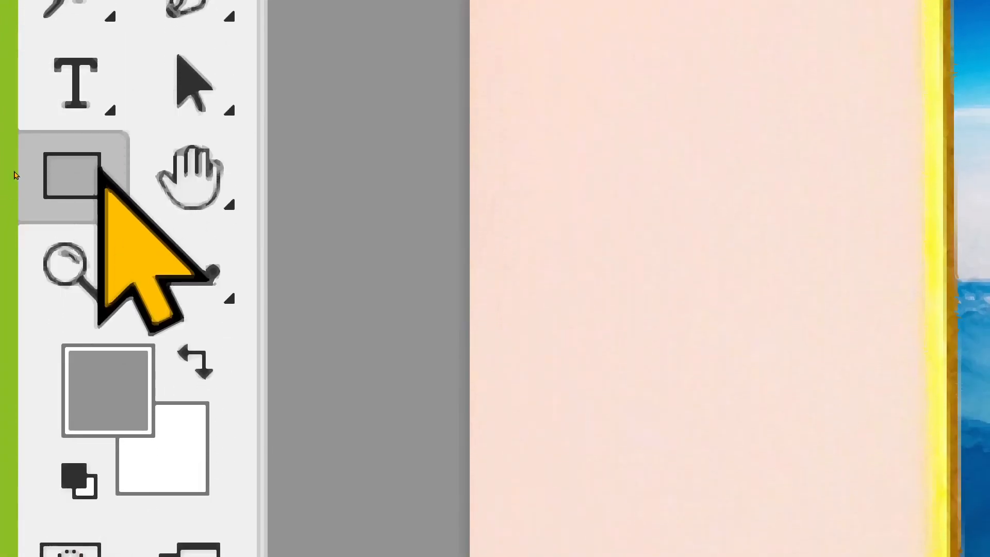
Set the Rectangle Tool's fill to white and its stroke to no color
right_click(99, 171)
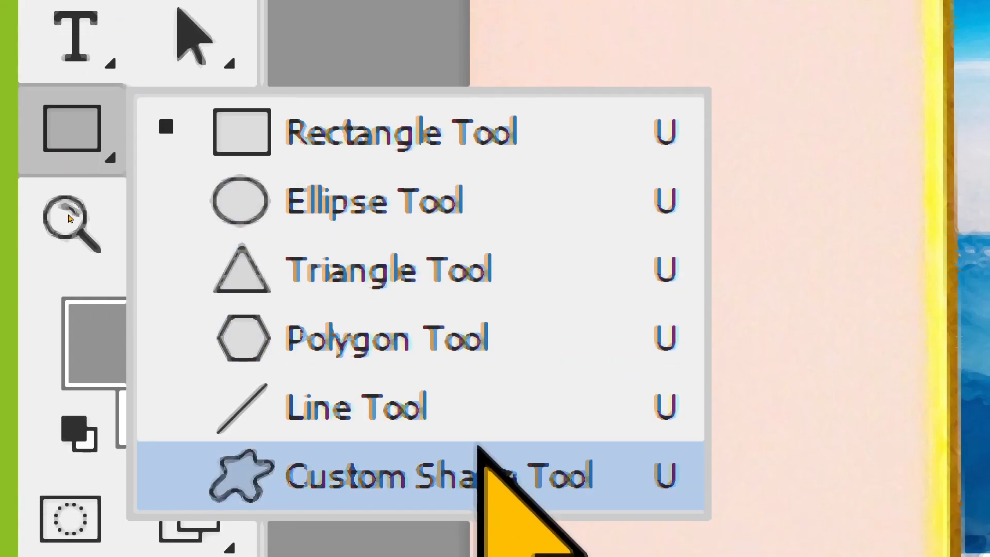
click(393, 151)
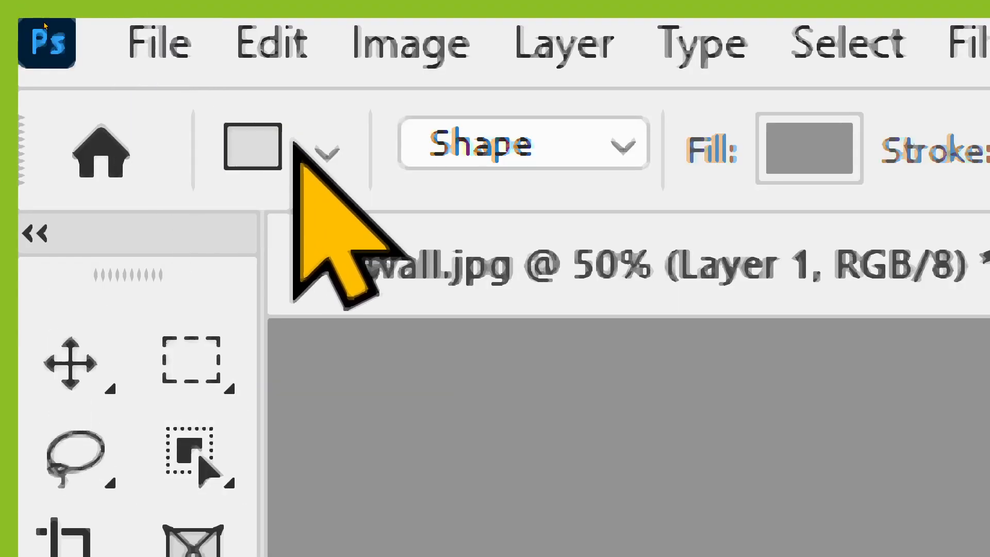
click(504, 155)
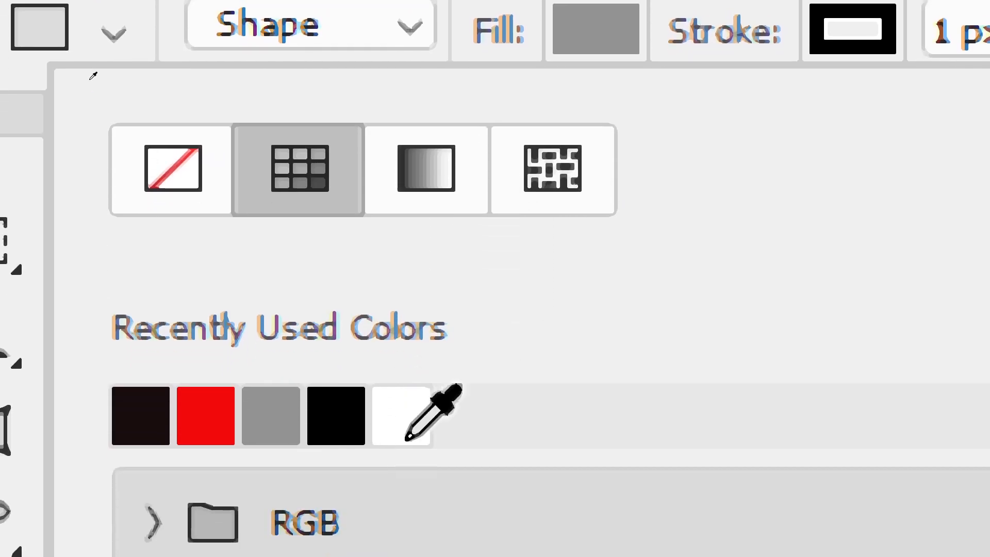
click(401, 419)
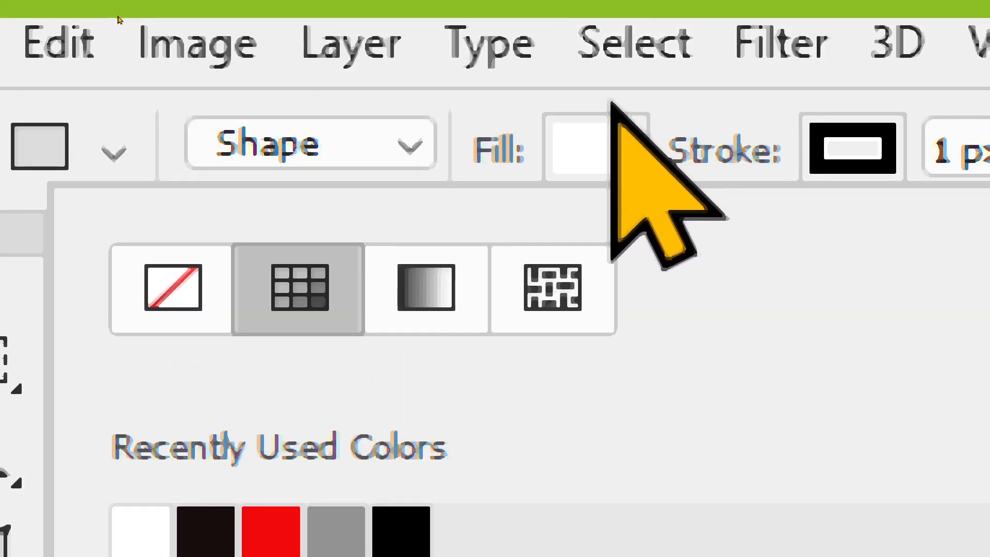
click(852, 68)
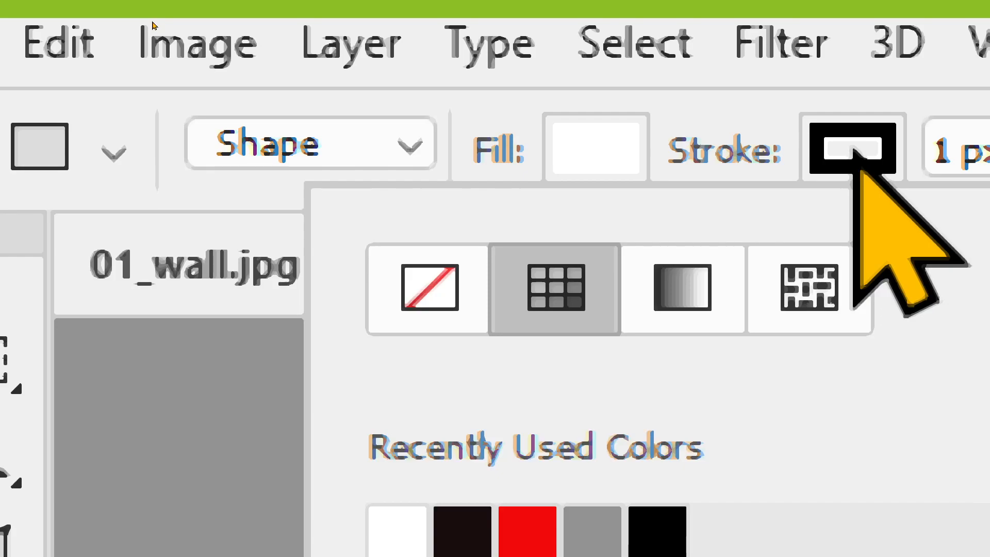
click(420, 291)
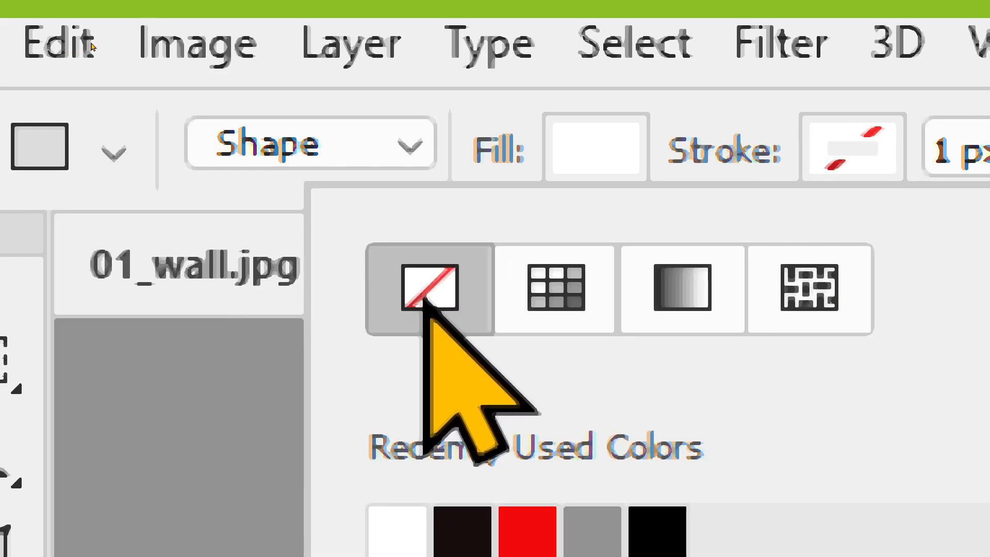
key(Escape)
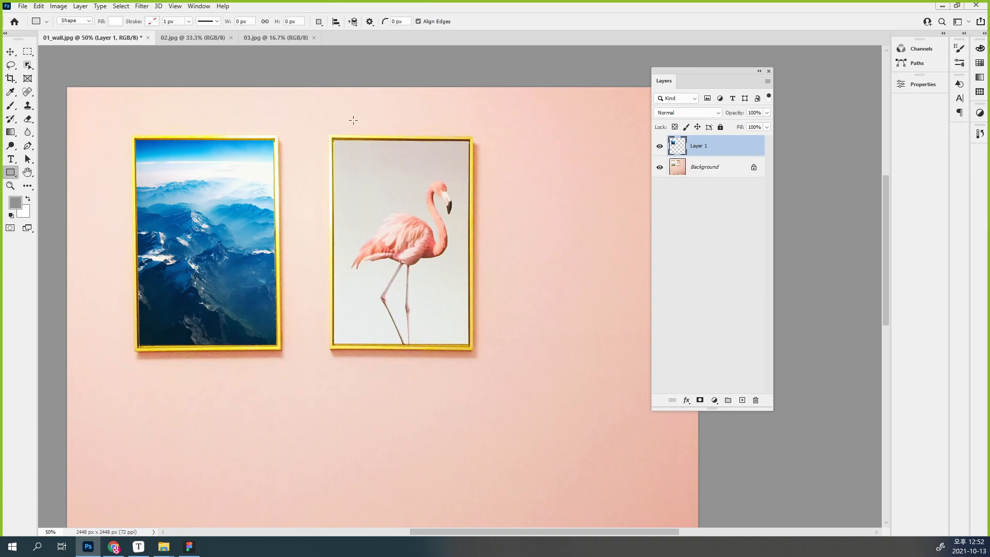
Draw a white rectangle about 596 × 853 px over the flamingo picture in the right frame
ctrl+click(389, 188)
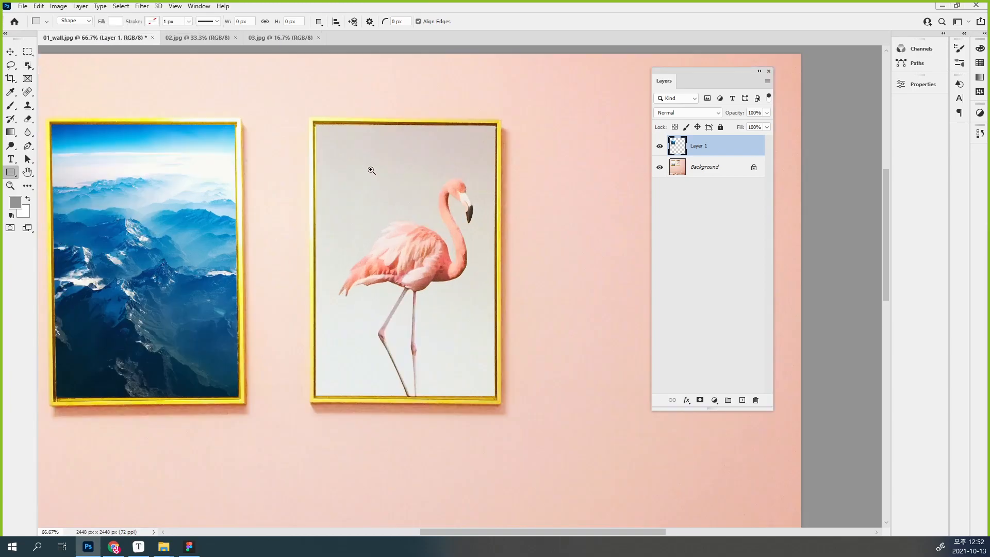
drag(314, 123, 518, 414)
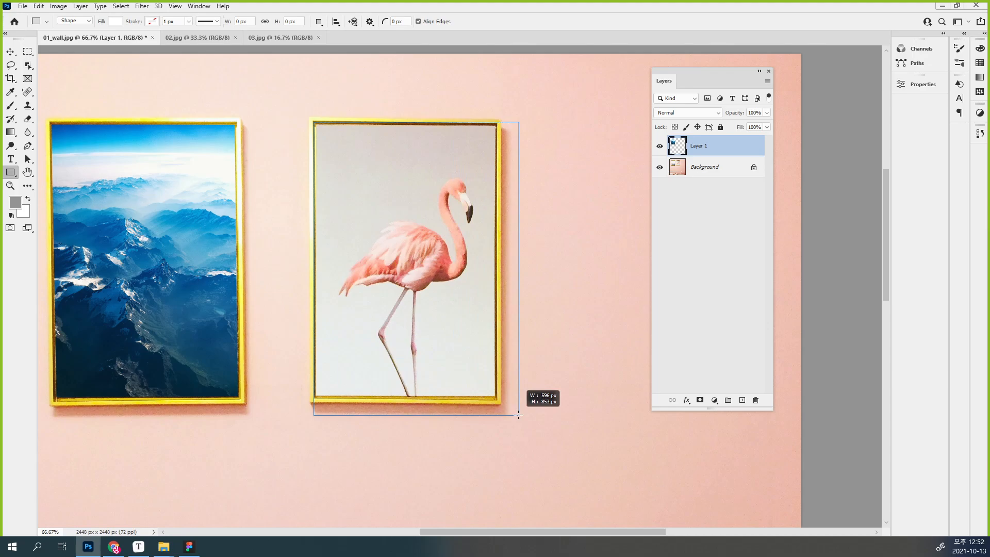
drag(518, 415, 518, 414)
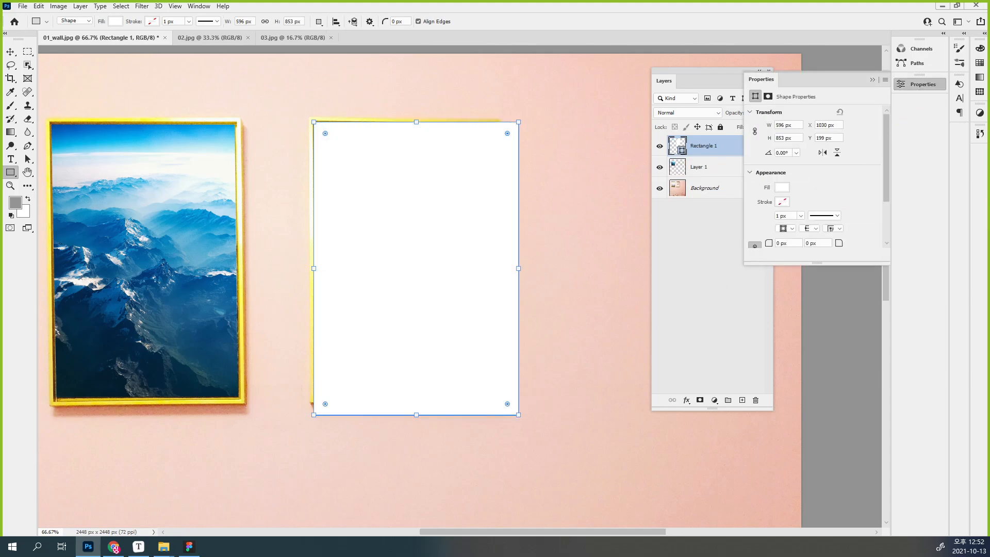
Reposition the white rectangle so its upper-left corner sits near the inner corner of the right frame
key(v)
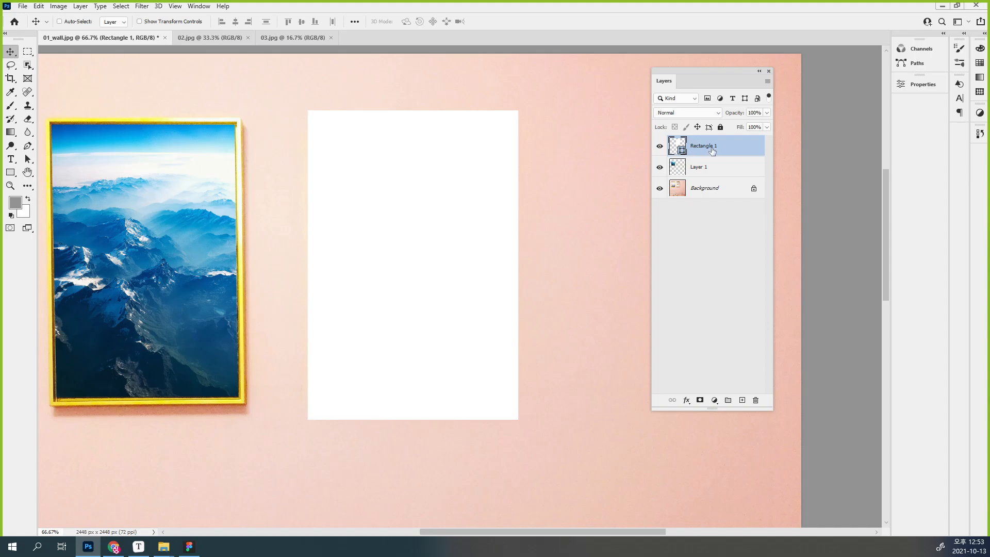
drag(397, 247, 406, 209)
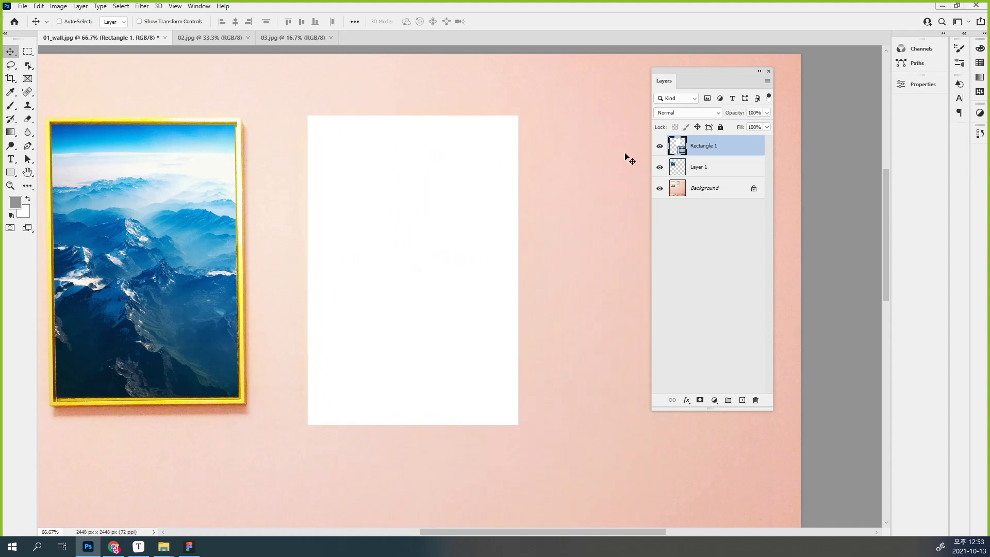
click(693, 169)
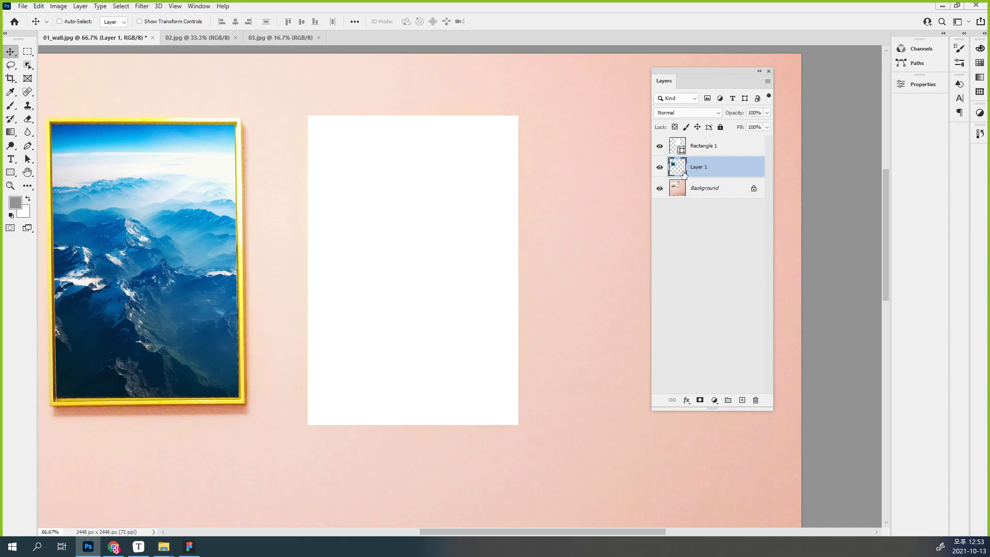
ctrl+click(463, 185)
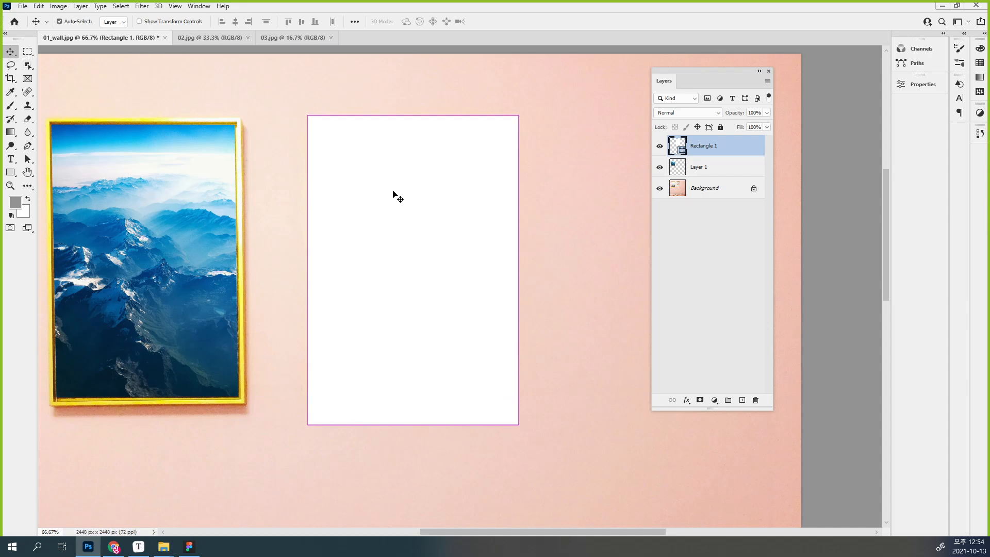
key(ctrl)
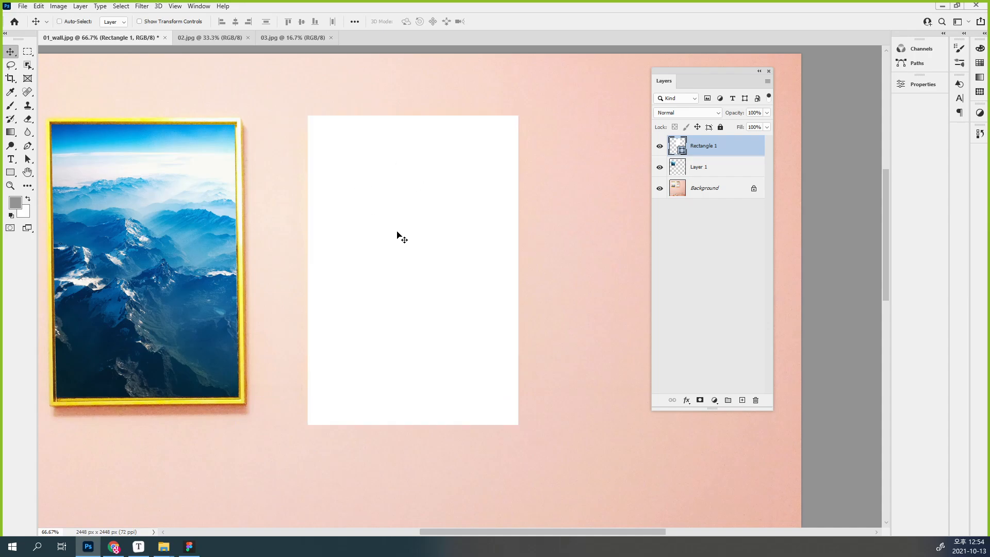
drag(433, 239, 453, 248)
Free-transform the white rectangle, distorting each corner separately so it fits the inner opening of the right frame, and apply it
key(ctrl+t)
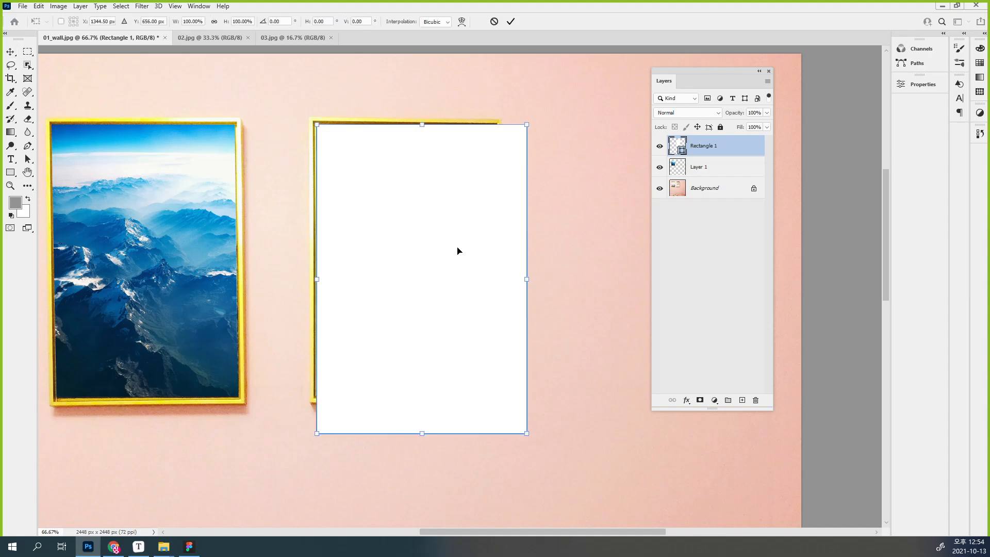
click(35, 7)
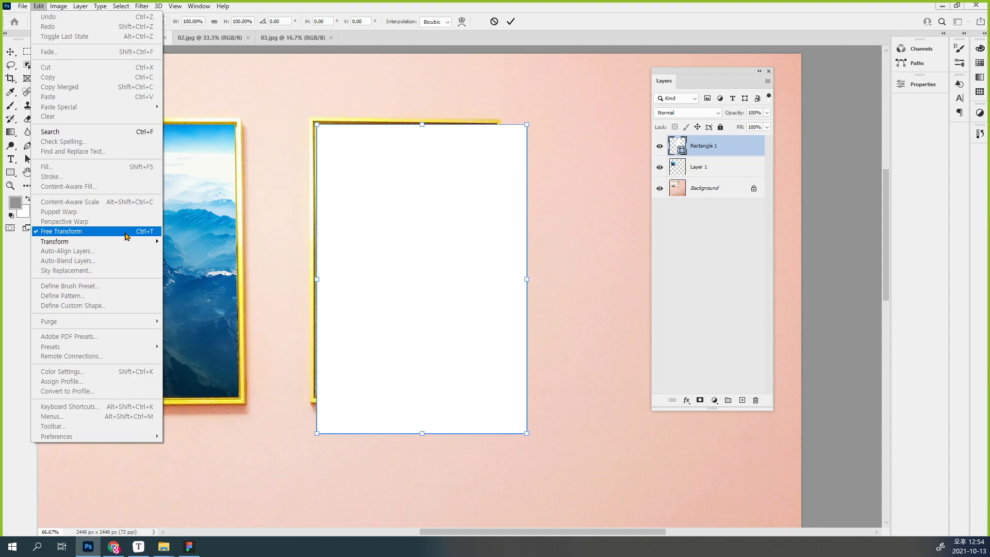
click(340, 219)
drag(527, 438, 495, 399)
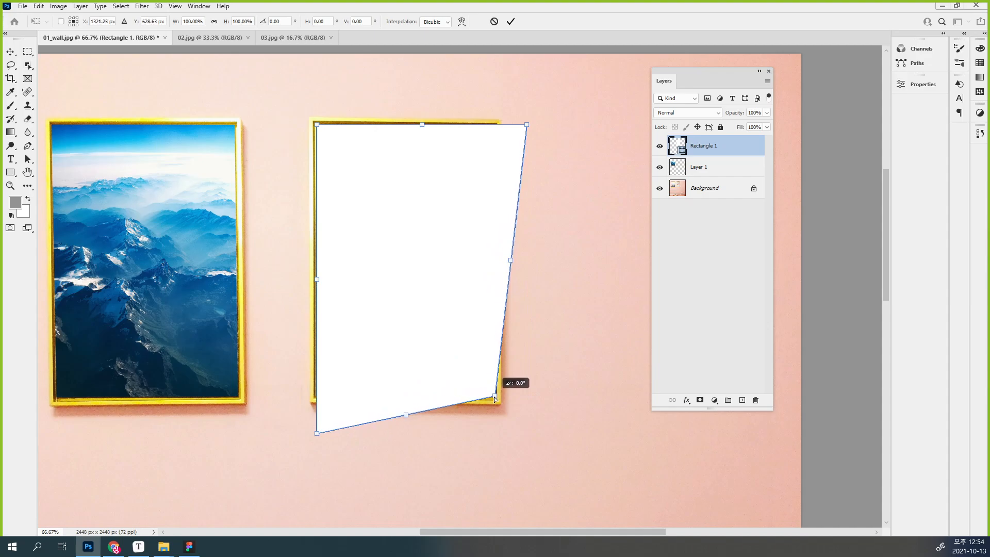
drag(527, 126, 495, 126)
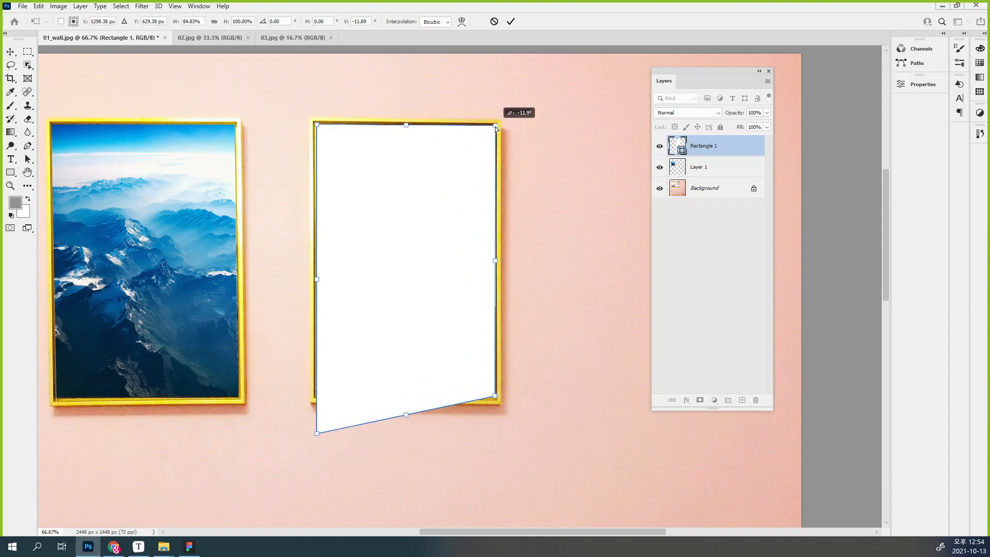
mouse_move(317, 125)
mouse_down()
mouse_move(382, 157)
mouse_move(340, 119)
mouse_move(315, 128)
mouse_up()
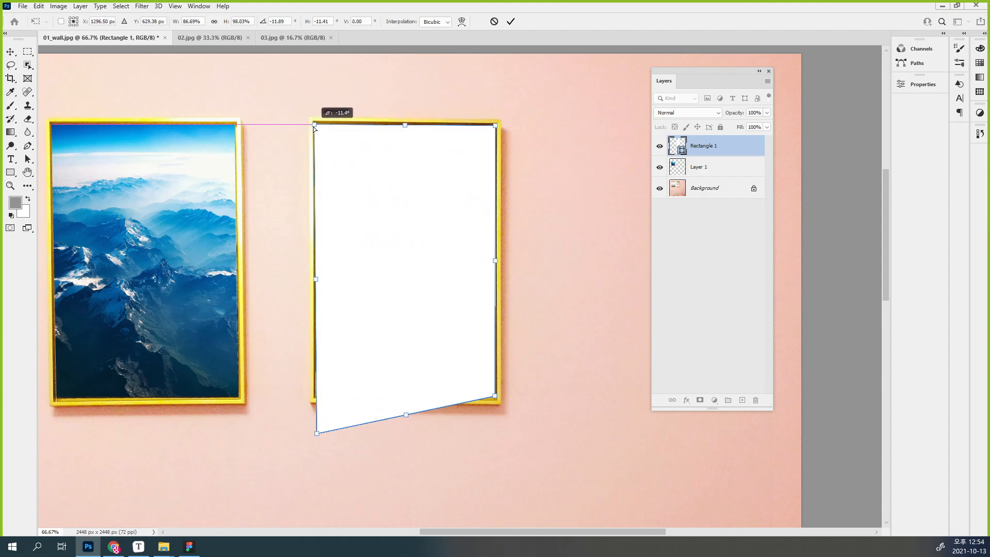
drag(317, 434, 315, 396)
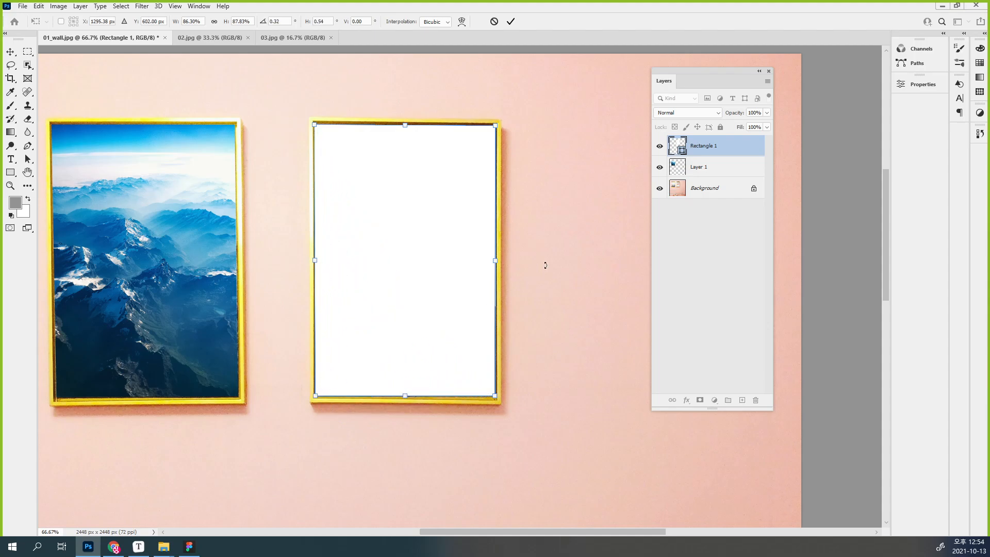
key(Return)
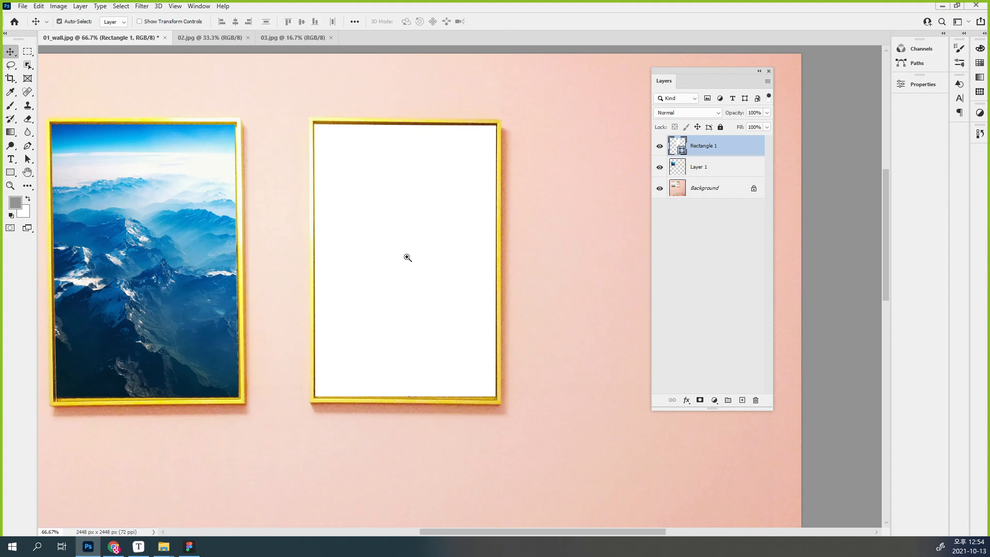
Draw an extra white rectangle about 238 × 170 px across the right frame's left edge, then undo it
scroll(420, 261, up, 1)
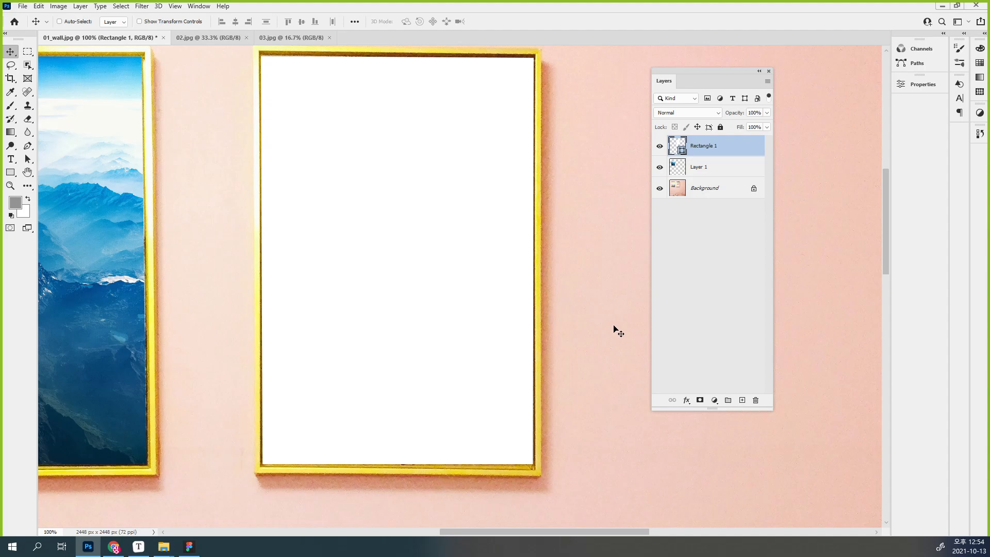
click(10, 173)
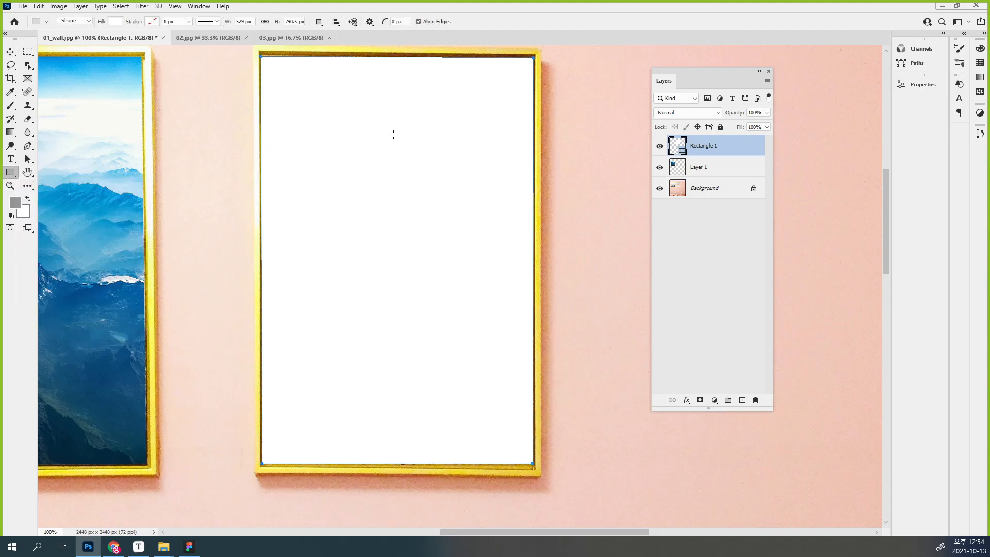
drag(209, 97, 331, 185)
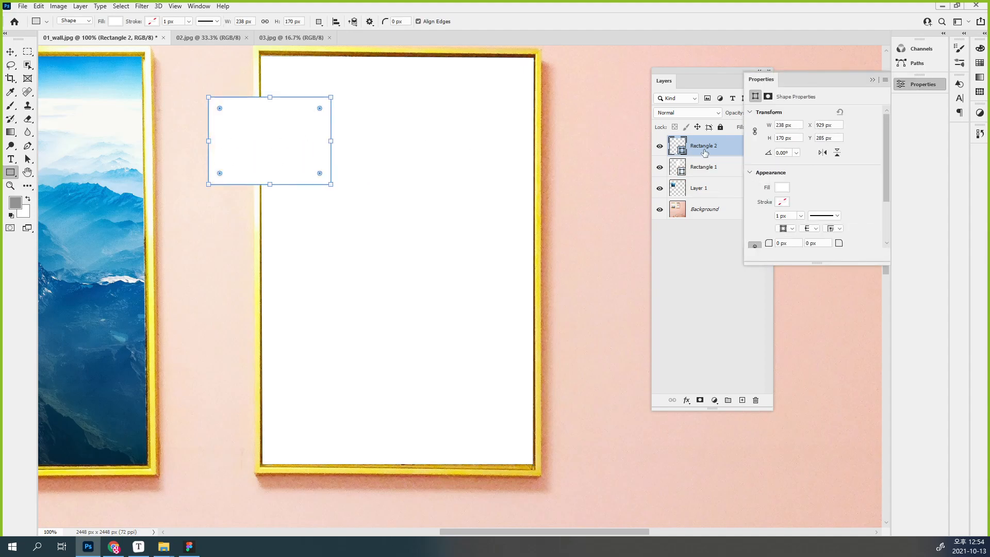
click(909, 85)
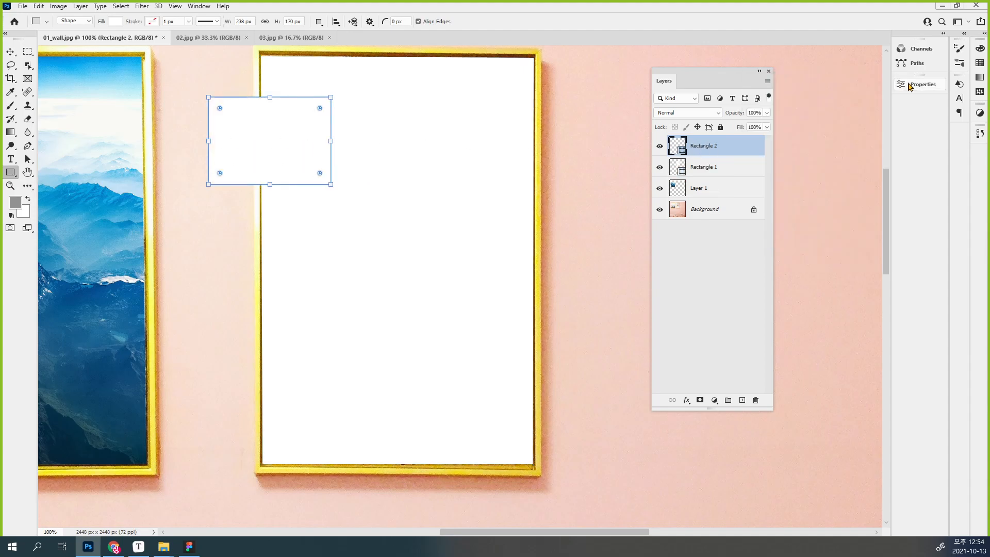
key(ctrl+z)
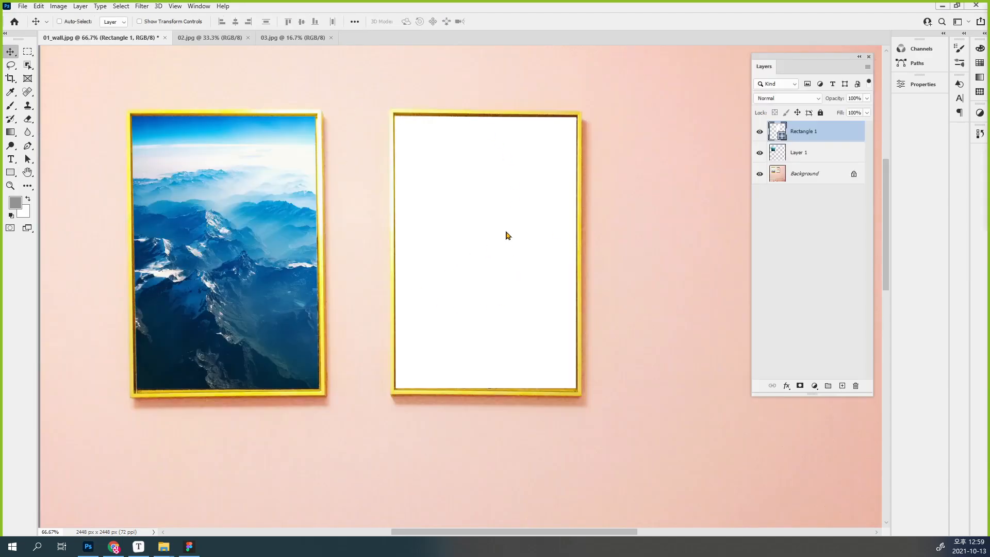
Paste the night-sky photo as a new layer above Rectangle 1 and hide it
key(ctrl+v)
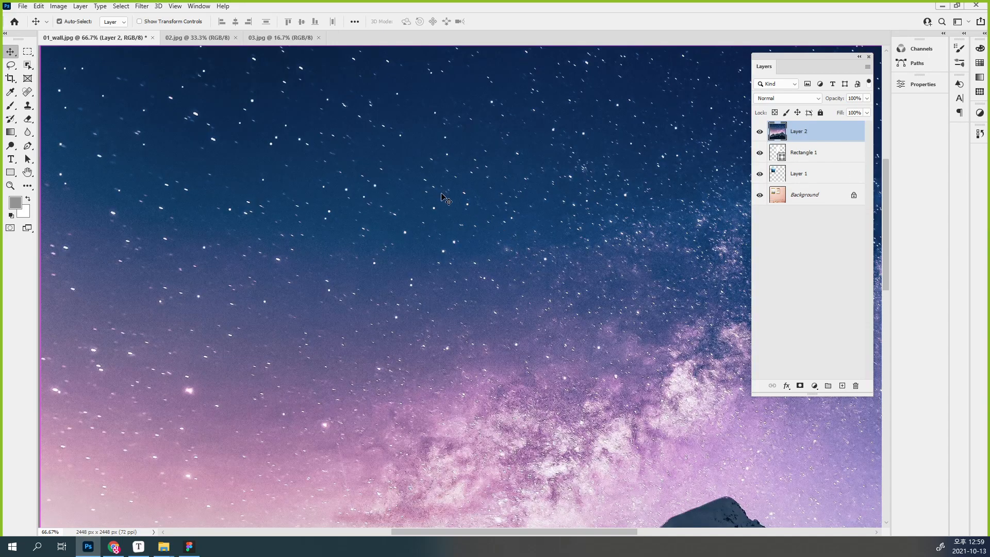
key(ctrl)
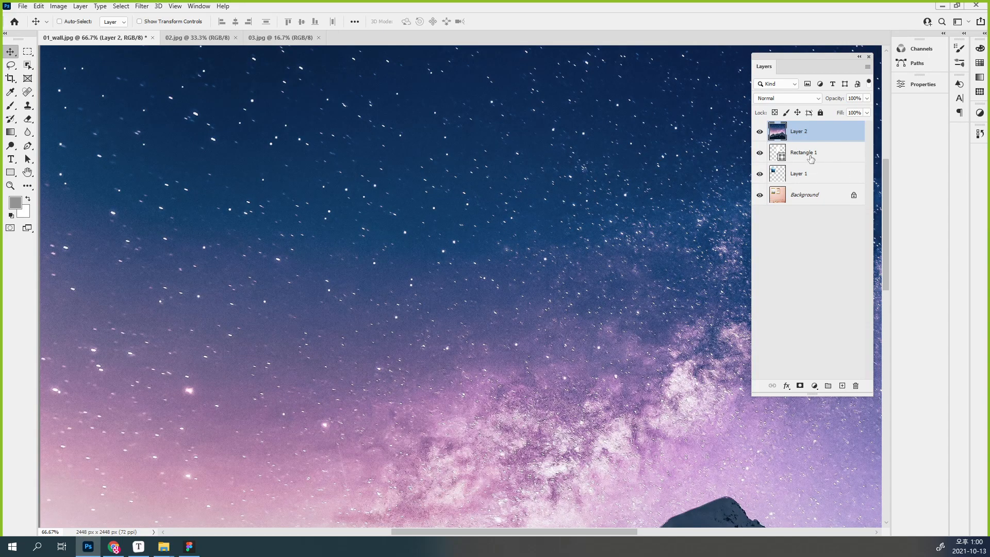
click(761, 133)
click(761, 133)
click(760, 133)
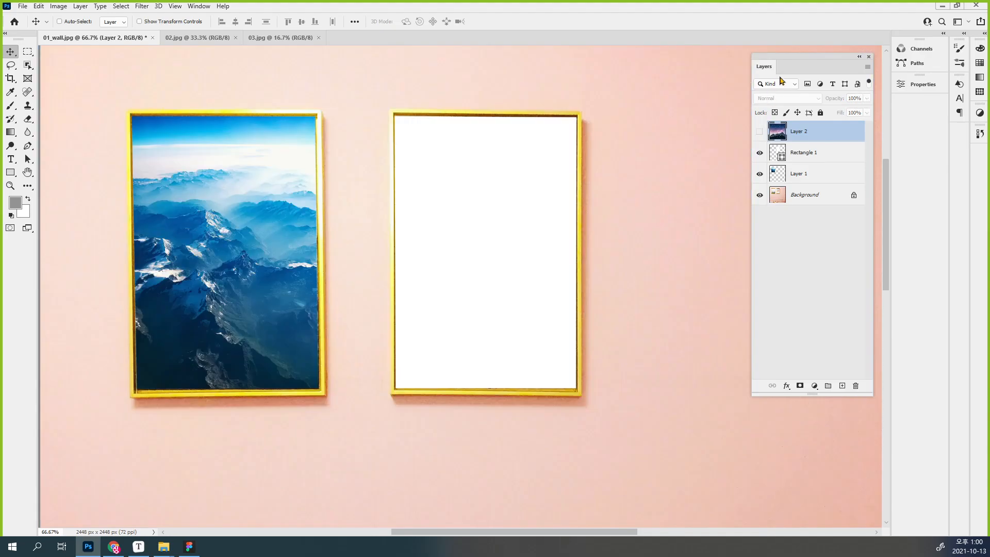
Switch Rectangle 1's visibility off and on to compare the white shape with the flamingo picture beneath, leaving it shown
drag(792, 61, 690, 63)
click(694, 160)
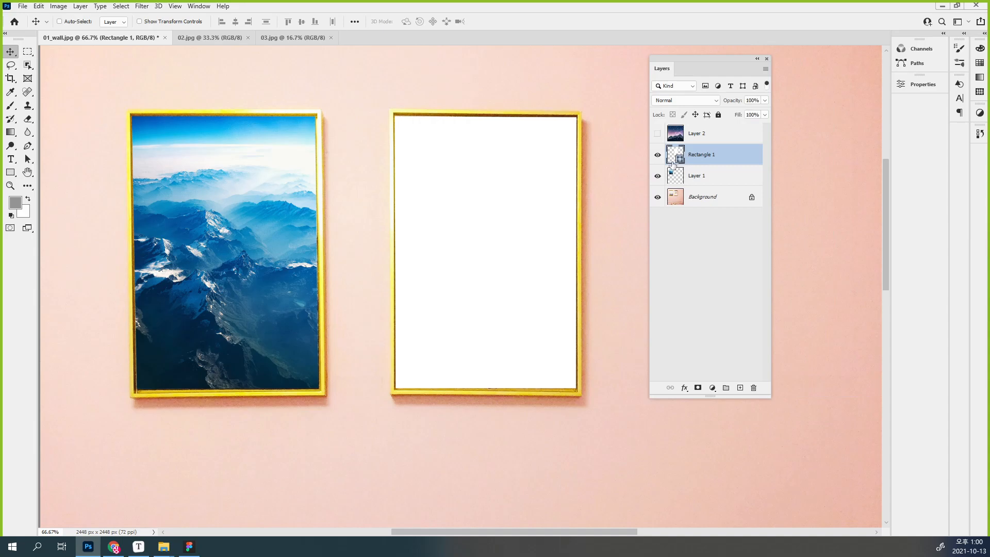
click(658, 155)
click(658, 156)
click(658, 156)
click(658, 155)
click(658, 156)
click(658, 155)
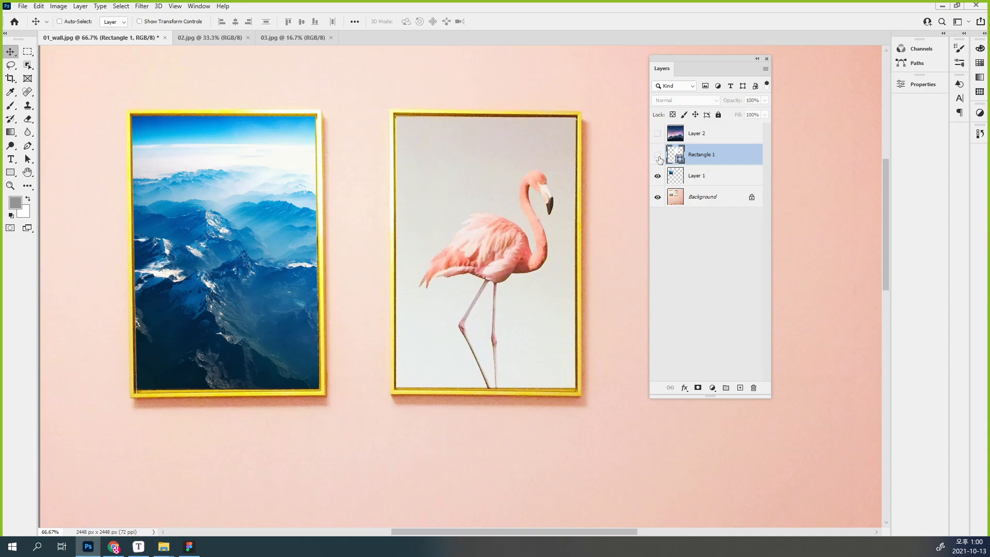
click(658, 155)
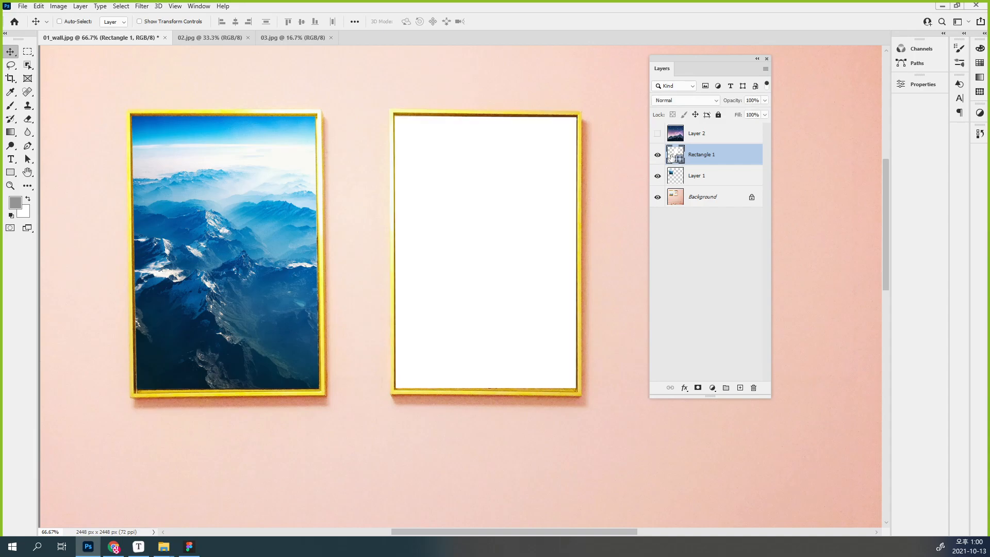
Select the night-sky layer and make it visible again
click(707, 134)
click(658, 133)
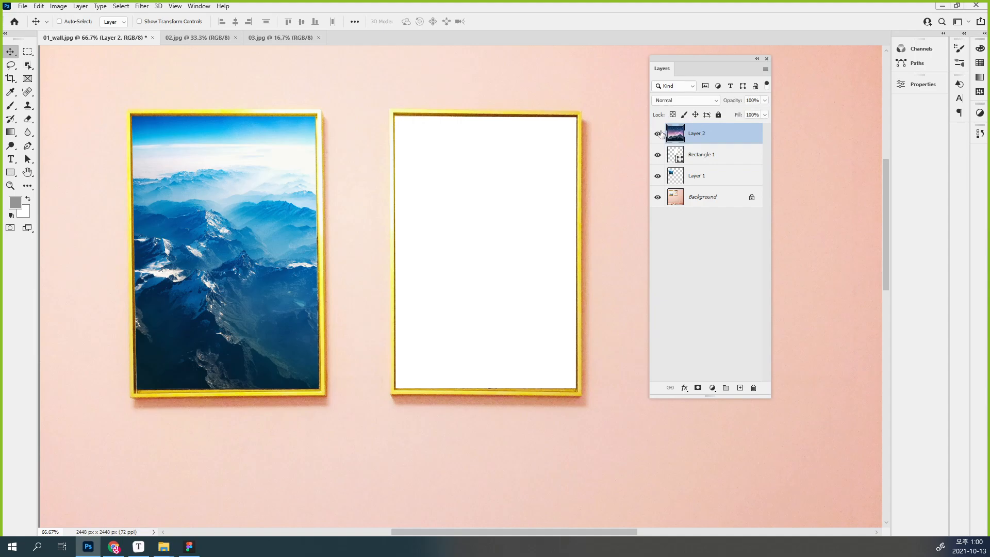
click(658, 133)
click(658, 134)
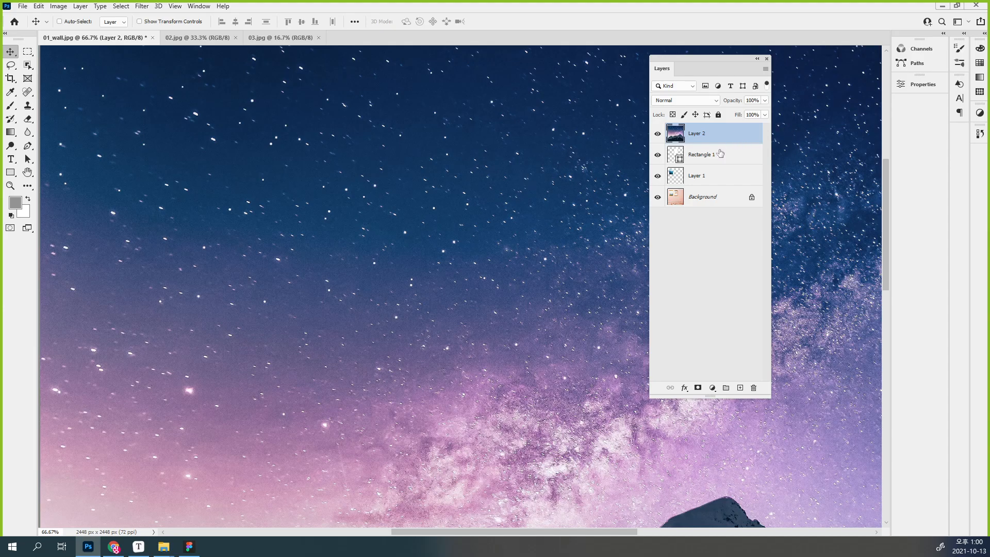
Clip the night-sky layer to Rectangle 1 with a clipping mask, then release the mask
click(733, 155)
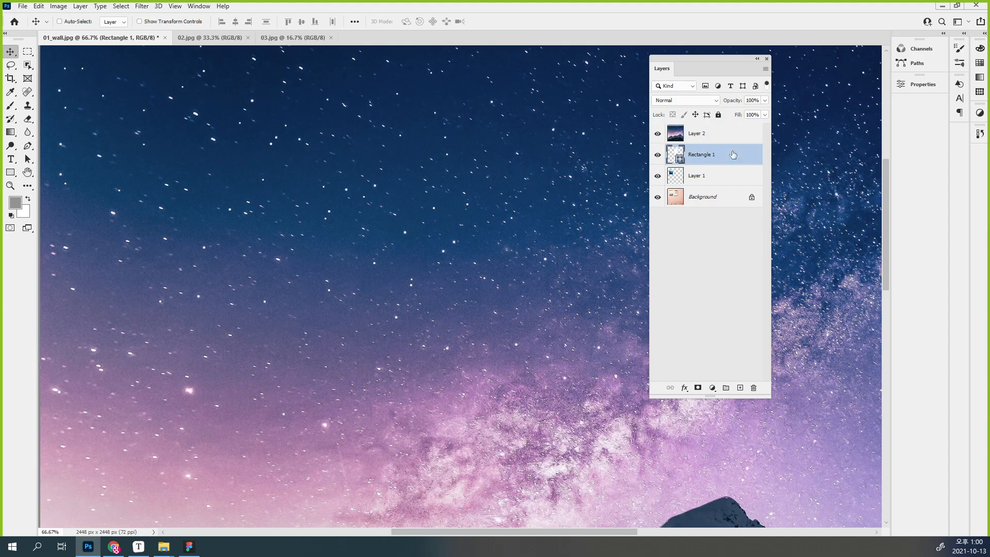
click(734, 138)
click(727, 157)
key(alt)
alt+click(729, 141)
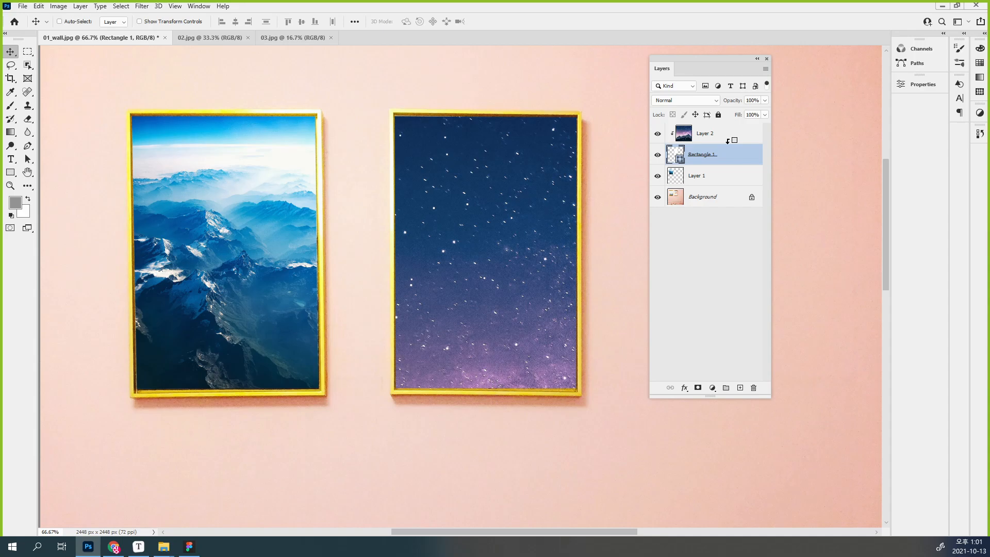
alt+click(727, 141)
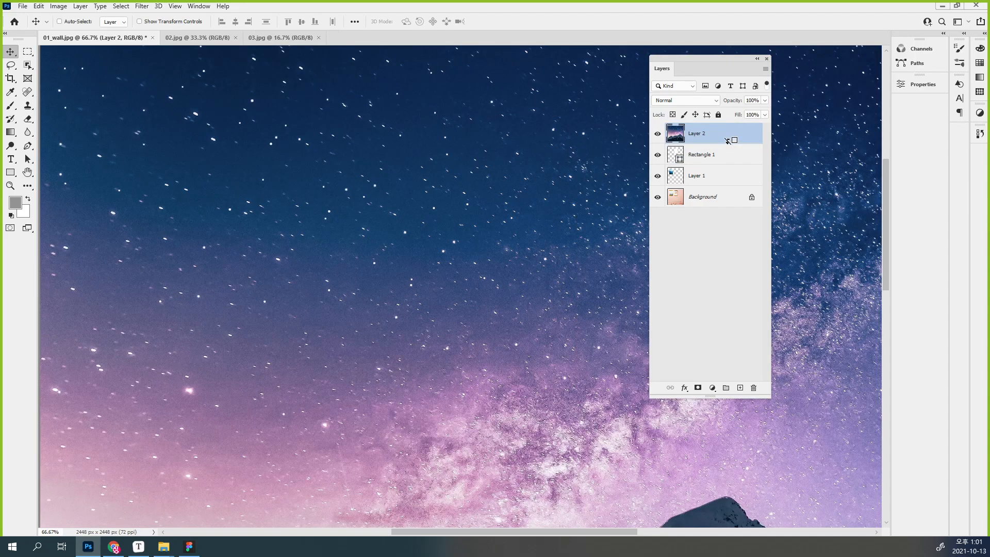
Hide the night-sky layer and switch Rectangle 1 off and on to examine the base shape in the right frame
click(658, 133)
click(657, 156)
click(657, 155)
click(657, 155)
click(658, 156)
click(657, 156)
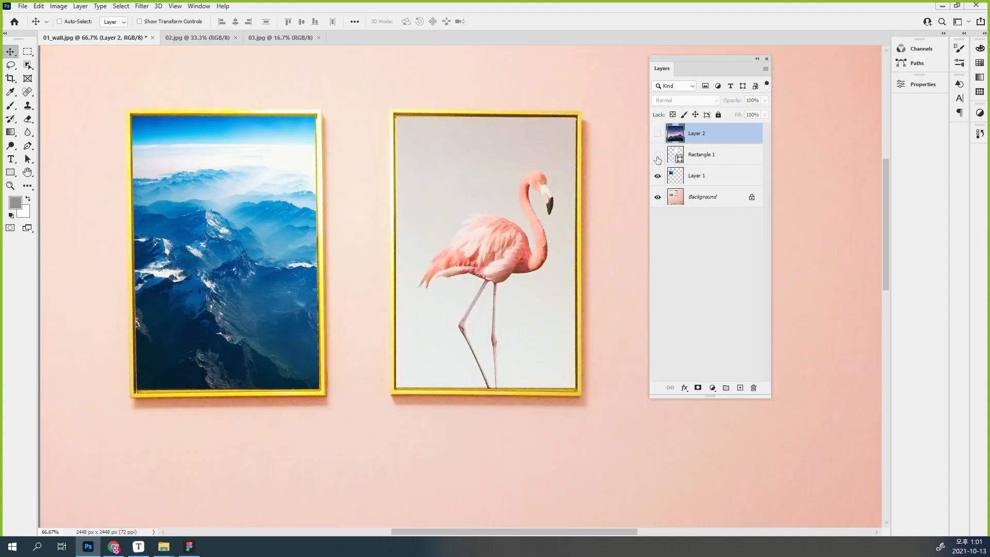
click(657, 155)
click(722, 161)
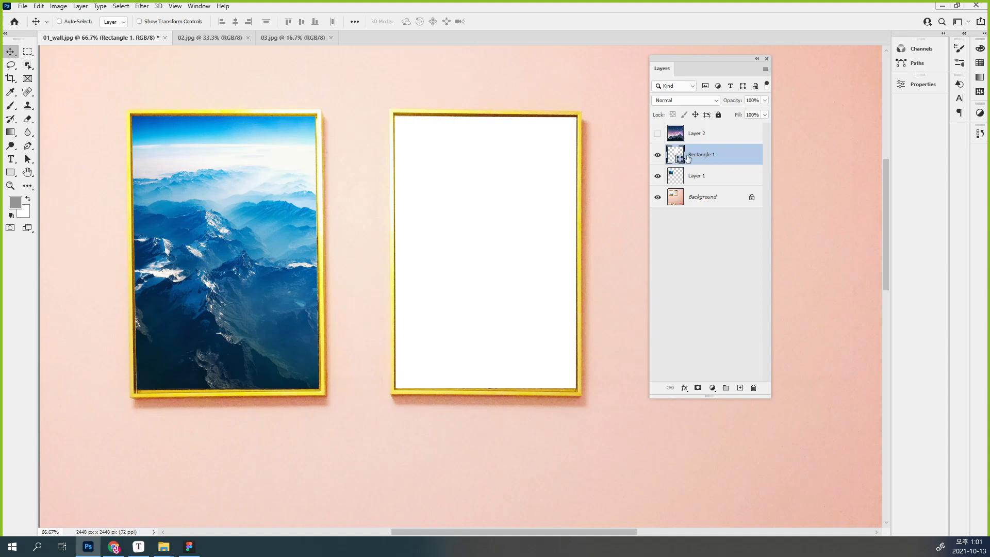
Show the night-sky layer again and clip it to Rectangle 1 with a clipping mask
click(712, 135)
click(658, 134)
click(659, 135)
click(659, 135)
click(658, 135)
click(659, 135)
click(659, 135)
click(659, 135)
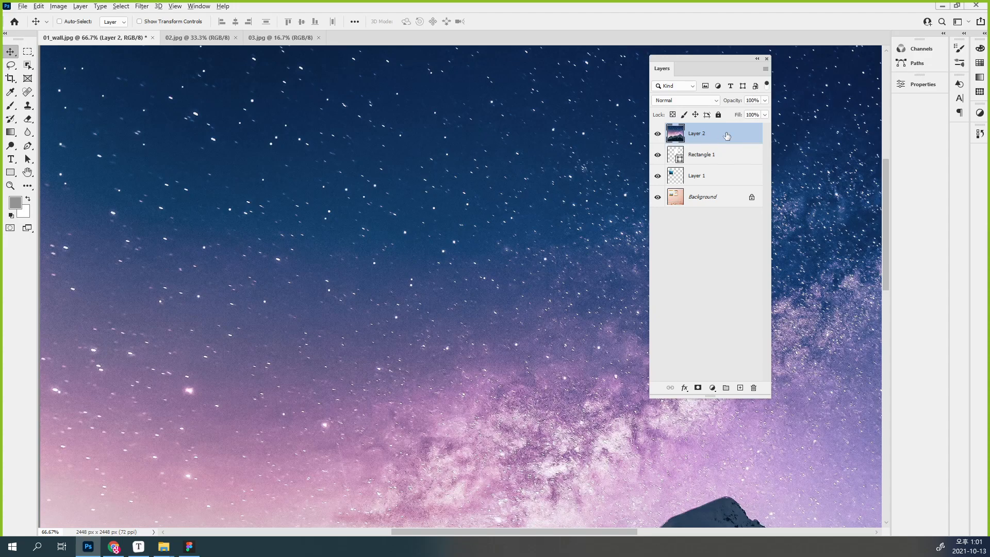
drag(730, 136, 736, 140)
alt+click(735, 140)
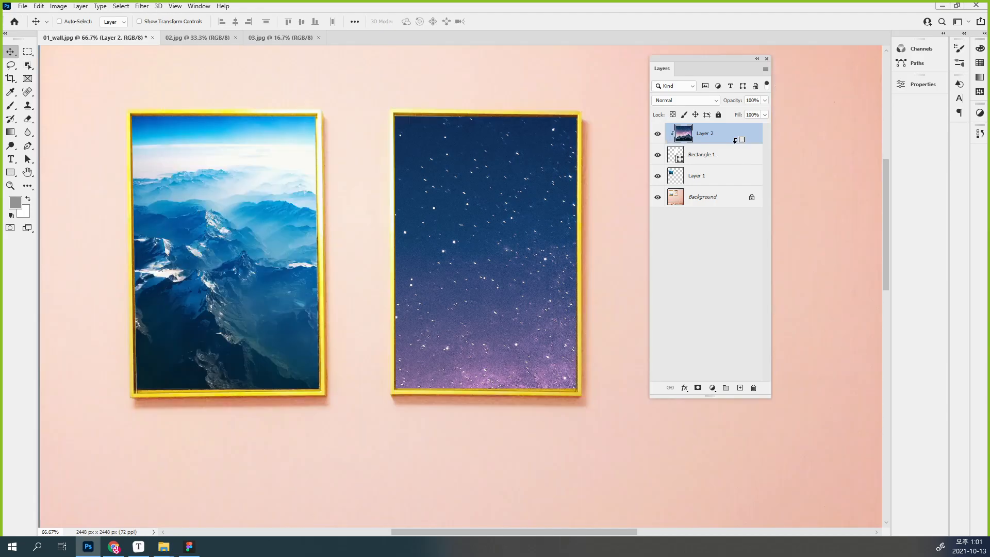
Release and reapply the clipping mask between the night-sky layer and Rectangle 1 several times to compare both states
alt+click(736, 140)
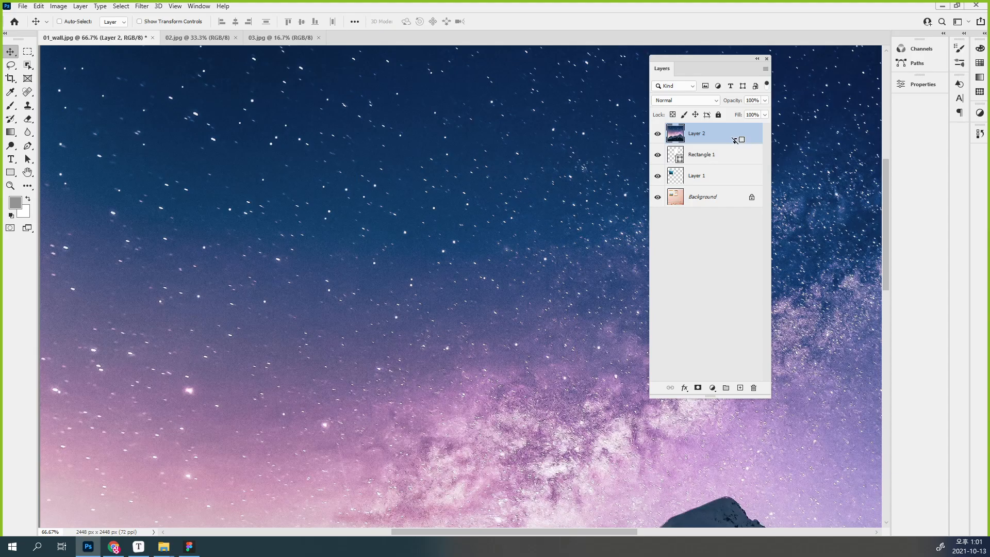
alt+click(735, 140)
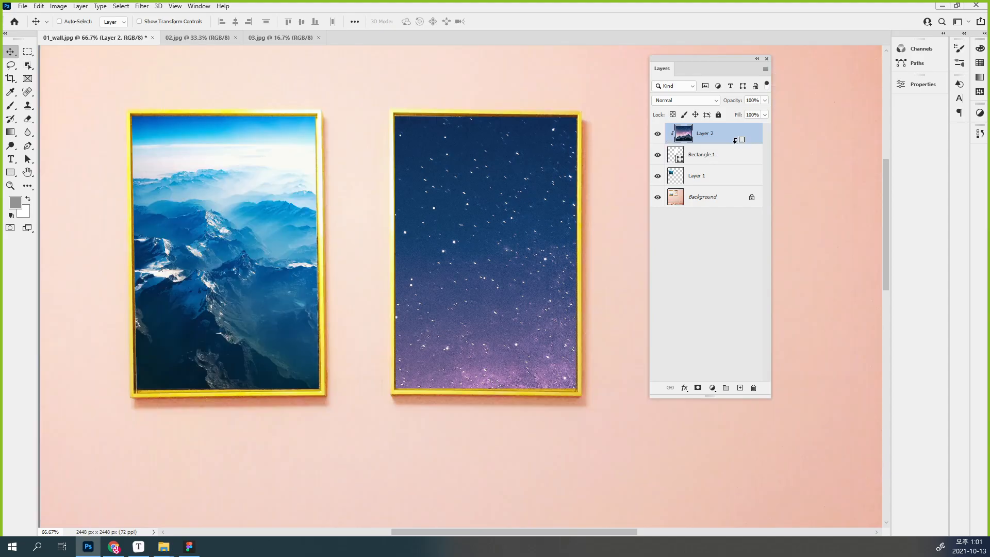
alt+click(735, 140)
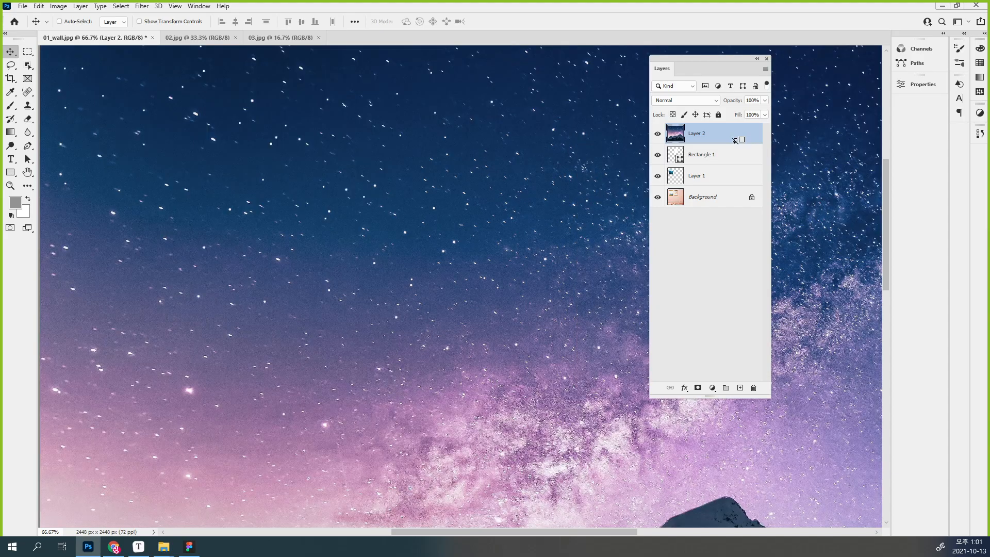
alt+click(736, 140)
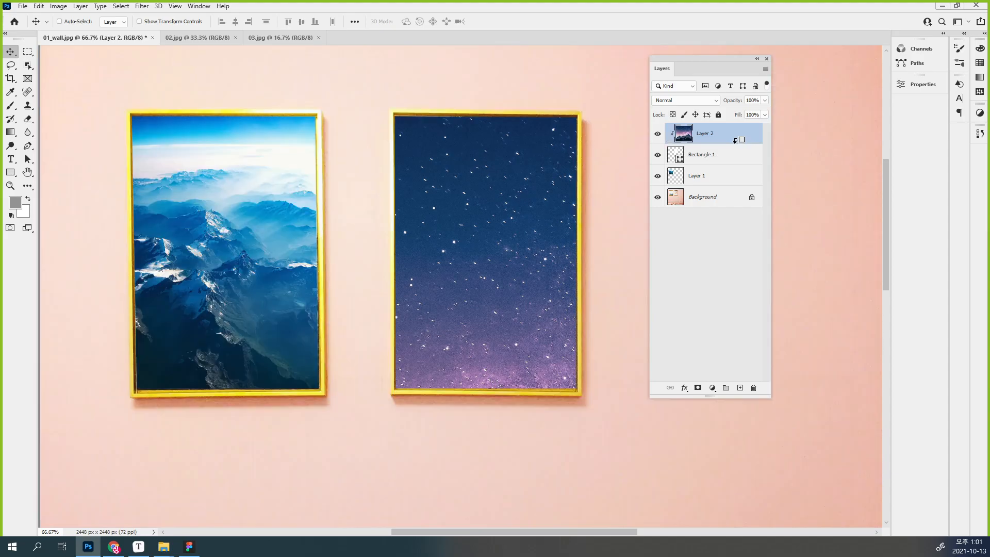
alt+click(735, 140)
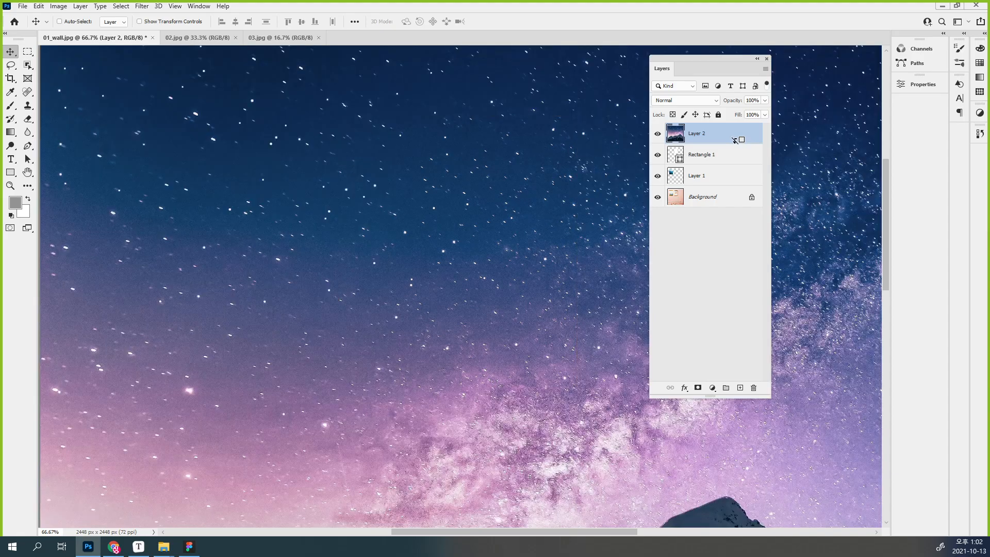
alt+click(735, 140)
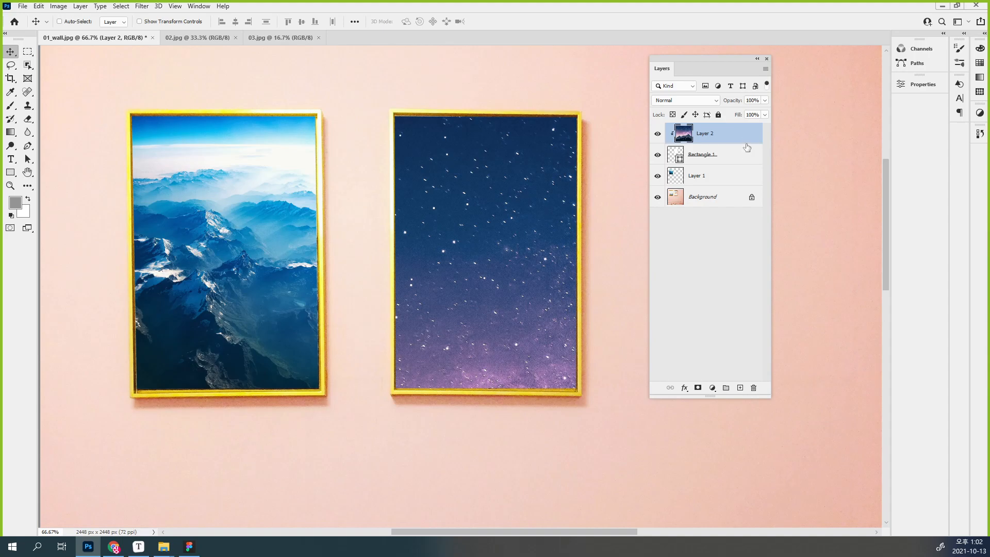
alt+click(746, 141)
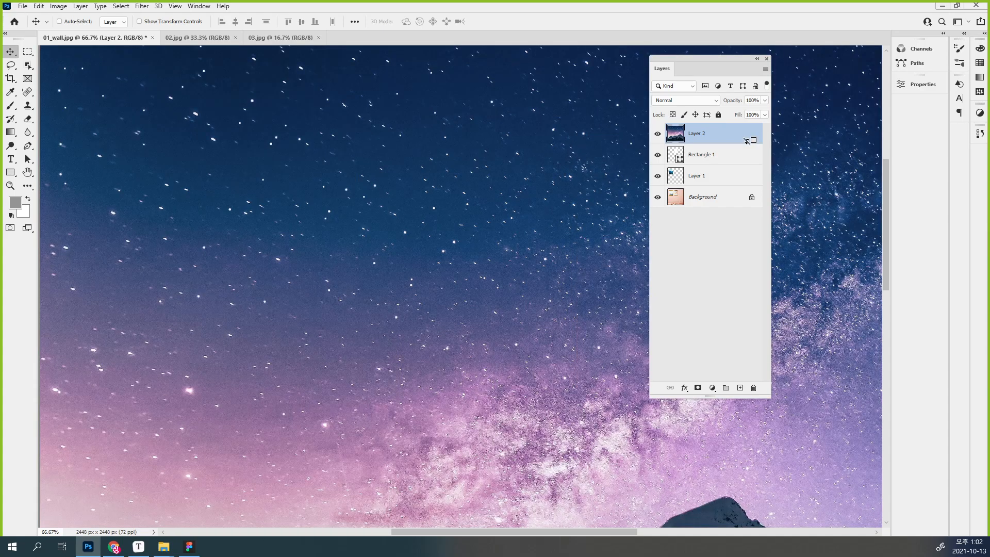
alt+click(746, 141)
alt+click(746, 141)
alt+click(747, 141)
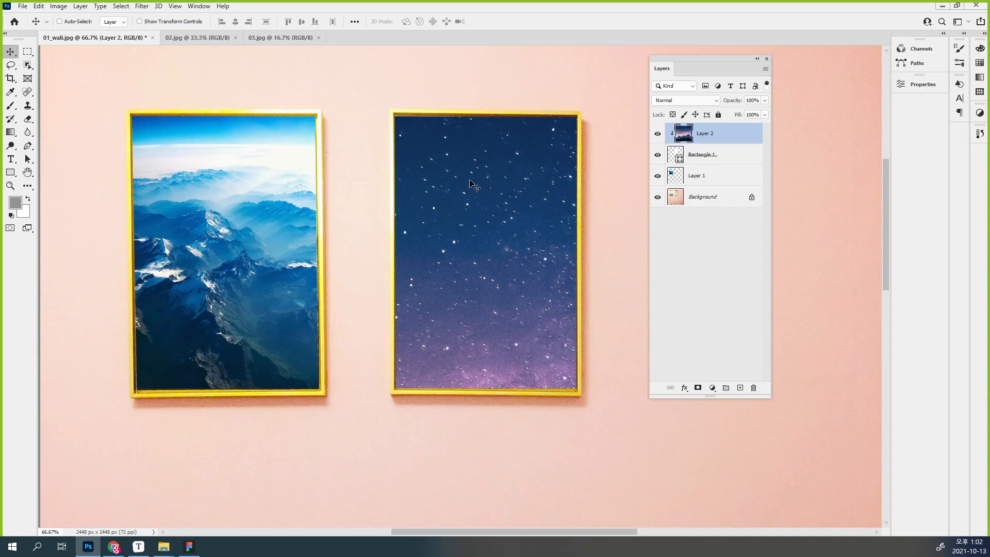
Switch the clipped night-sky layer off and on repeatedly to compare the right frame with and without the photo
key(ctrl+minus)
key(ctrl+minus)
key(ctrl+minus)
key(ctrl+minus)
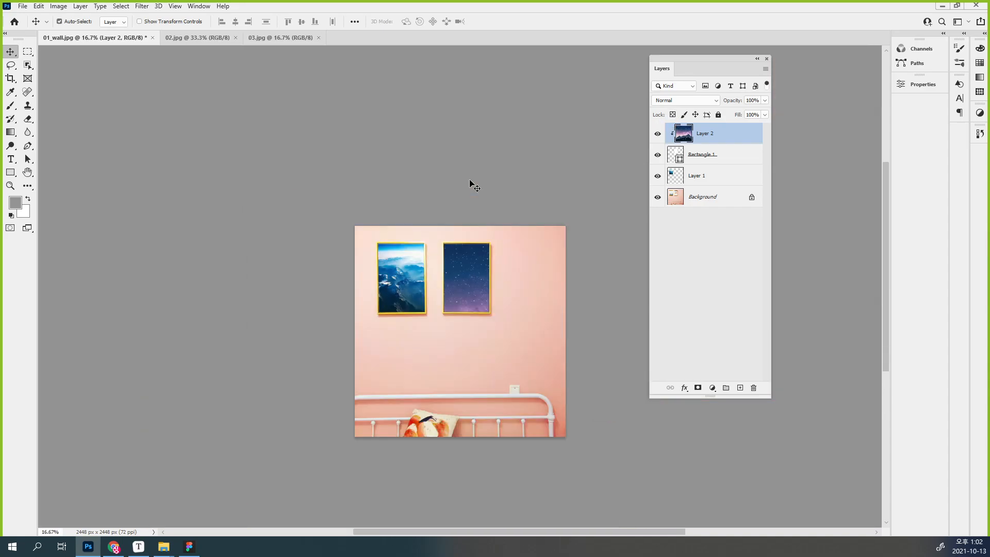
click(657, 135)
click(657, 135)
click(657, 135)
click(657, 135)
Scale the night-sky photo down proportionally and place it so the mountains and shooting star sit inside the right frame
key(ctrl+t)
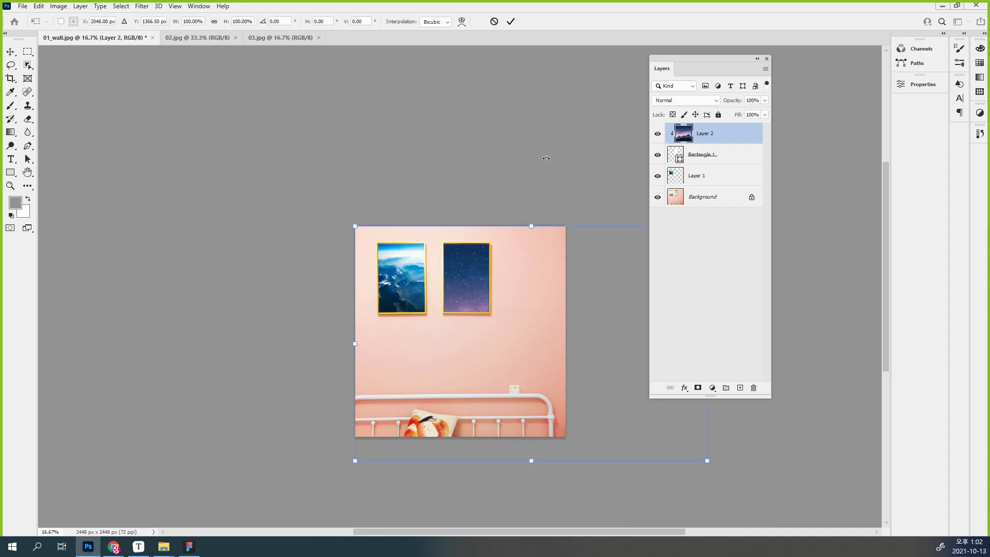
drag(707, 460, 516, 333)
drag(356, 332, 380, 318)
drag(380, 226, 402, 240)
key(Return)
ctrl+click(482, 285)
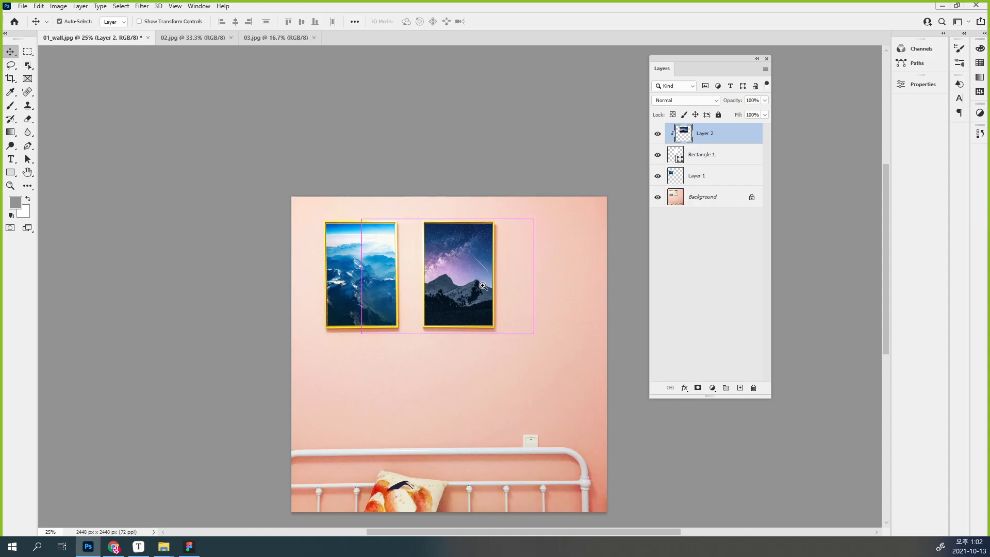
ctrl+click(483, 284)
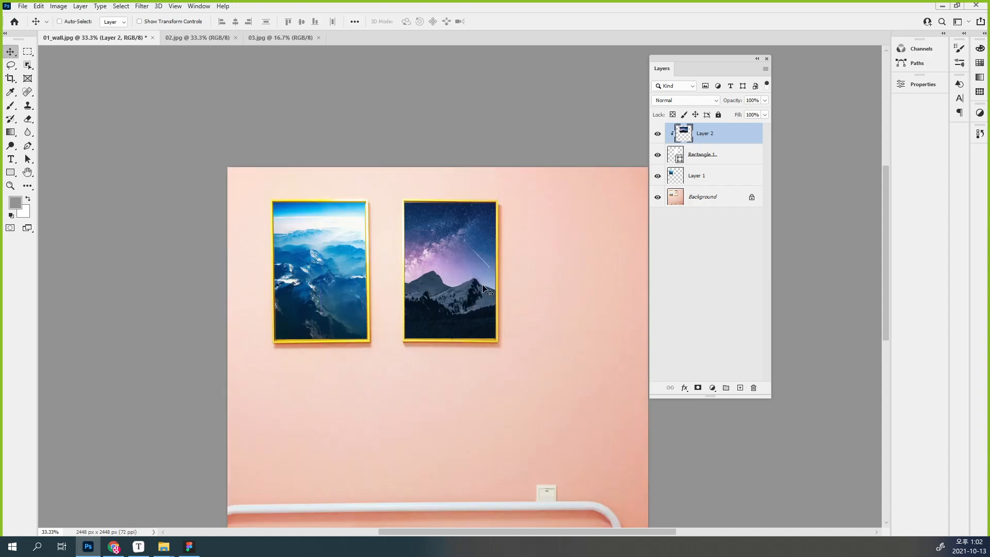
Quick-export the Rectangle 1 layer with its clipped photo as Rectangle 1.png in the transform_02 folder
click(728, 158)
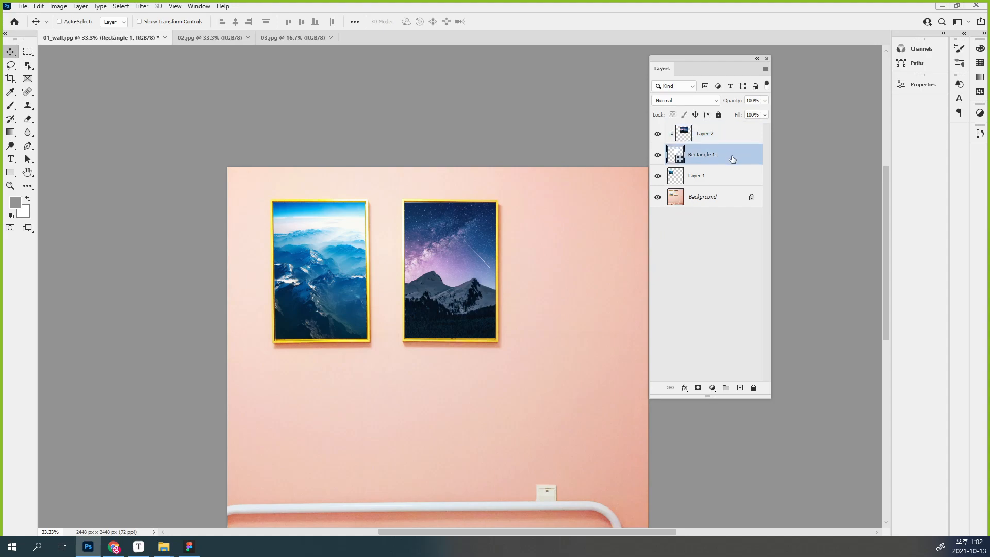
click(733, 139)
click(737, 159)
double_click(700, 155)
click(766, 70)
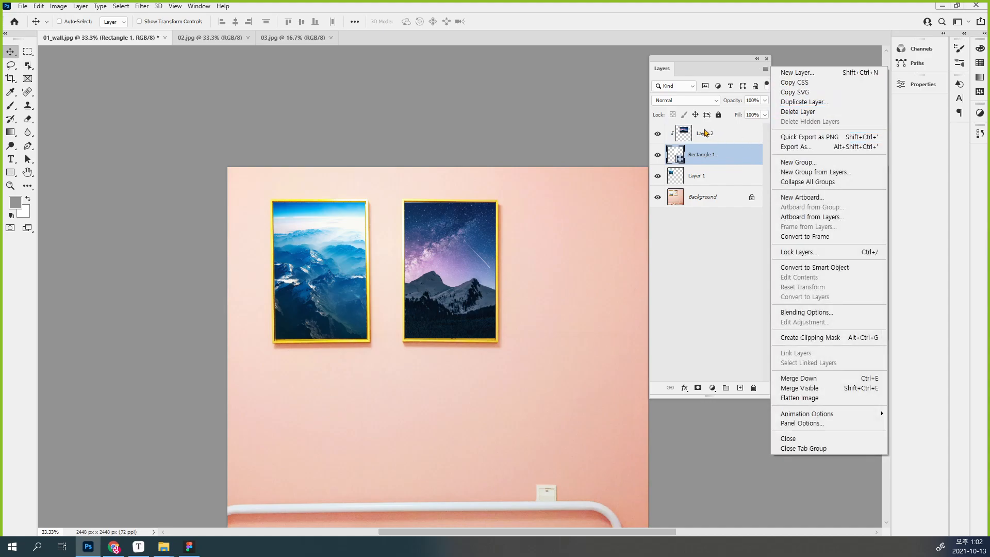
click(791, 148)
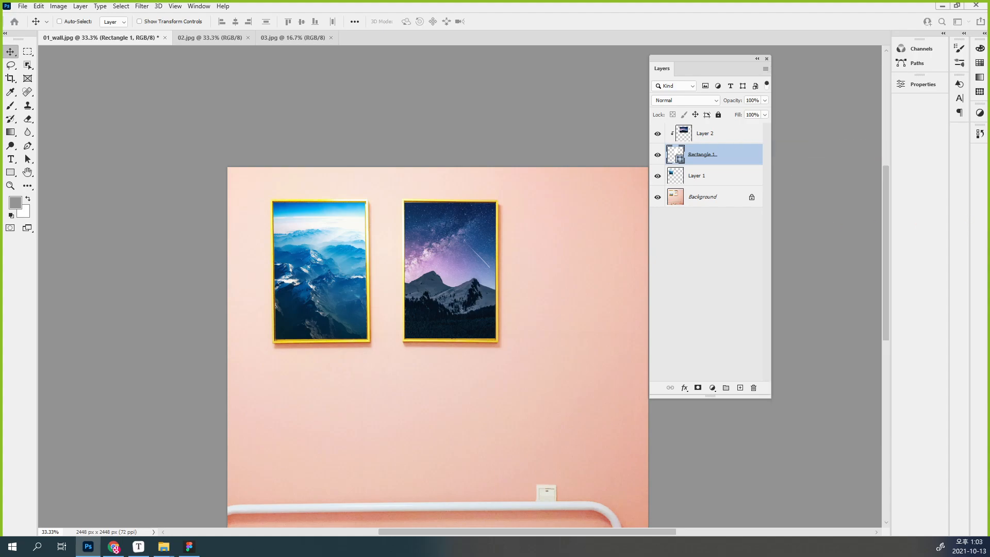
click(767, 71)
click(818, 138)
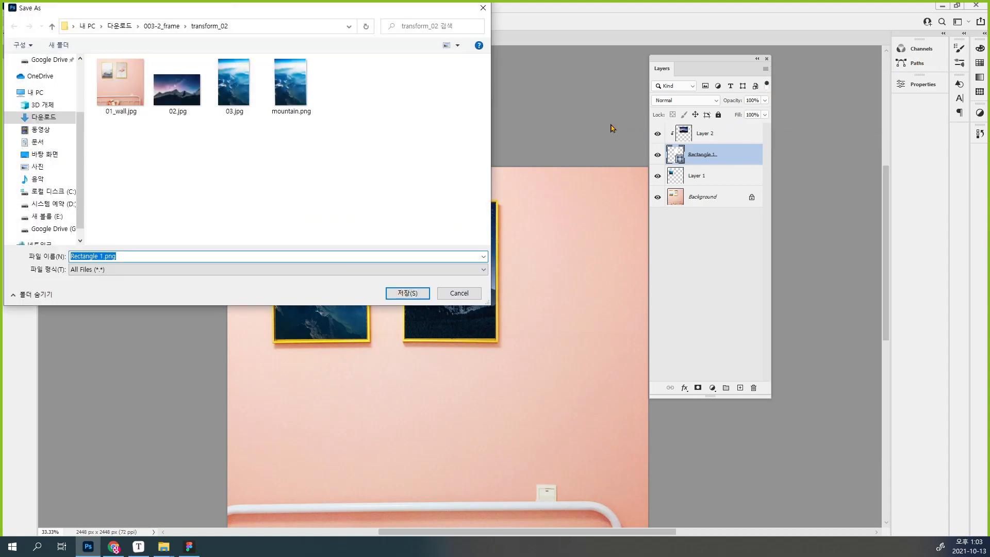
click(412, 293)
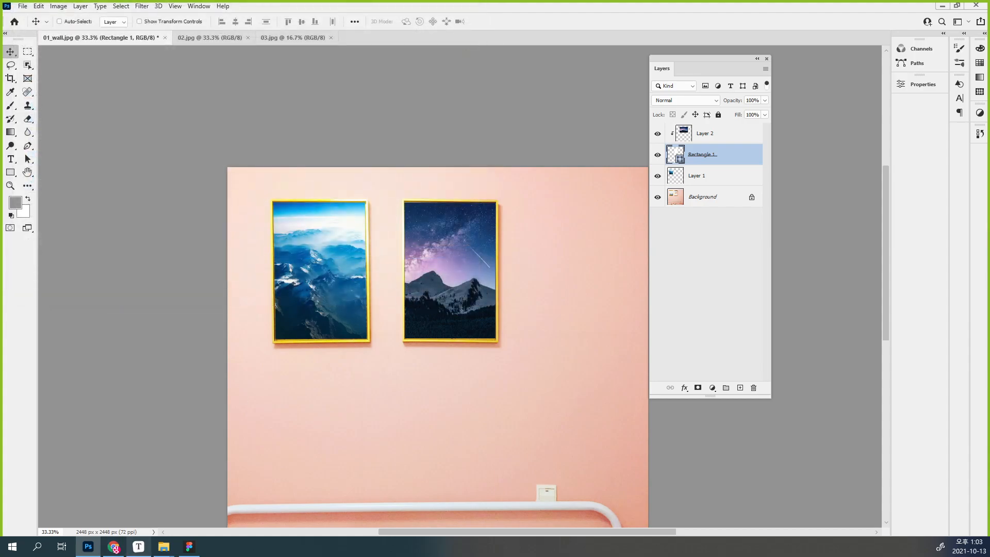
Switch to the transform_02 folder in File Explorer and examine the exported Rectangle 1.png as a medium-size thumbnail
mouse_move(164, 547)
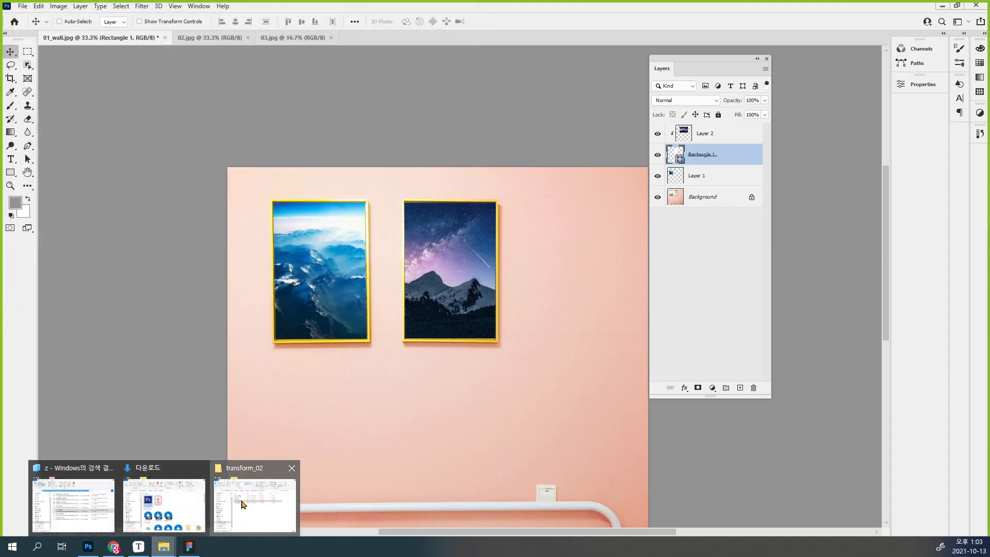
click(242, 504)
drag(712, 336, 544, 116)
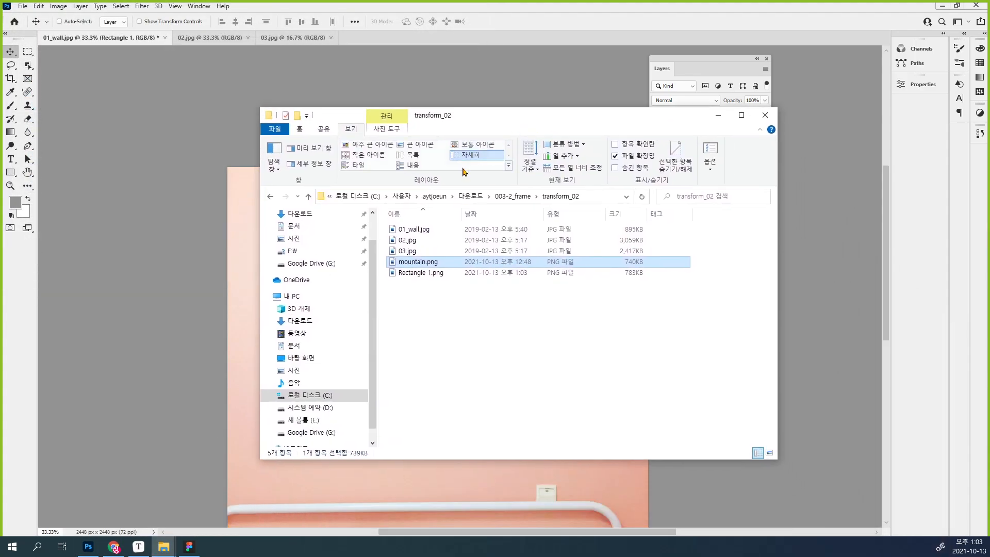
click(416, 274)
scroll(454, 308, up, 2)
scroll(476, 314, up, 1)
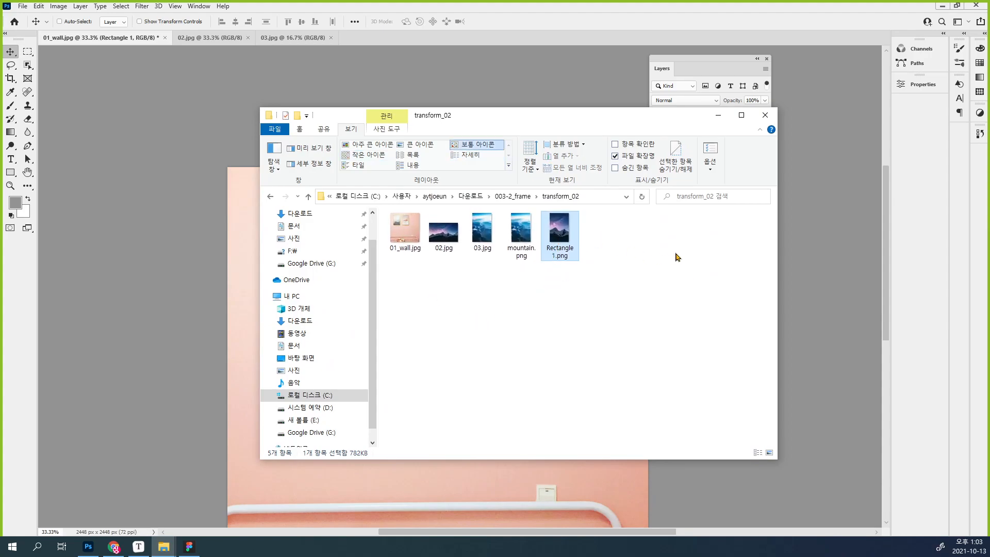
click(659, 19)
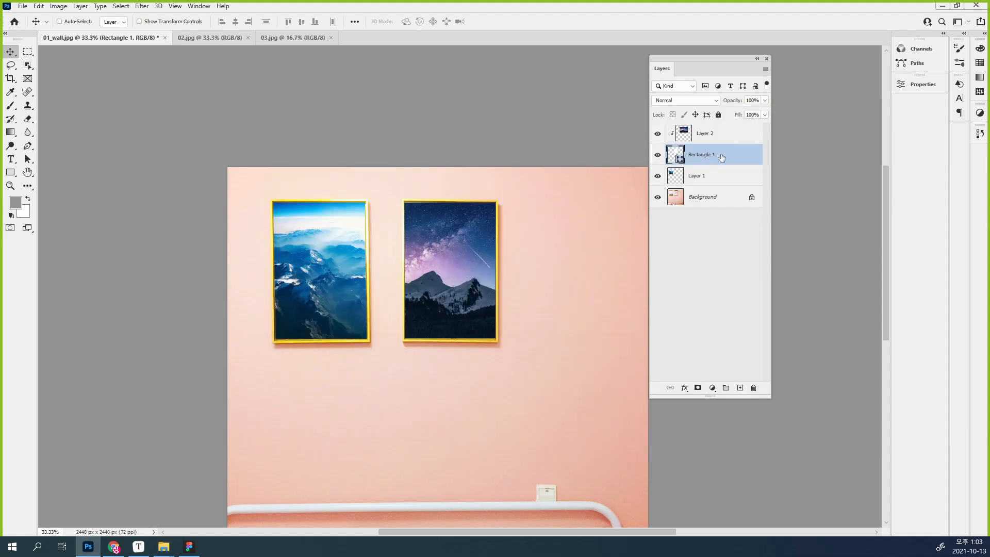
Rename the Rectangle 1 layer to "album" and the night-sky layer to "bg"
double_click(701, 155)
text(album)
key(Return)
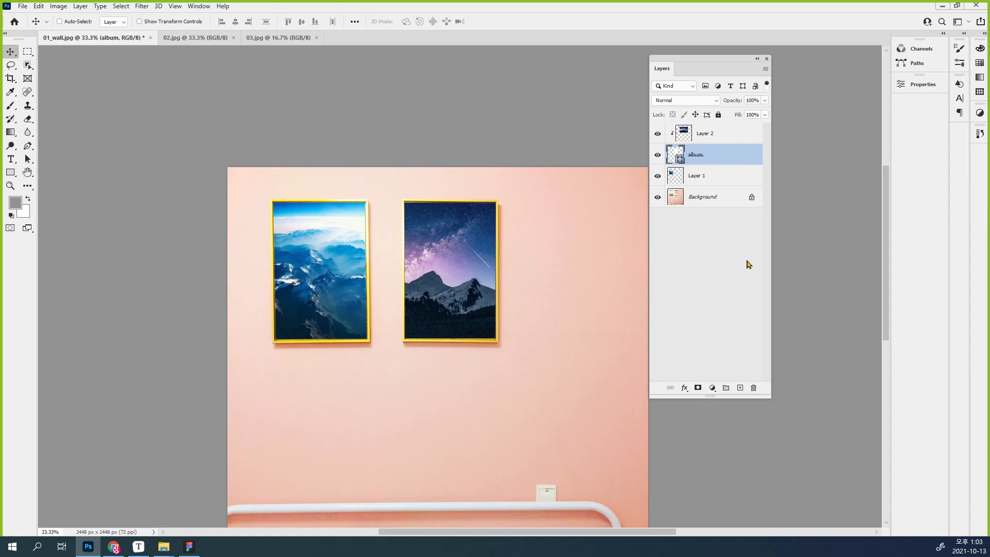
click(718, 137)
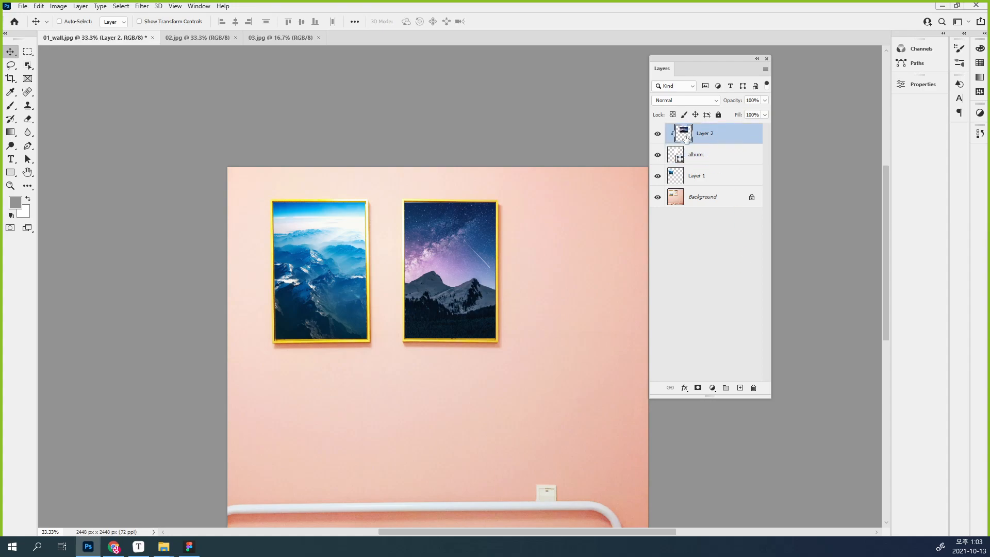
double_click(710, 135)
text(bg)
key(Return)
Try range-selecting bg with album and bg through Layer 1, clearing the layer selection after each attempt
shift+click(727, 158)
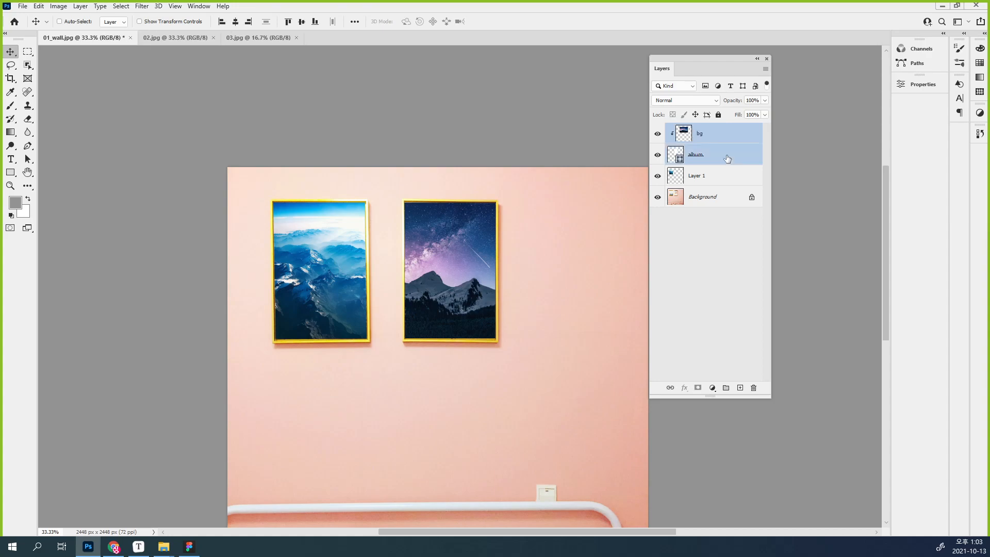
click(734, 256)
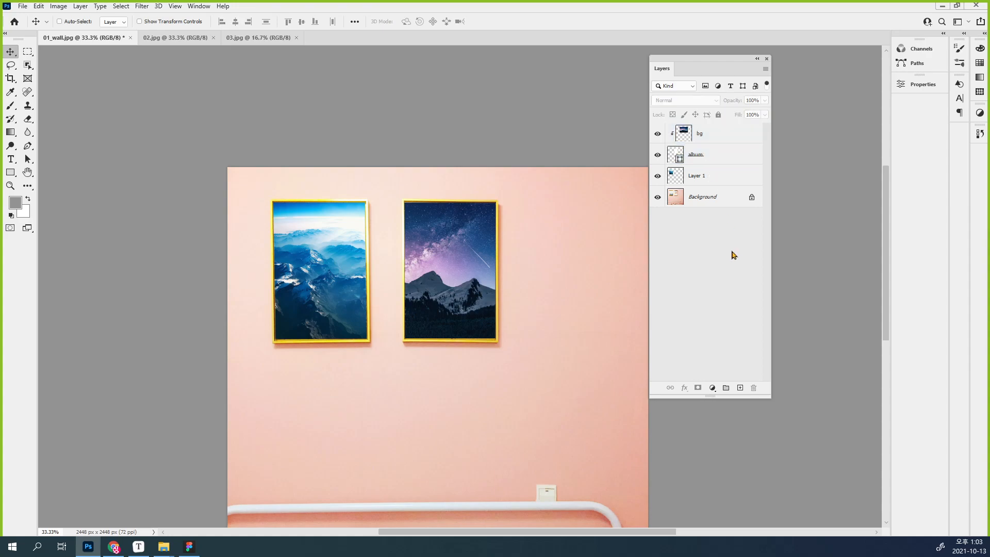
click(725, 157)
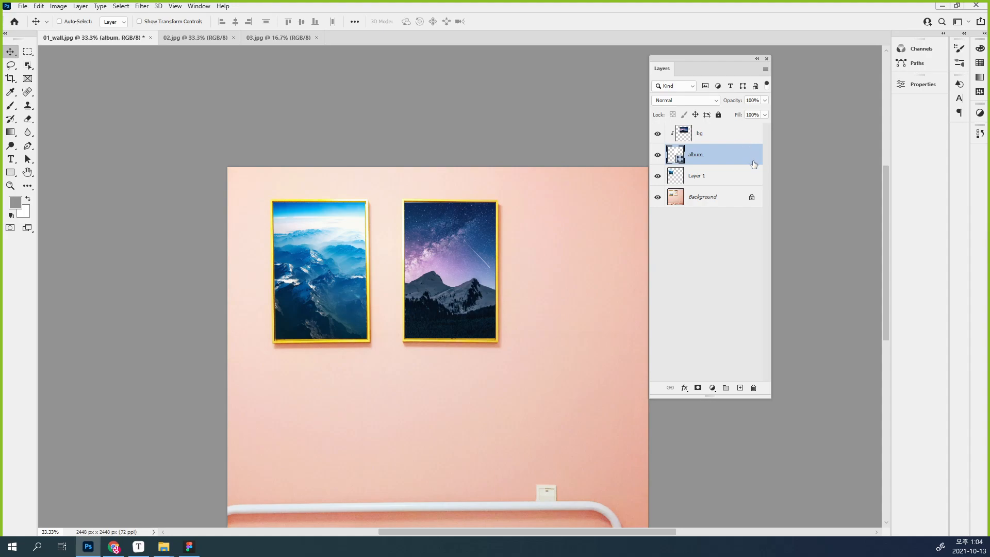
shift+click(744, 139)
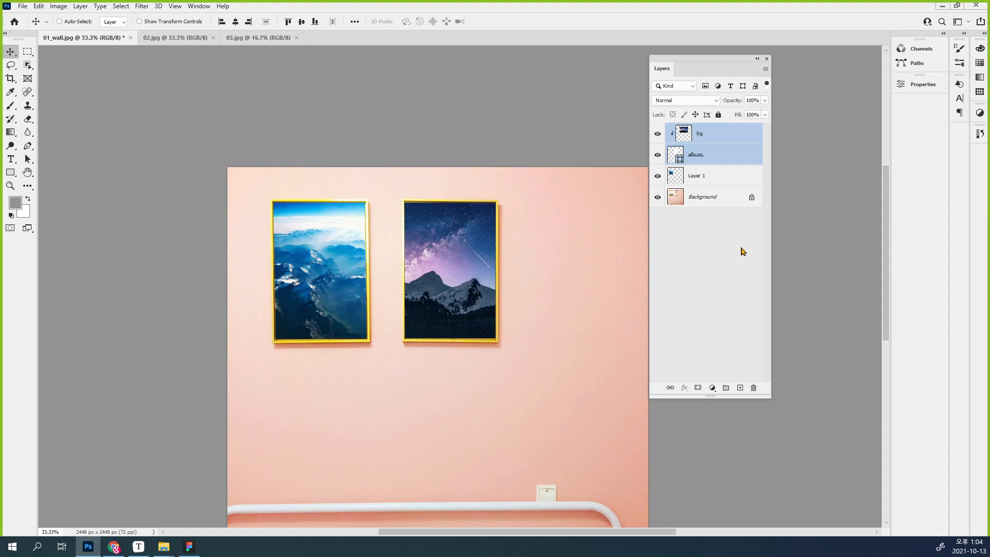
click(723, 276)
click(734, 176)
shift+click(734, 140)
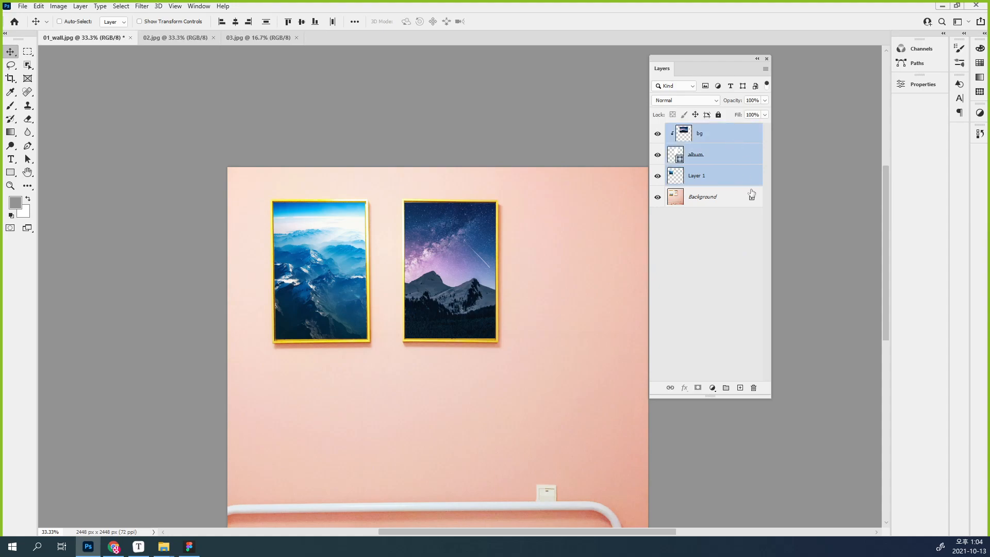
click(753, 259)
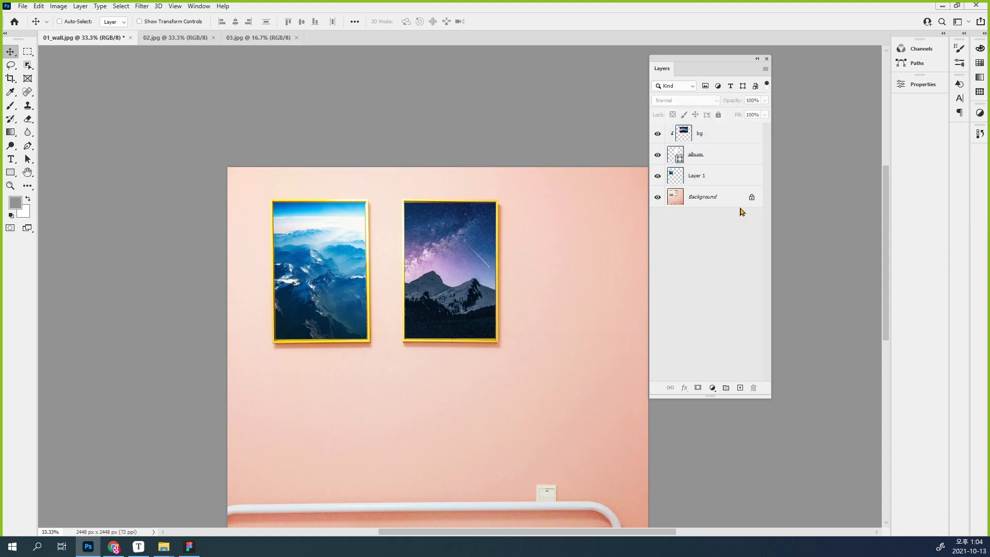
Select the album and bg layers, combine them into a group, and ungroup them again
click(731, 160)
shift+click(734, 139)
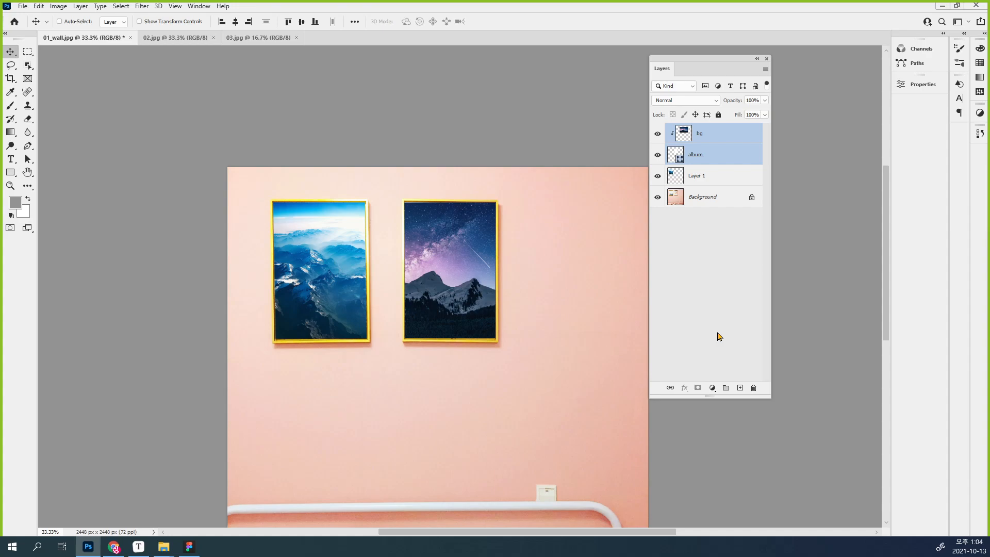
key(ctrl+g)
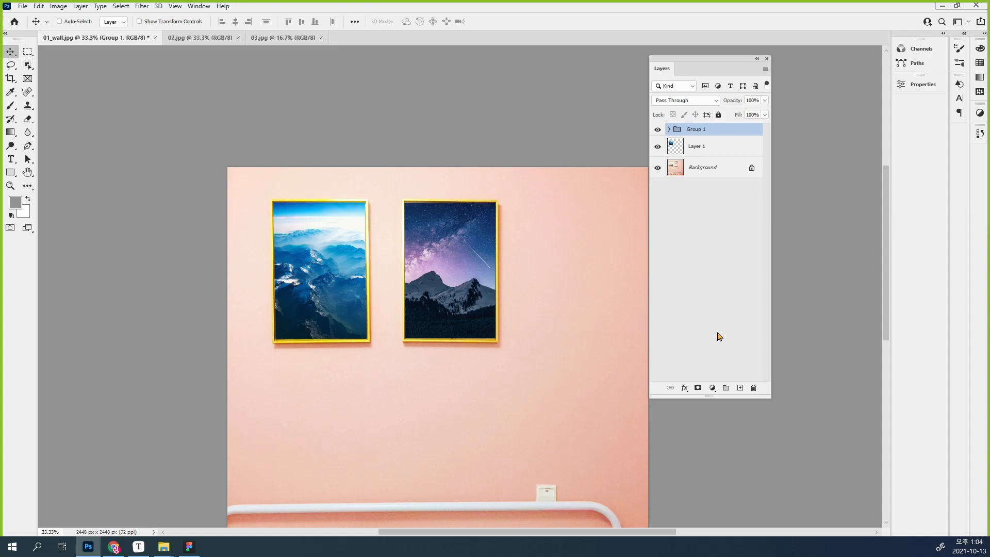
key(ctrl+shift+g)
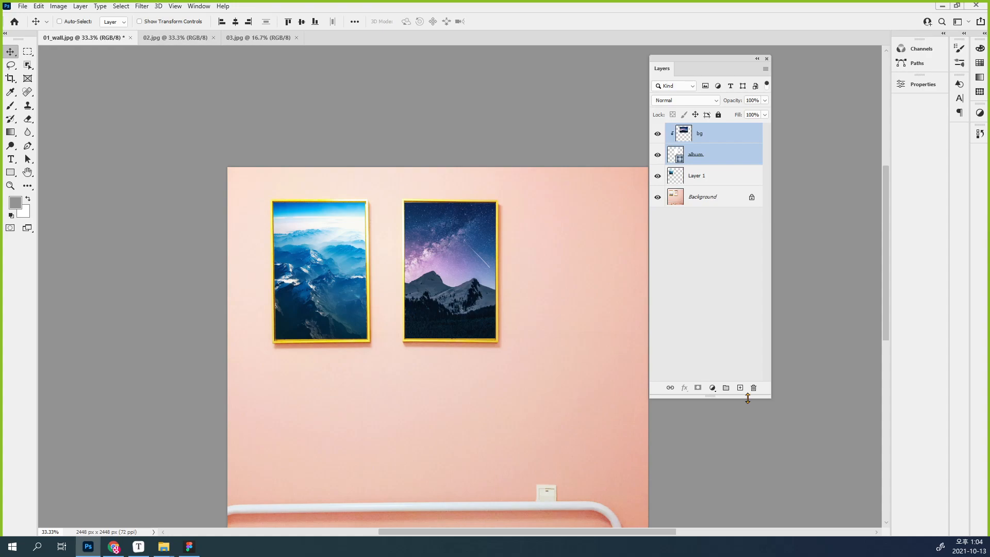
Group the selected bg and album layers in a shortened Layers panel and nest that group inside another new group
drag(750, 396, 739, 279)
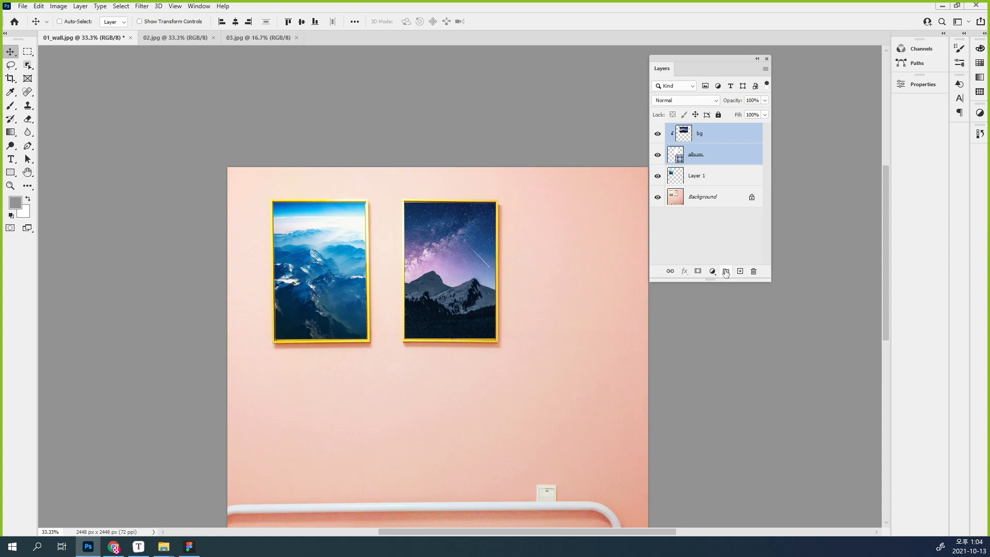
drag(726, 158, 729, 272)
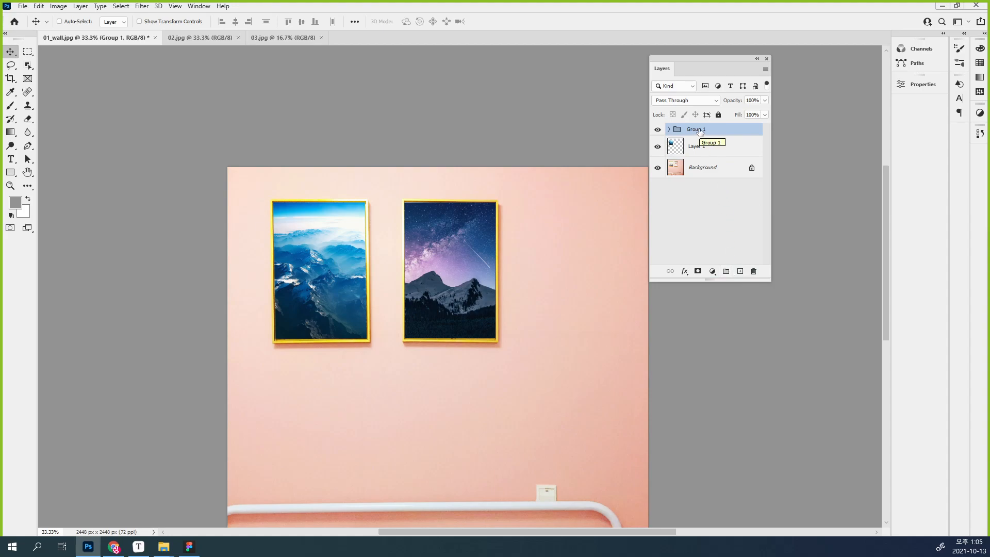
drag(700, 132, 726, 272)
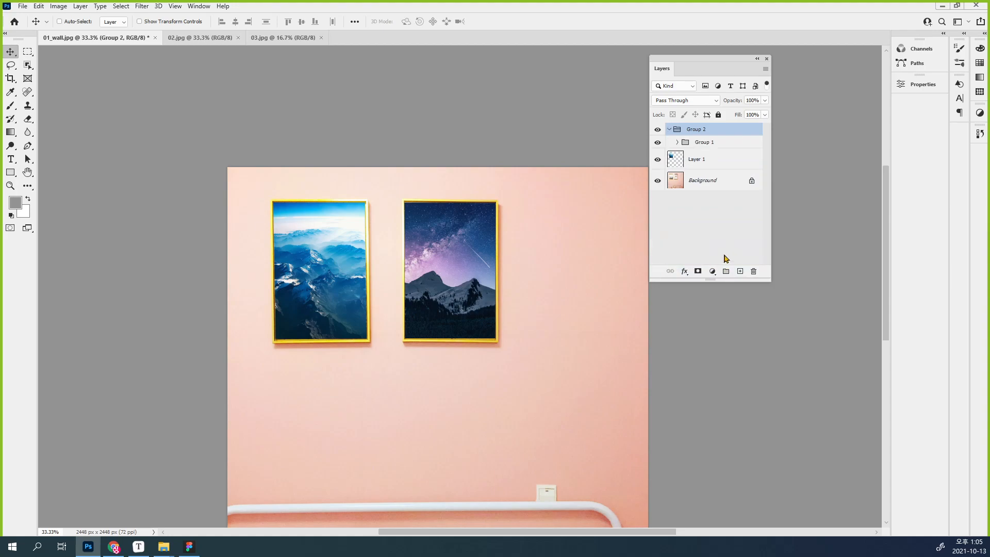
Ungroup the nested groups holding the bg and album layers, and combine the two layers into a single group again
drag(697, 130, 726, 271)
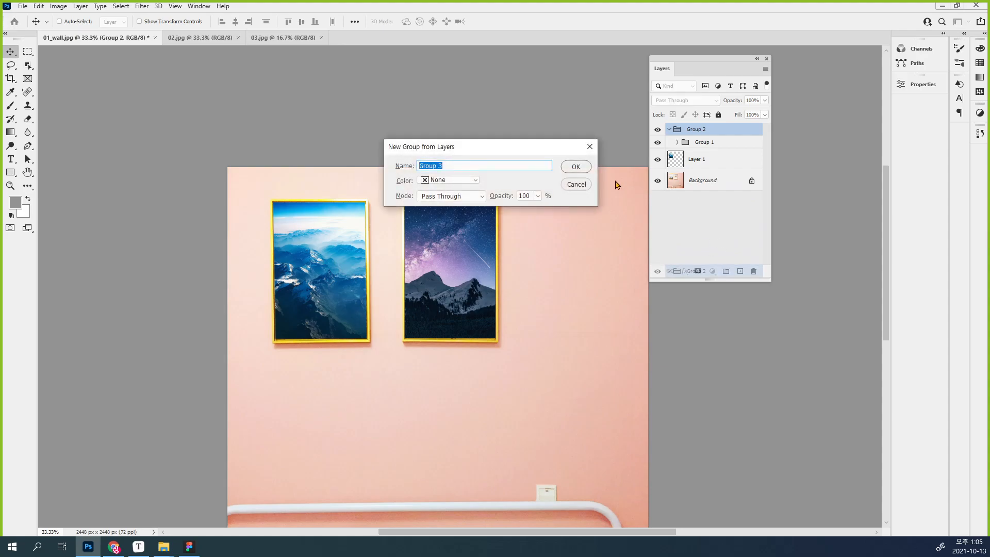
click(577, 184)
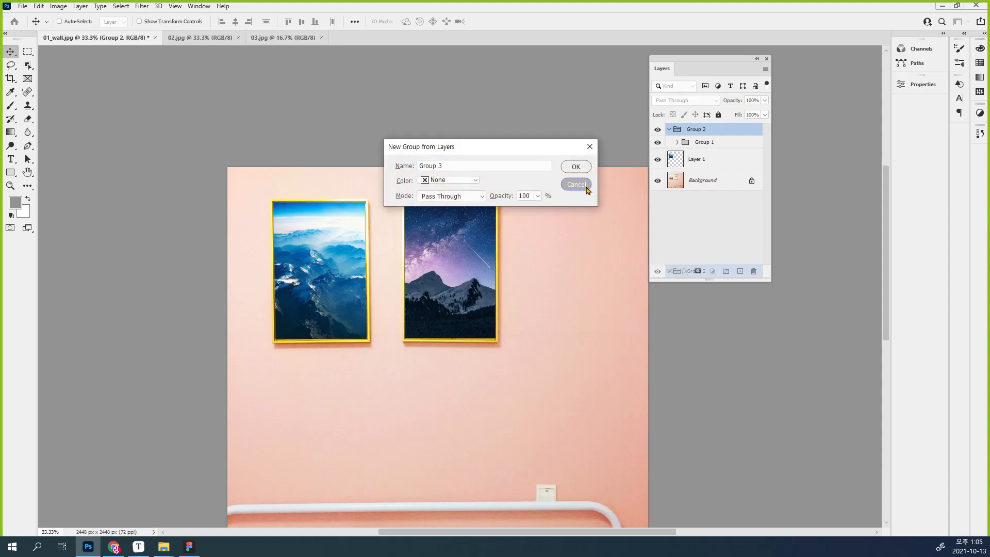
key(ctrl+plus)
key(ctrl+shift+g)
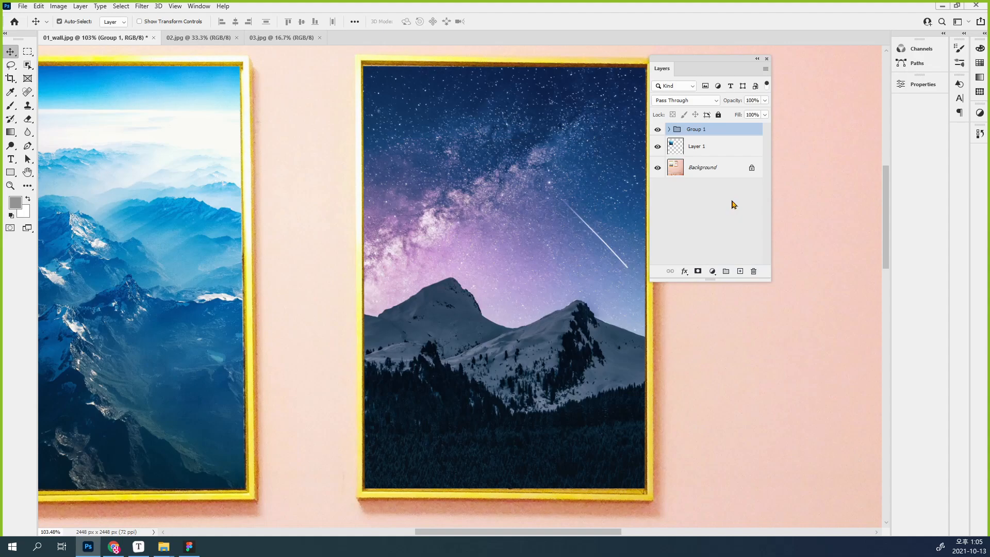
key(ctrl+shift+g)
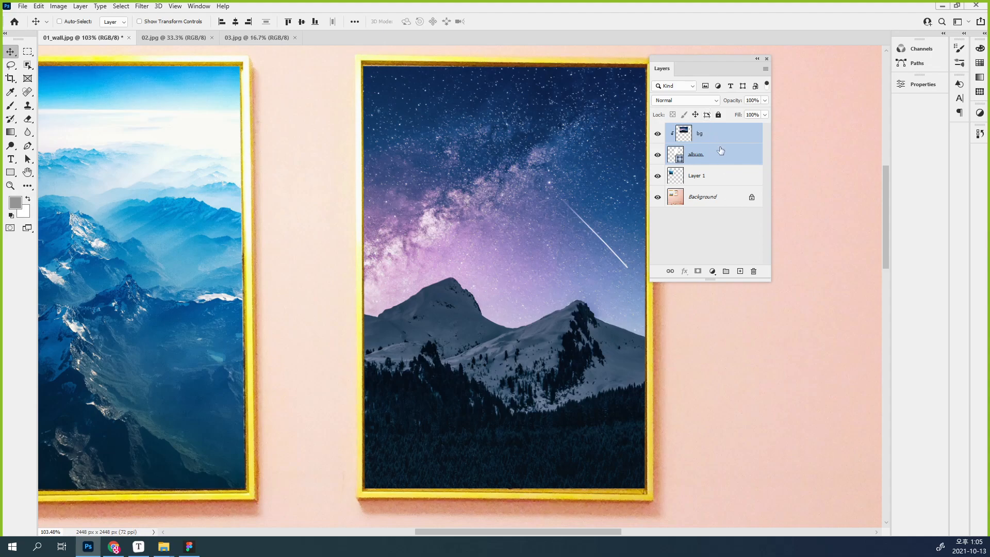
key(ctrl+g)
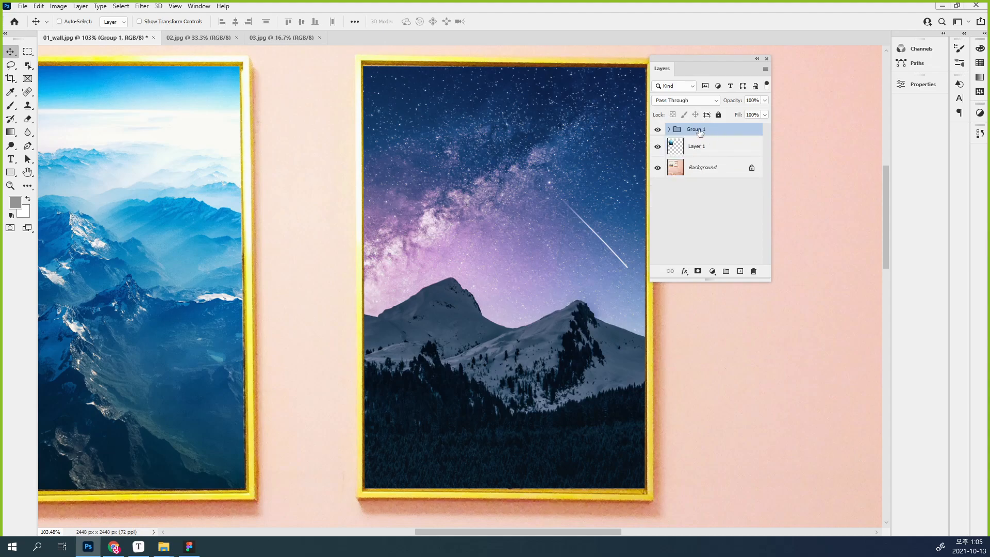
Duplicate Group 1 and delete the resulting copy
drag(709, 131, 731, 150)
click(731, 149)
click(729, 132)
key(ctrl+j)
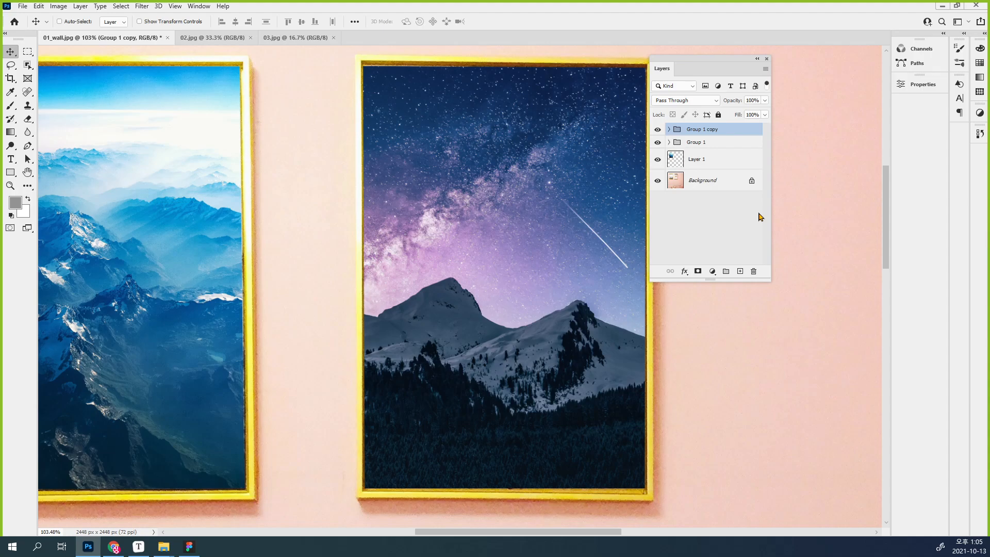
key(Delete)
Duplicate Group 1, place a further copy of the duplicate inside Group 1, and reselect Group 1 copy
drag(711, 132, 741, 271)
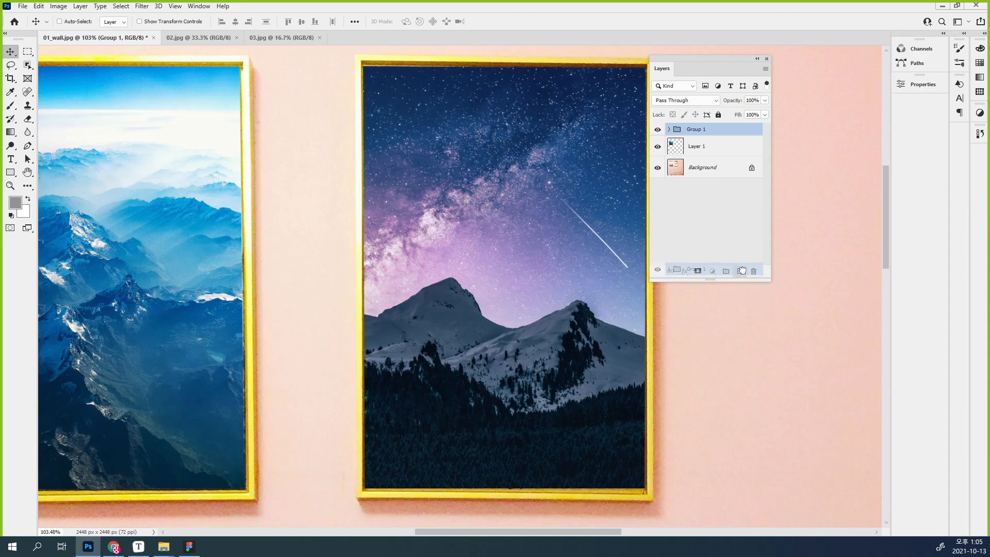
drag(741, 271, 741, 271)
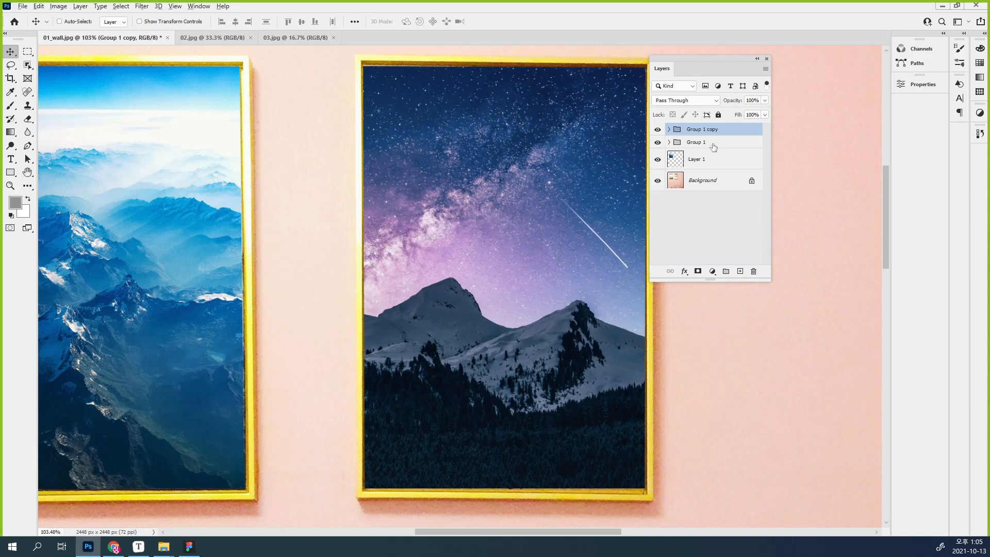
mouse_move(713, 132)
mouse_down()
mouse_move(725, 182)
mouse_move(723, 137)
mouse_up()
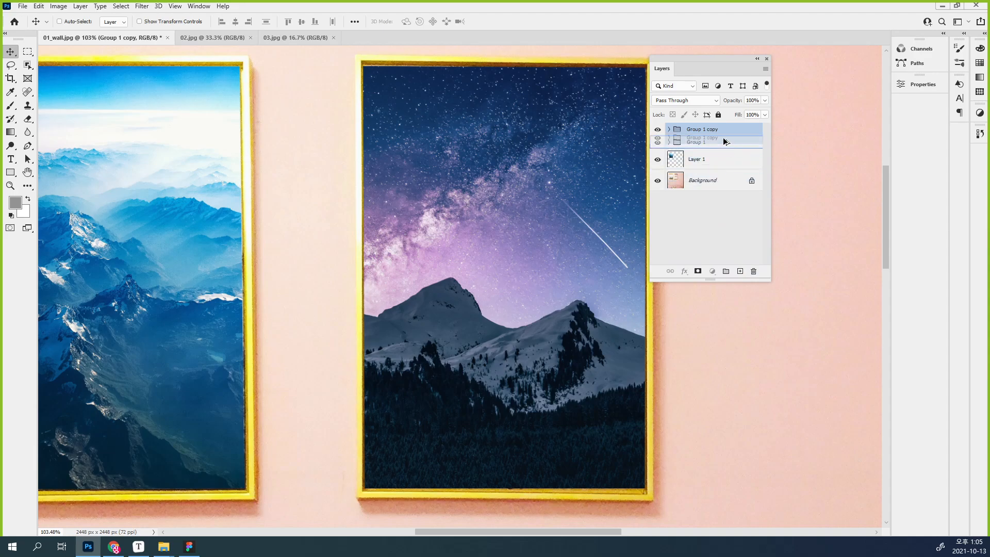
click(706, 142)
click(714, 133)
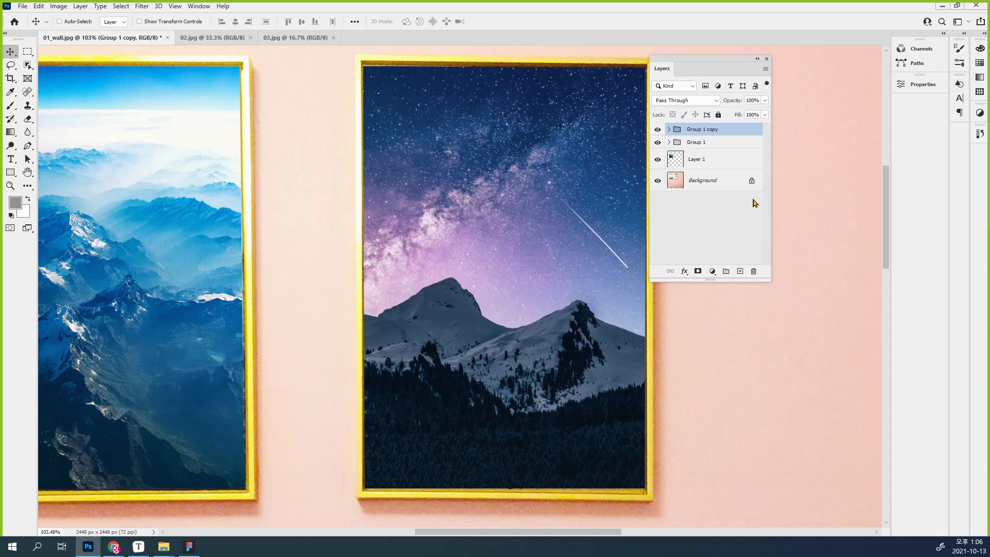
Try a rectangular marquee selection over the framed night-sky photo, clear it, and return to the Move tool
click(26, 53)
drag(374, 127, 575, 294)
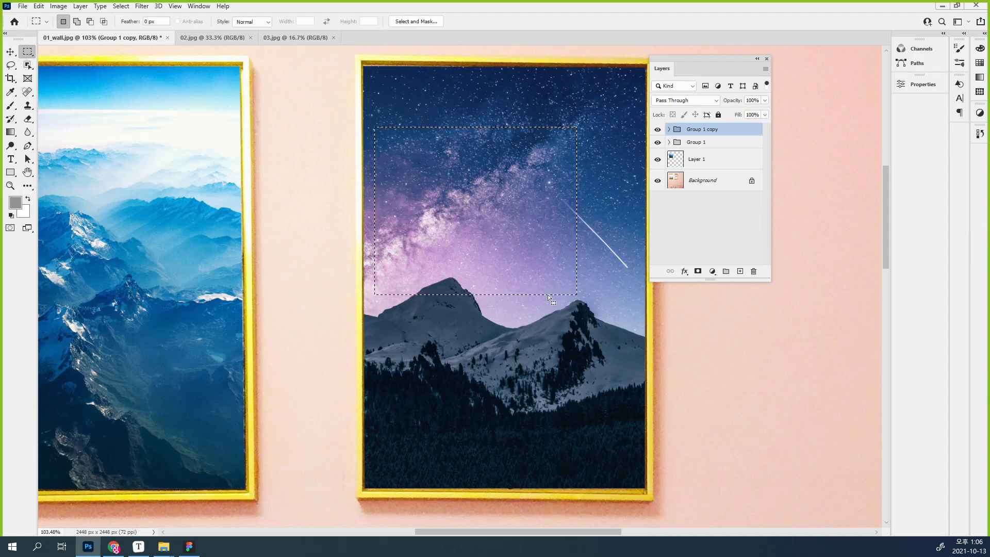
key(ctrl+d)
click(9, 51)
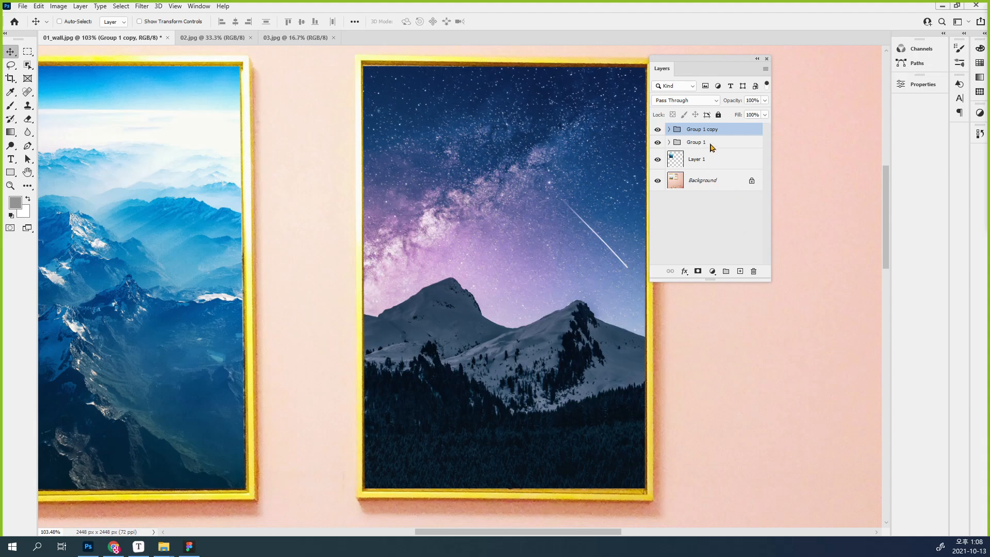
Hide Group 1 and expand Group 1 copy, selecting its bg and album layers one at a time
drag(699, 59, 720, 70)
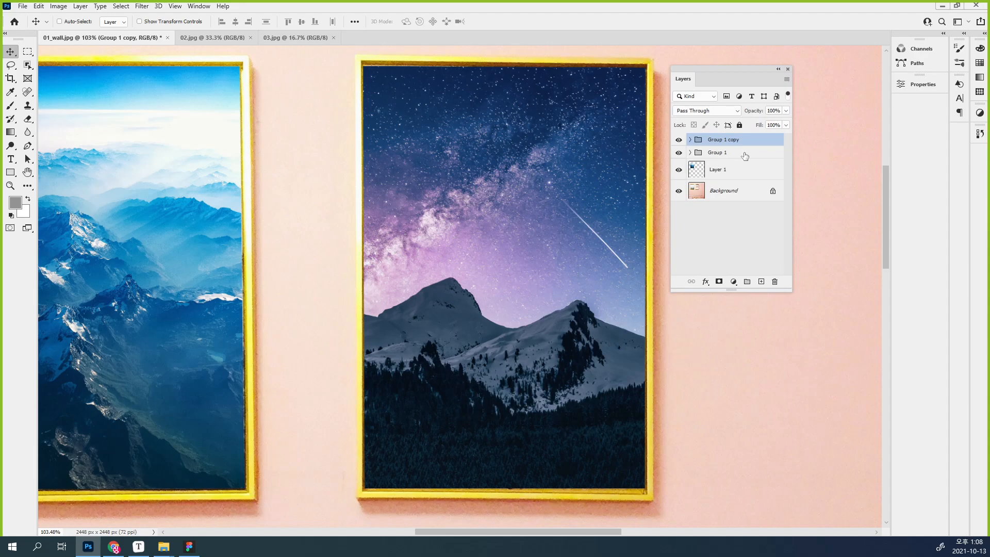
click(679, 154)
click(690, 140)
click(743, 163)
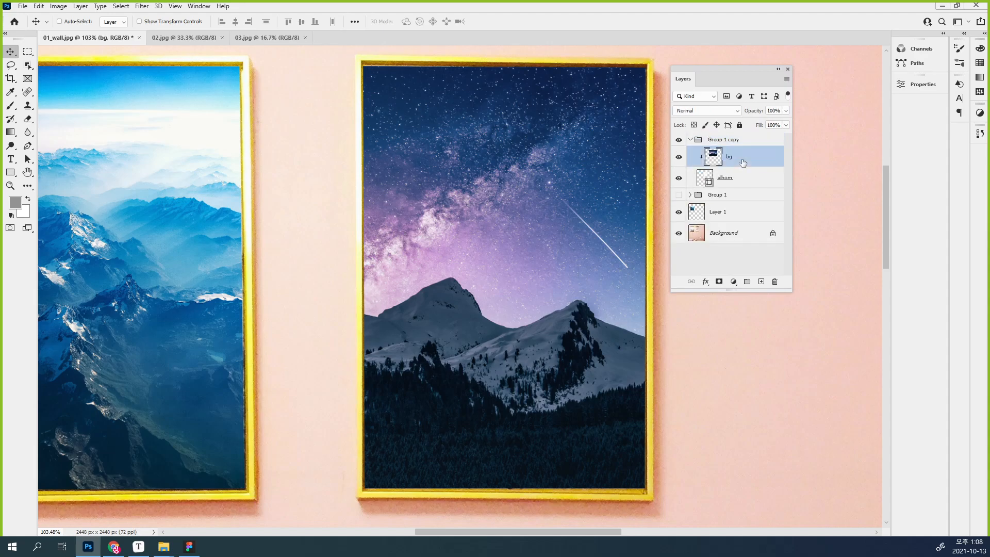
click(746, 179)
click(749, 164)
click(709, 179)
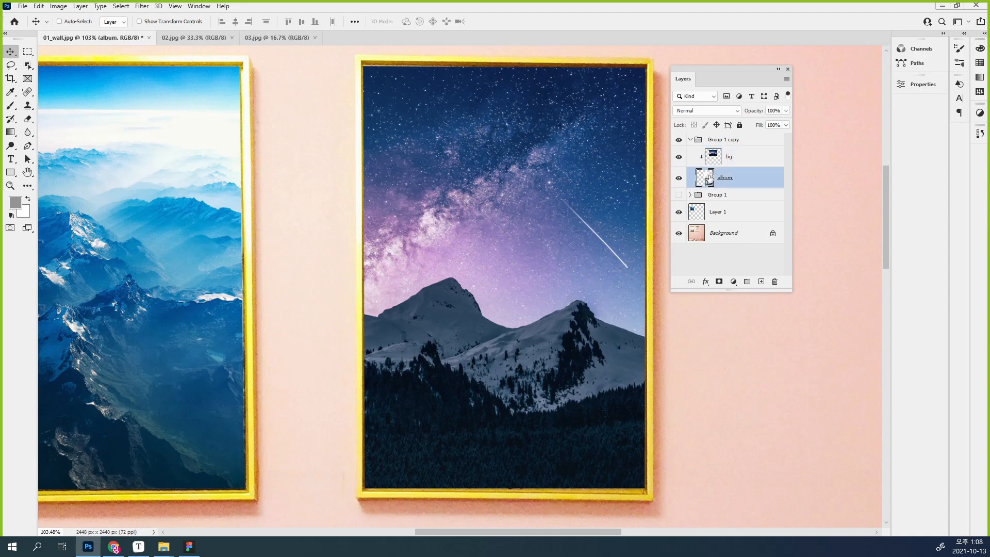
click(714, 160)
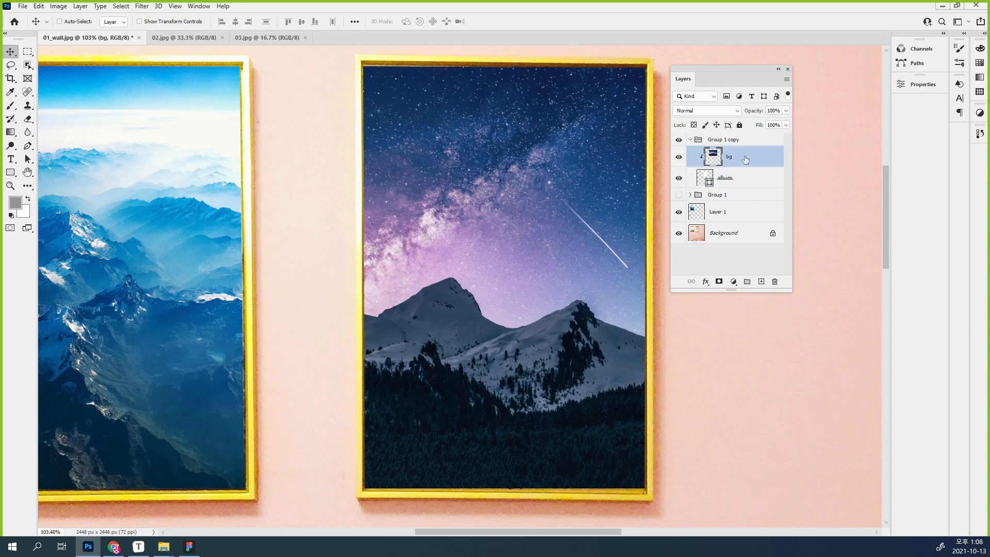
Release the bg layer's clipping mask inside Group 1 copy and clip bg to the album layer again
right_click(752, 155)
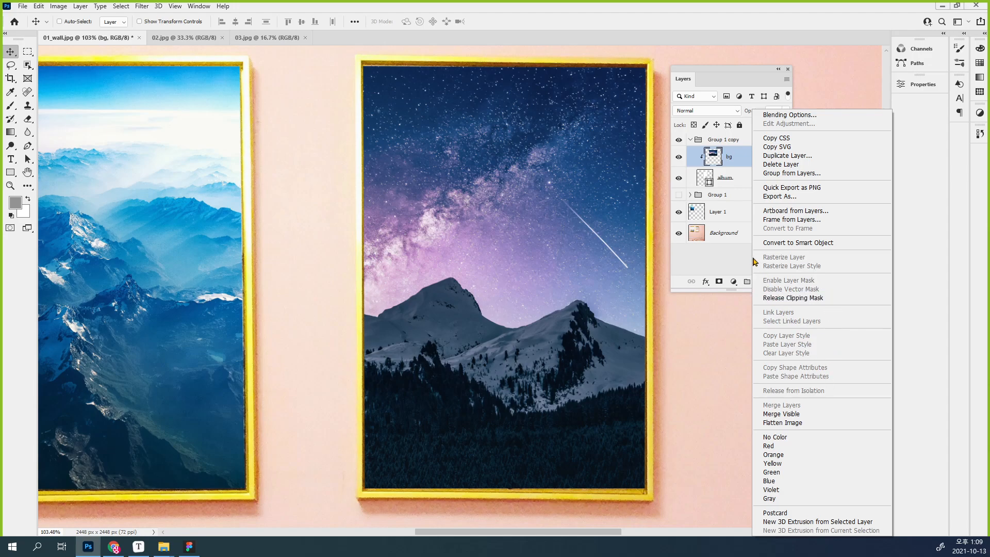
click(715, 204)
right_click(716, 159)
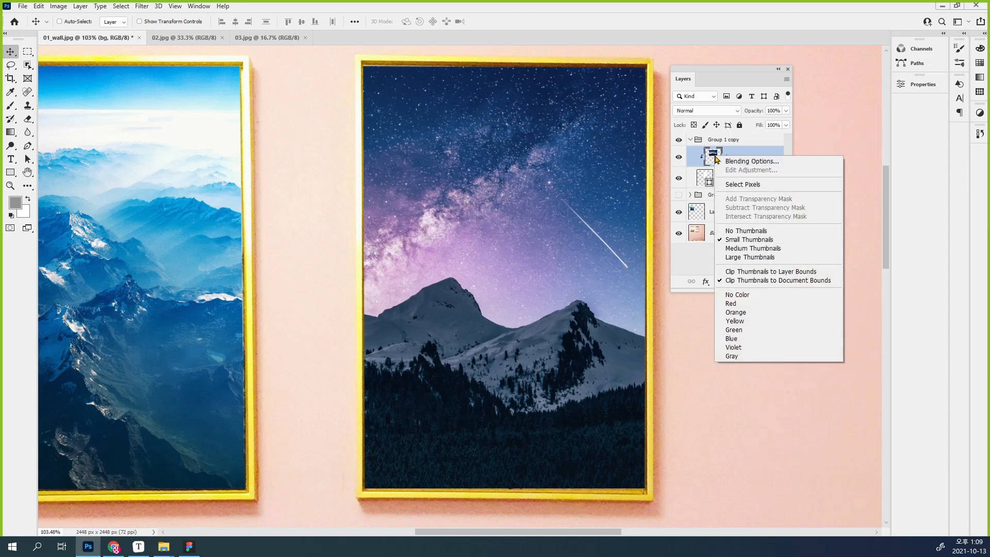
click(743, 157)
right_click(743, 157)
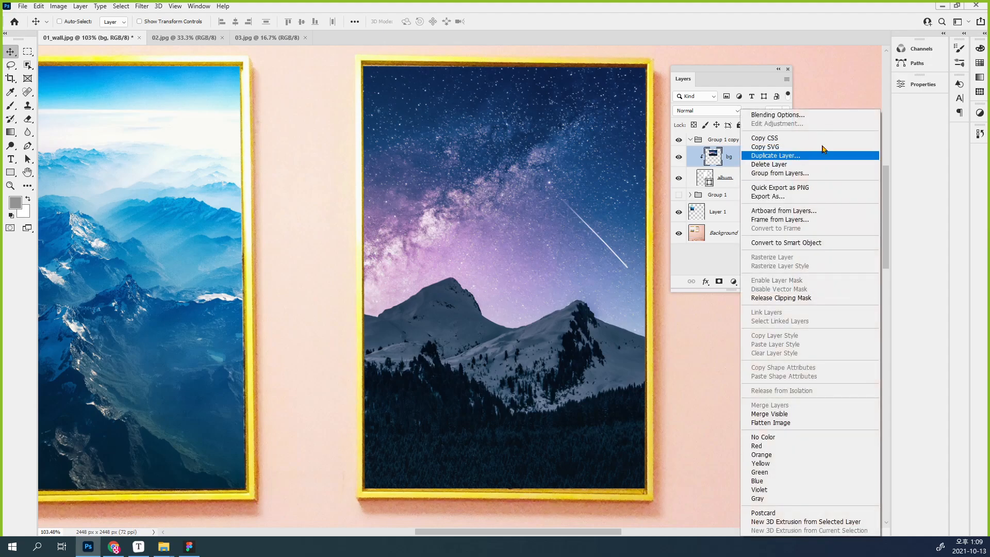
click(787, 80)
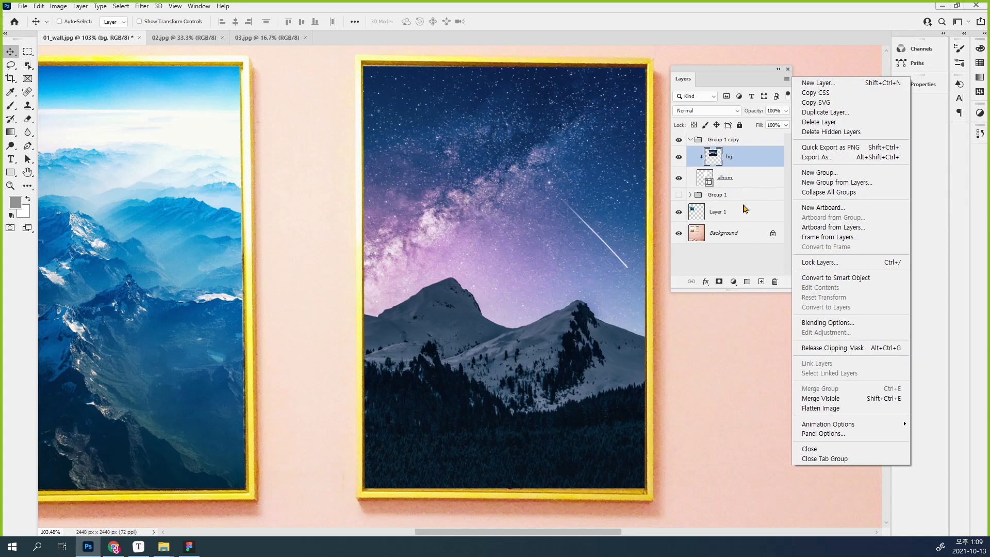
click(876, 350)
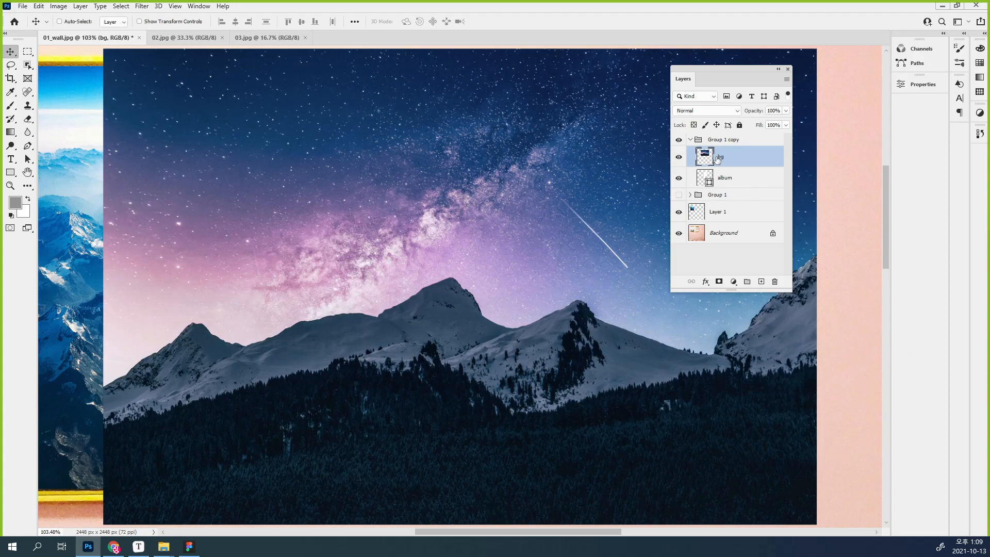
click(786, 79)
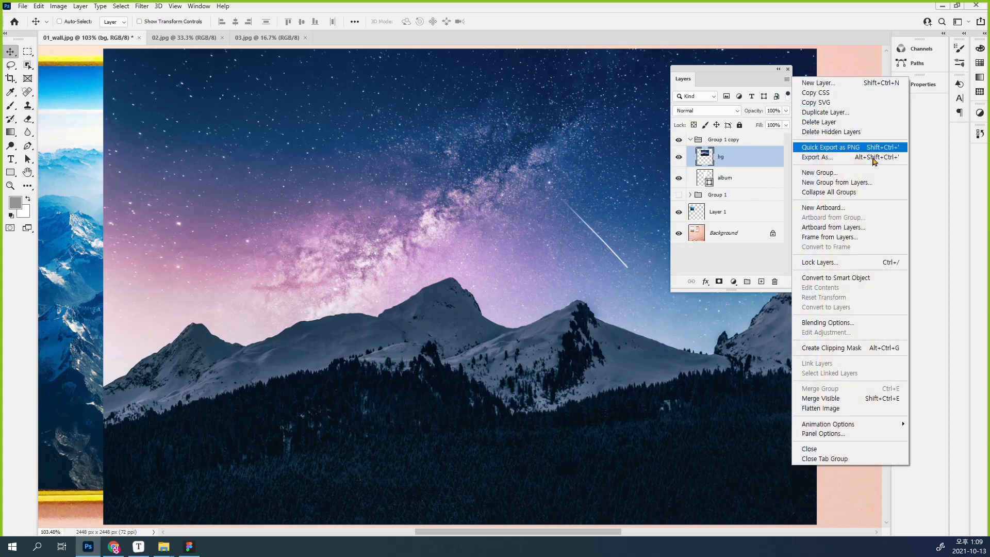
click(893, 351)
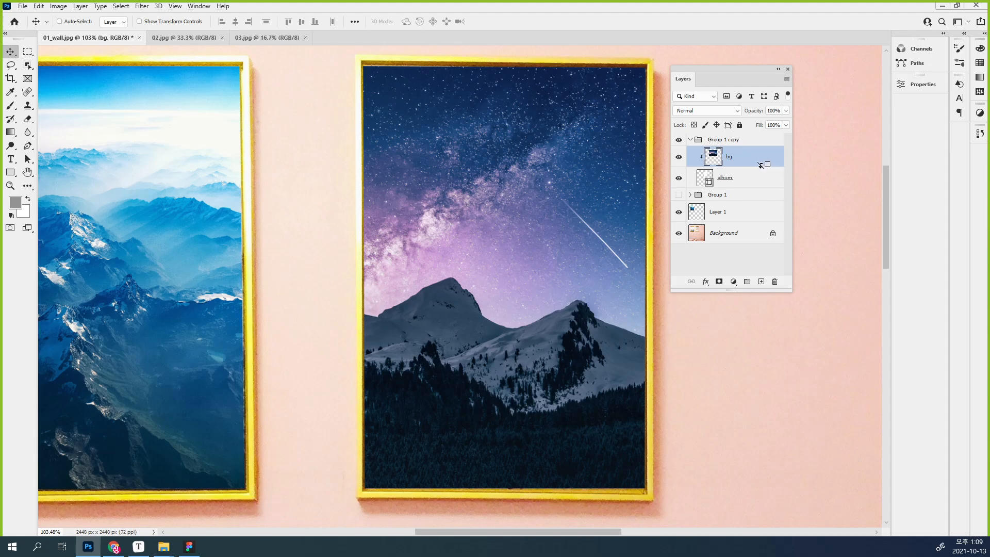
Collapse Group 1 copy and merge its bg and album layers into a single layer with Merge Group
click(748, 142)
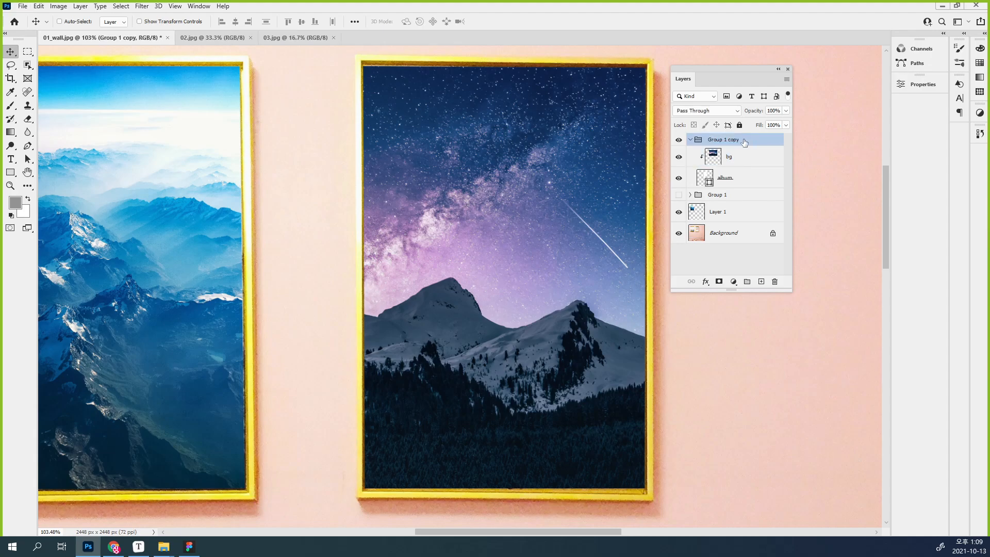
click(691, 140)
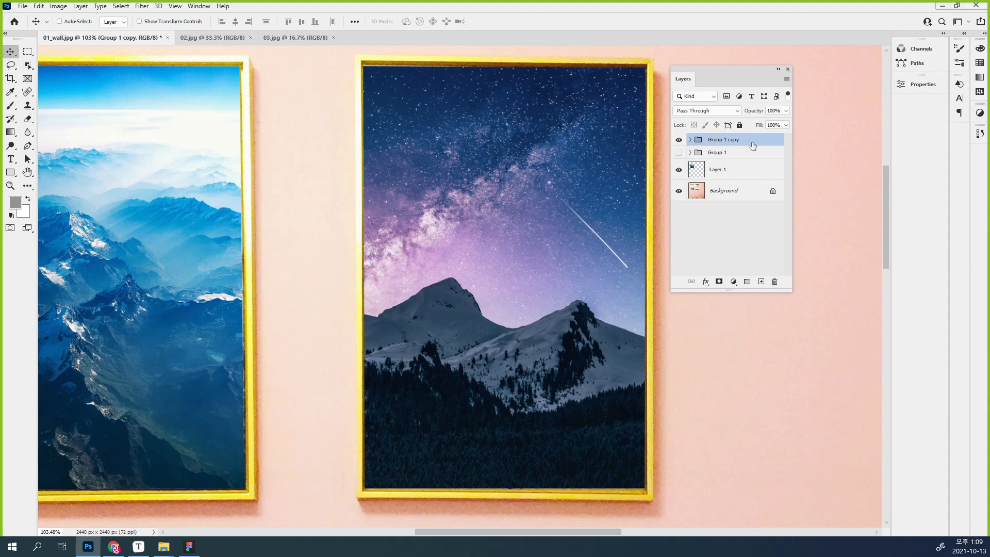
click(787, 80)
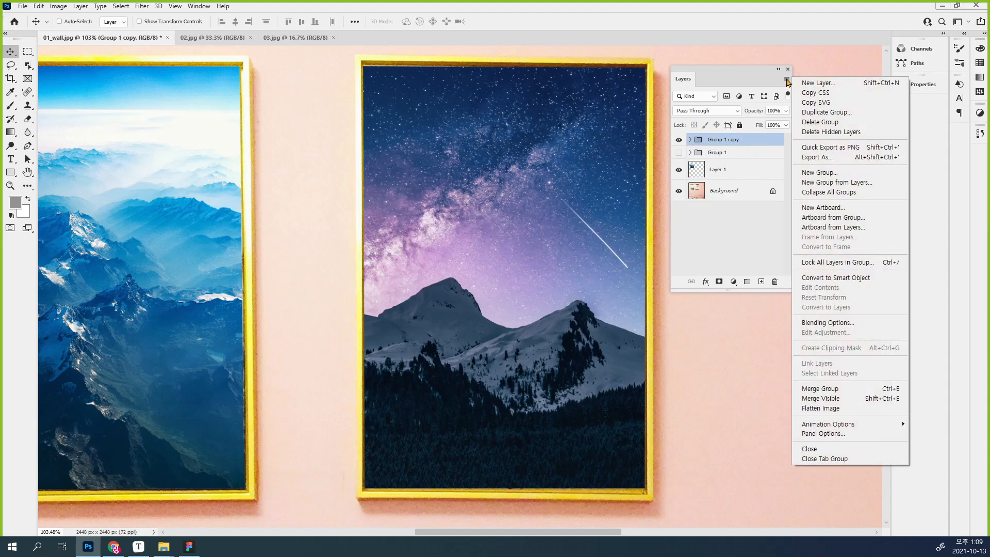
click(691, 140)
click(691, 140)
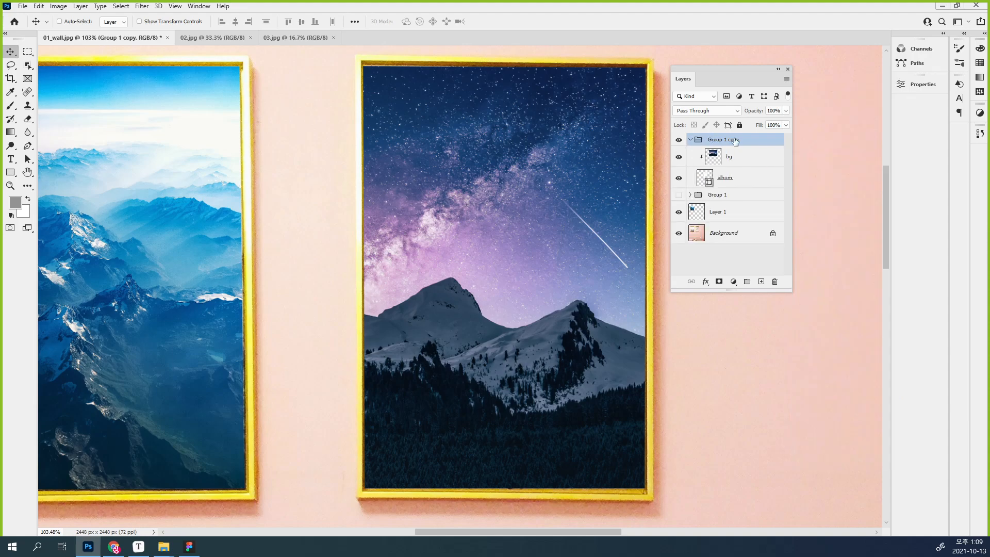
click(747, 157)
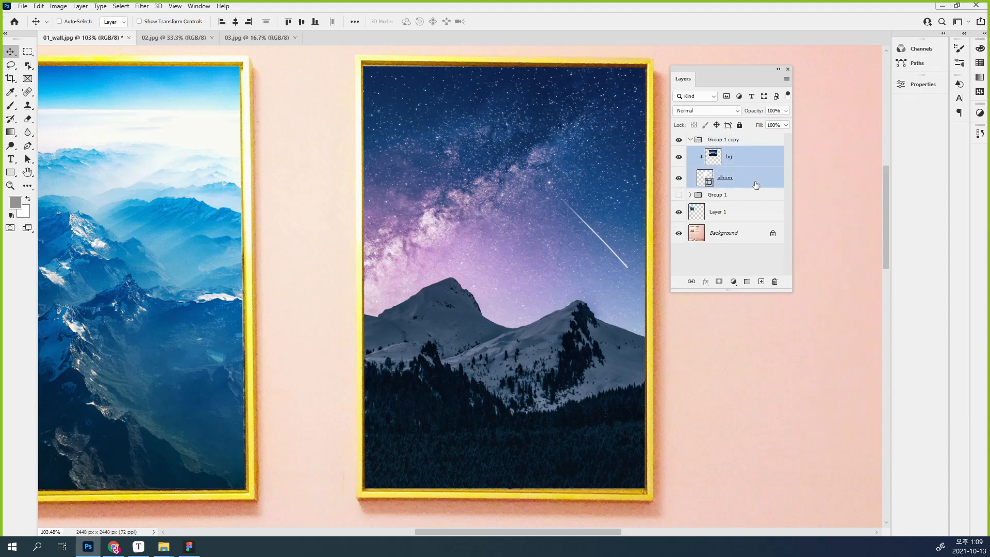
click(727, 141)
click(691, 139)
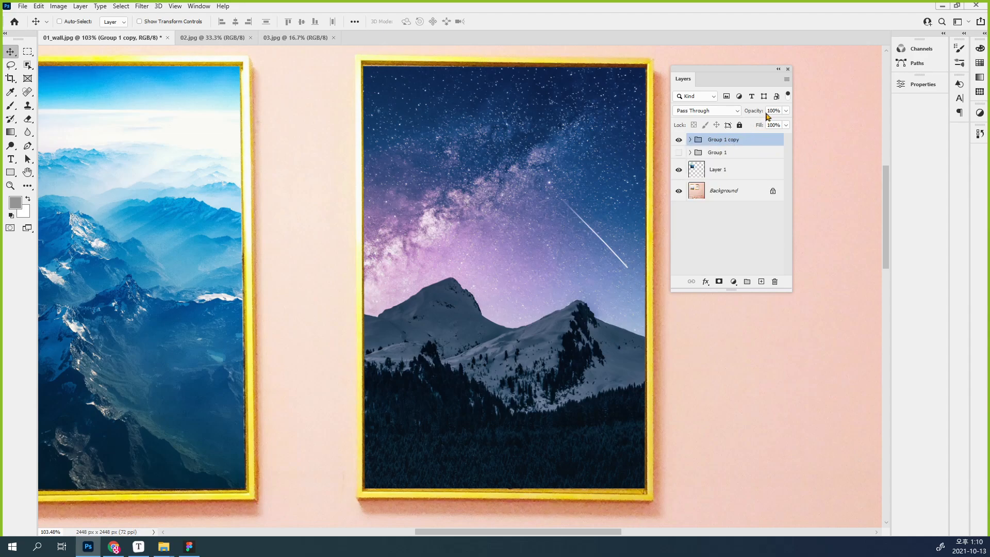
click(786, 79)
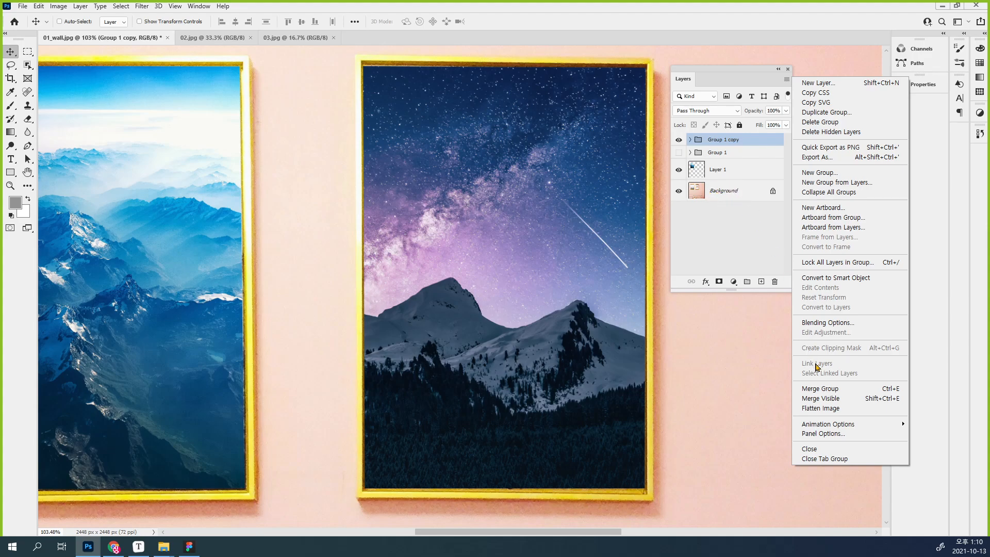
click(846, 397)
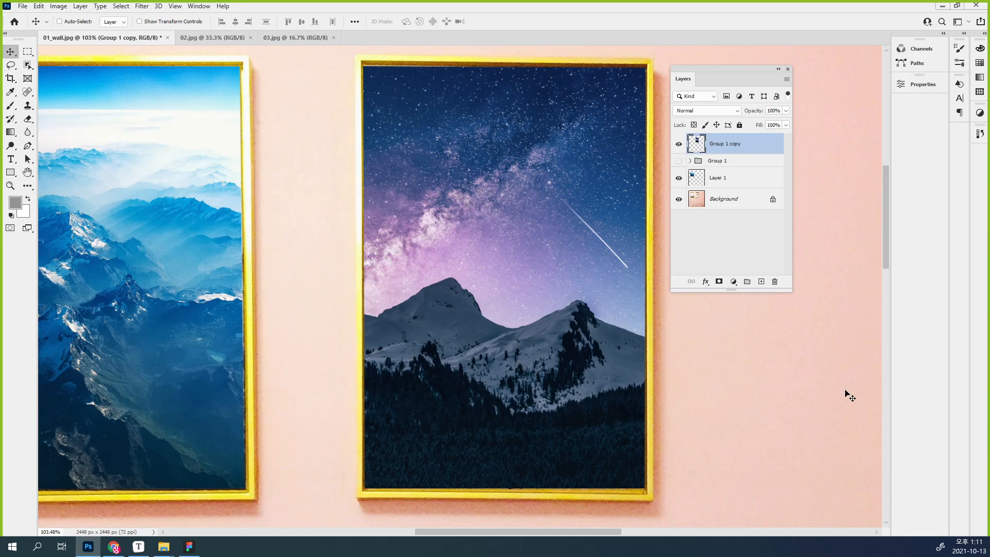
Hide the merged Group 1 copy layer, make Group 1 visible, and expand it
double_click(723, 151)
click(752, 260)
click(703, 147)
click(678, 144)
click(679, 161)
click(679, 161)
click(691, 161)
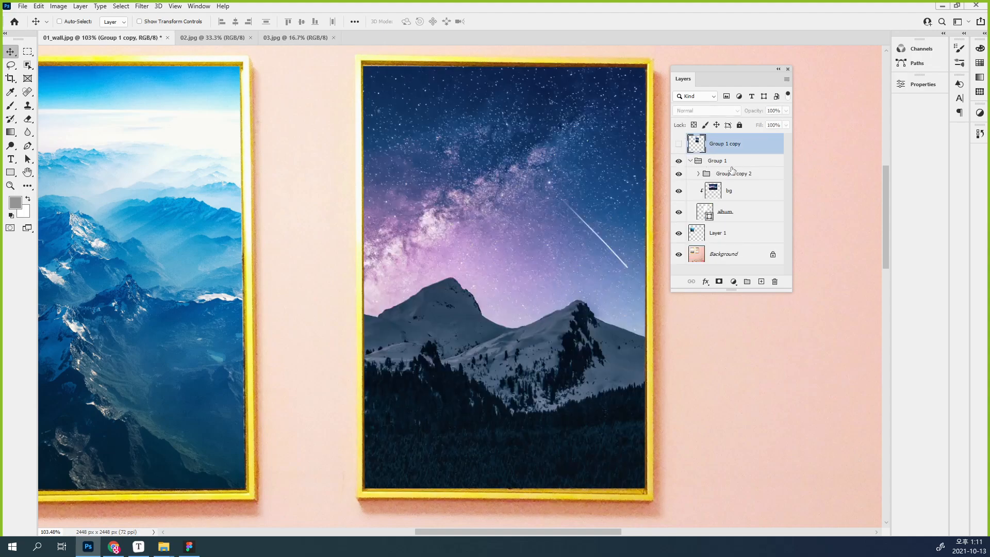
Delete the nested Group 1 copy 2 and reposition the bg night-sky photo slightly within its frame
click(737, 196)
drag(536, 255, 544, 281)
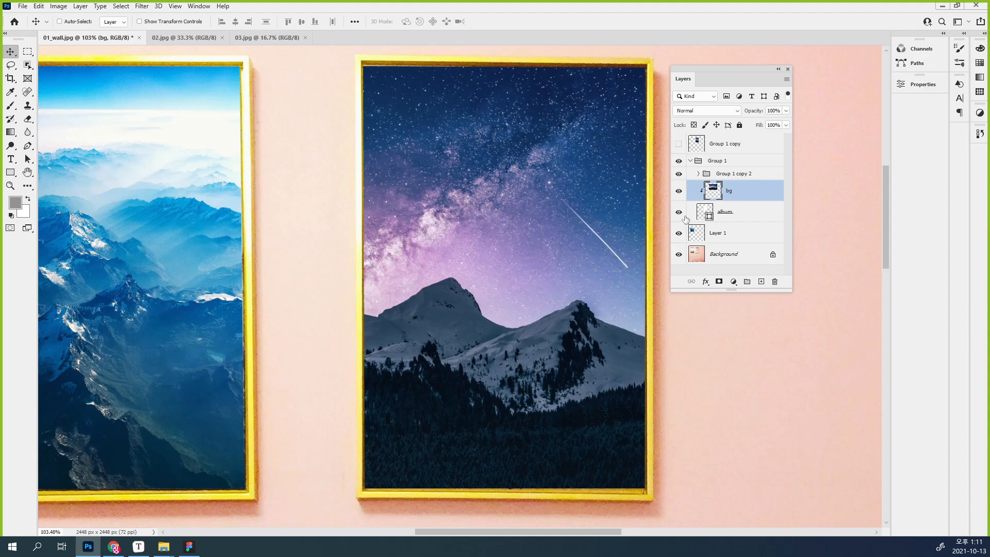
click(732, 173)
key(Delete)
mouse_move(516, 281)
mouse_down()
mouse_move(494, 286)
mouse_move(545, 288)
mouse_move(517, 290)
mouse_move(532, 290)
mouse_up()
click(681, 268)
scroll(587, 317, down, 5)
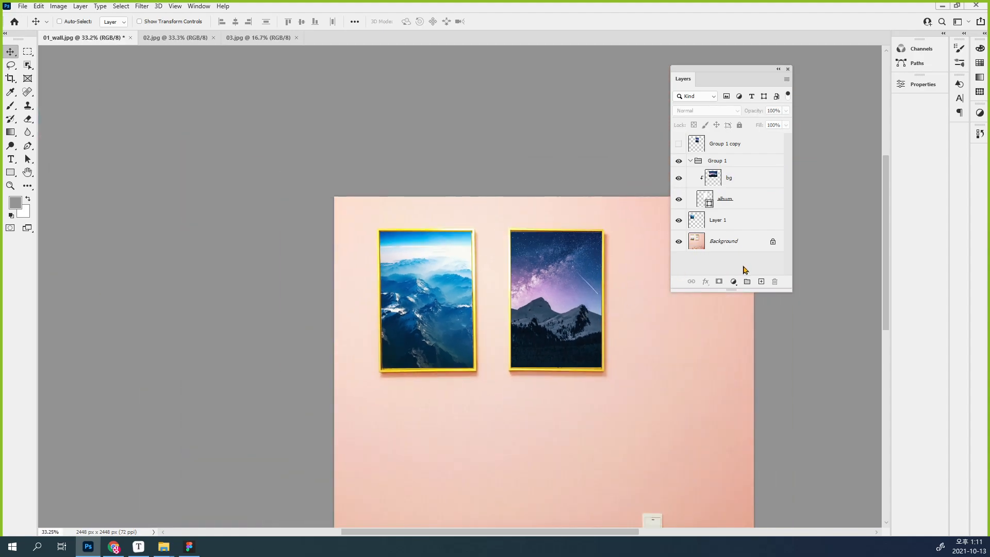
Collapse Group 1 and leave it selected in place of Layer 1 and the hidden merged copy
click(728, 164)
click(691, 161)
click(729, 178)
click(735, 162)
click(733, 149)
click(723, 163)
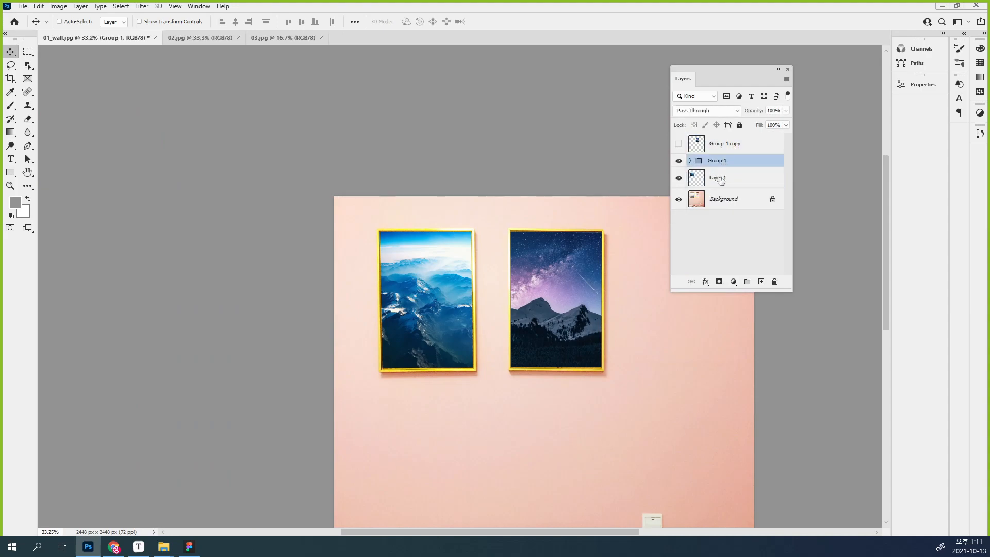
Mark Layer 1 with the Blue color label and leave no layer selected
click(723, 179)
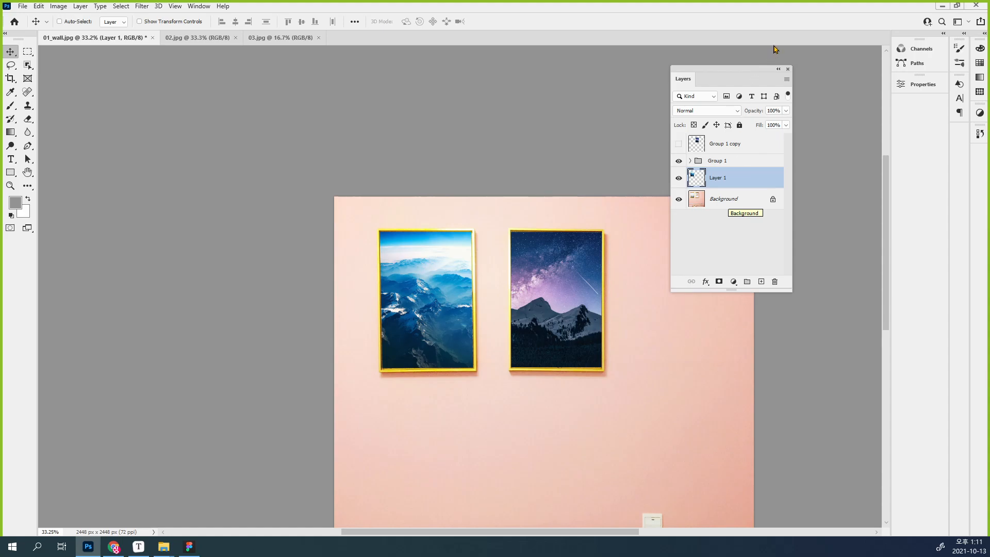
click(786, 79)
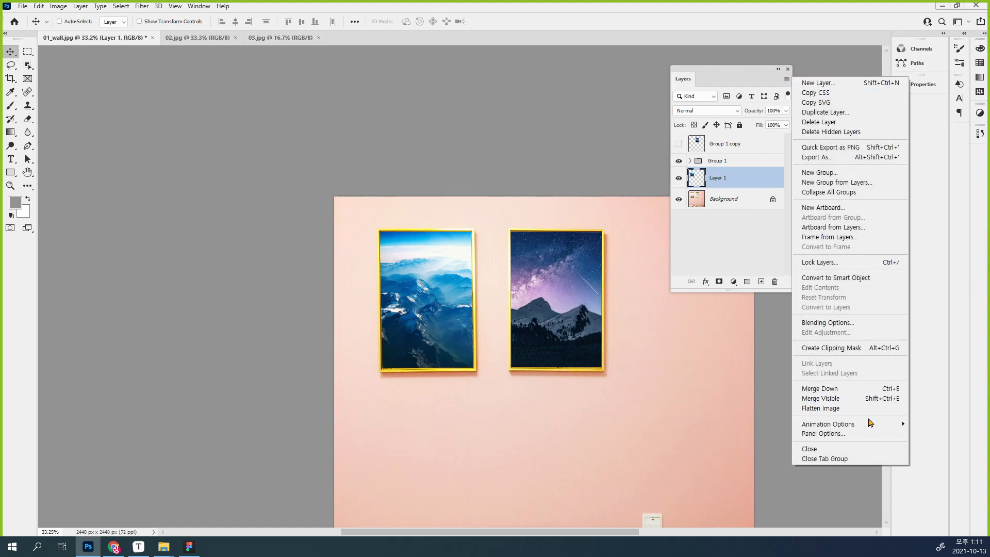
click(727, 179)
right_click(726, 180)
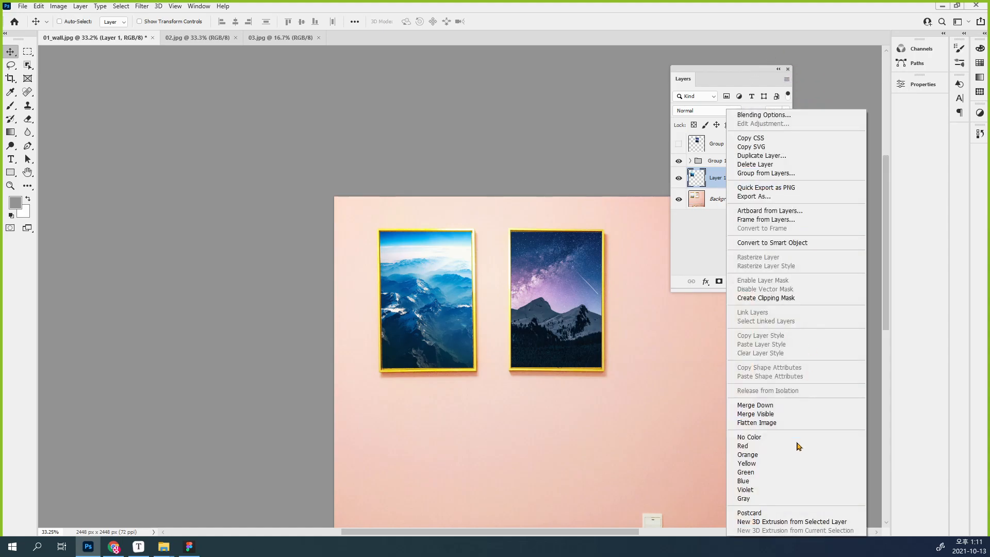
click(794, 483)
click(746, 254)
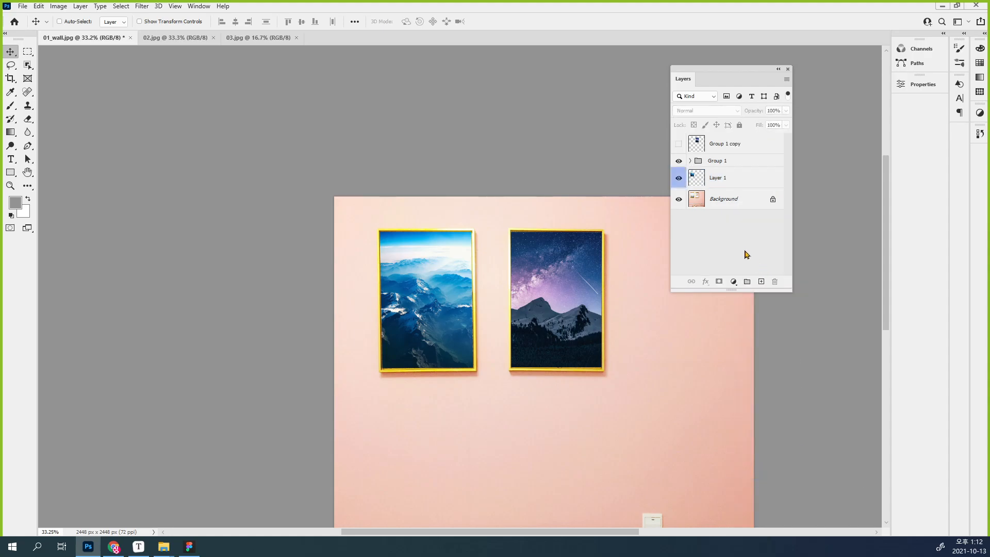
Show the Info panel and float it over the canvas near the mountain photo
key(F8)
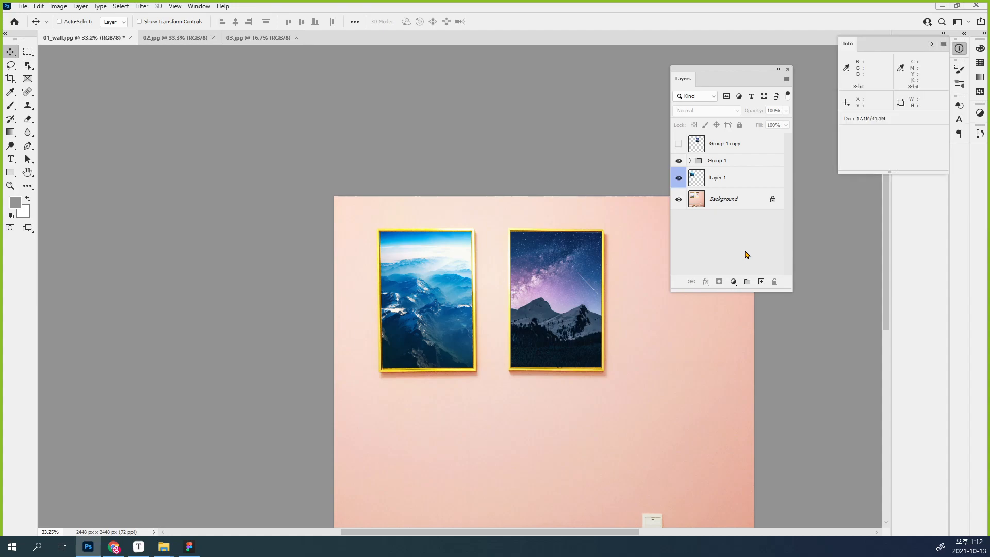
drag(959, 48, 312, 163)
click(289, 80)
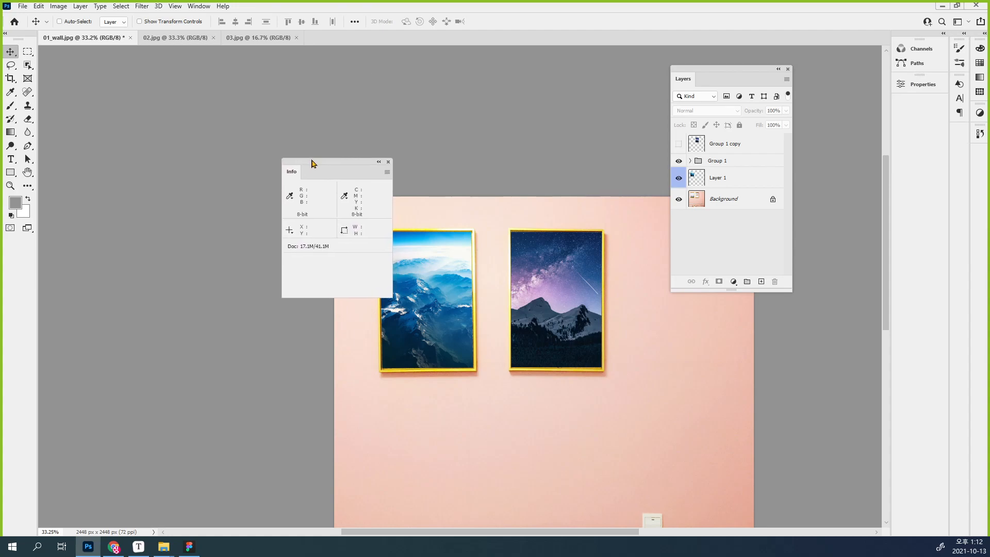
Dock the floating Layers panel, select Layer 1 in it, and move Info up between the wall photos
drag(717, 69, 912, 52)
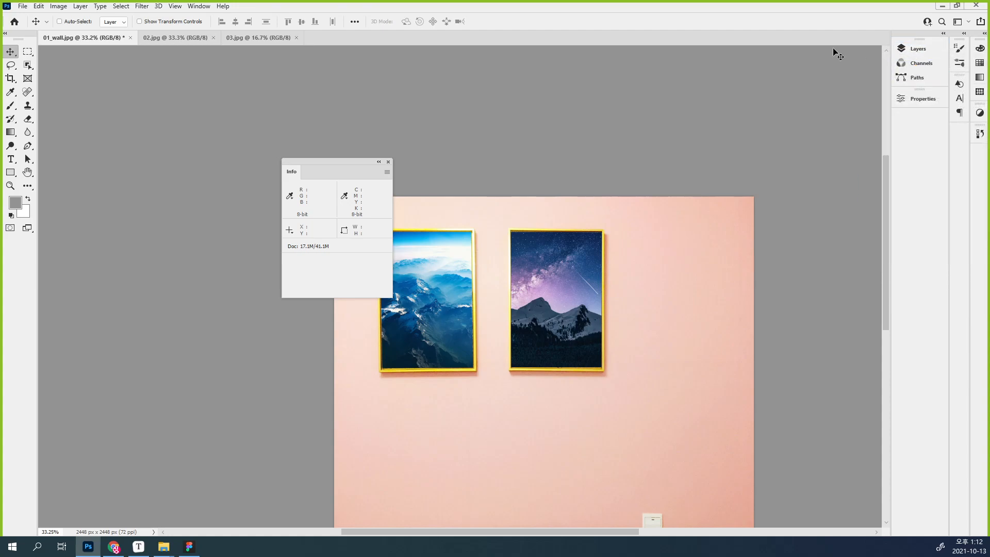
click(900, 48)
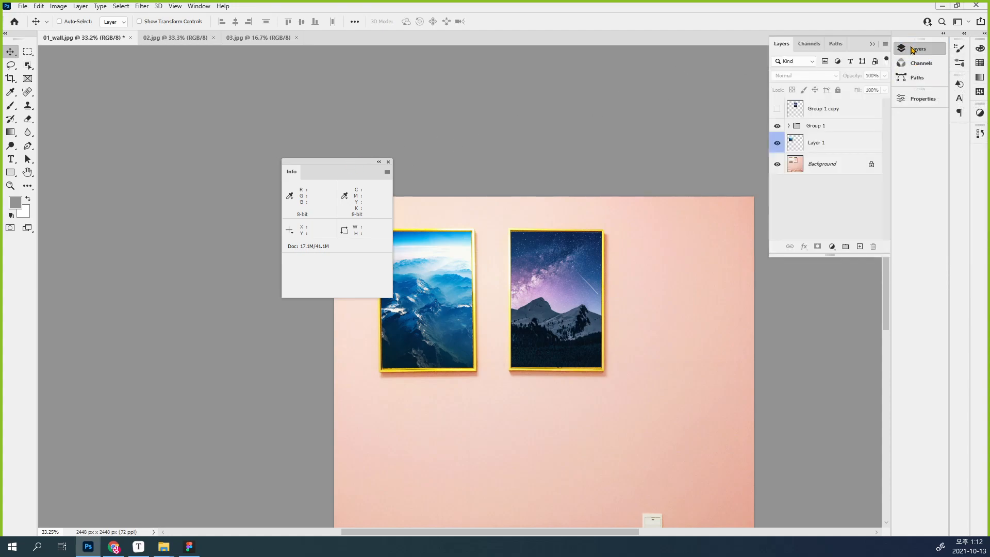
click(805, 143)
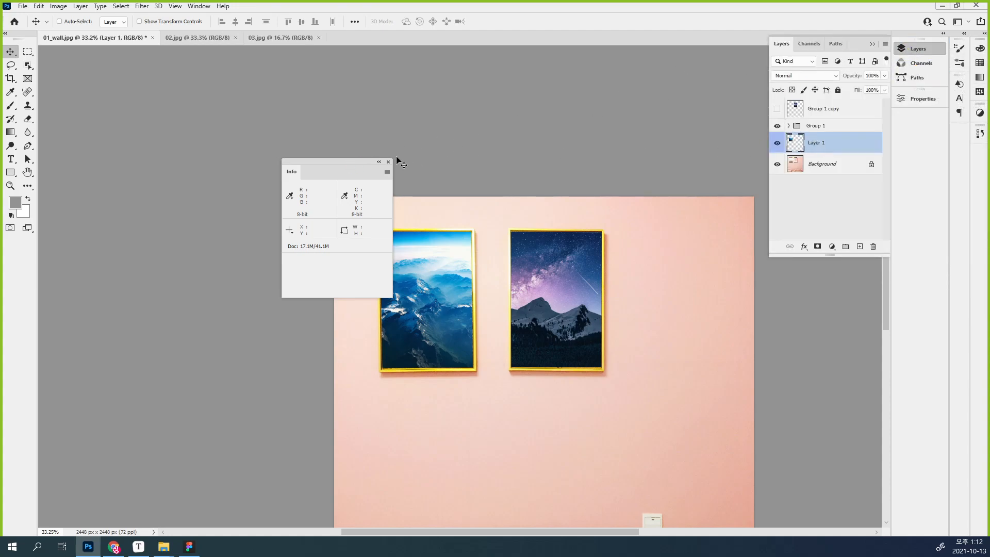
drag(366, 164, 477, 120)
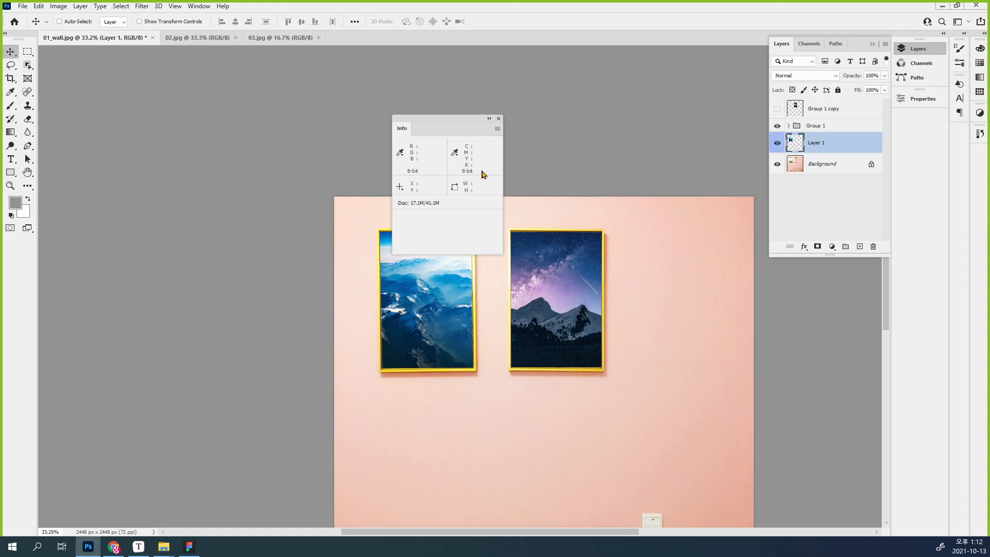
Try Web Color for Info's second color readout and set that readout to Actual Color
click(458, 153)
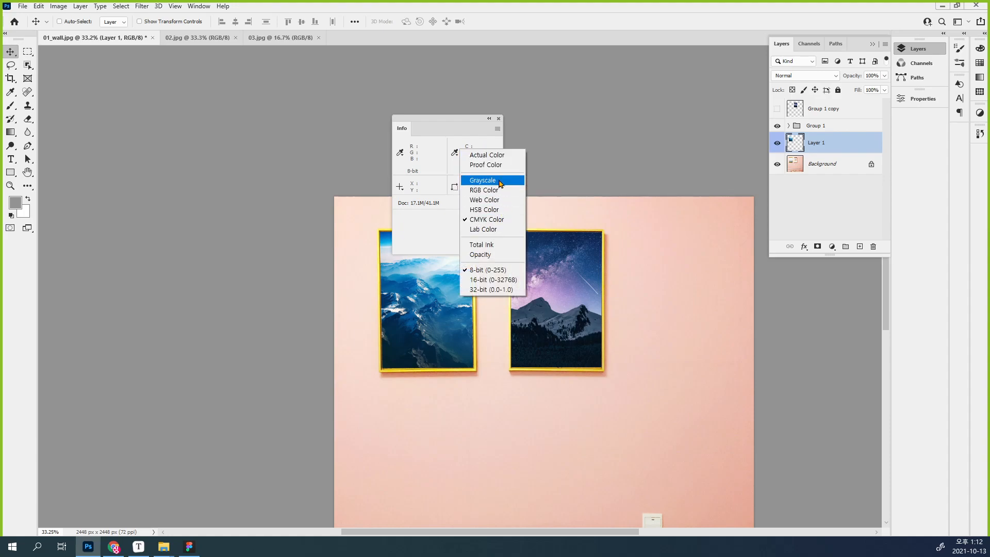
click(502, 204)
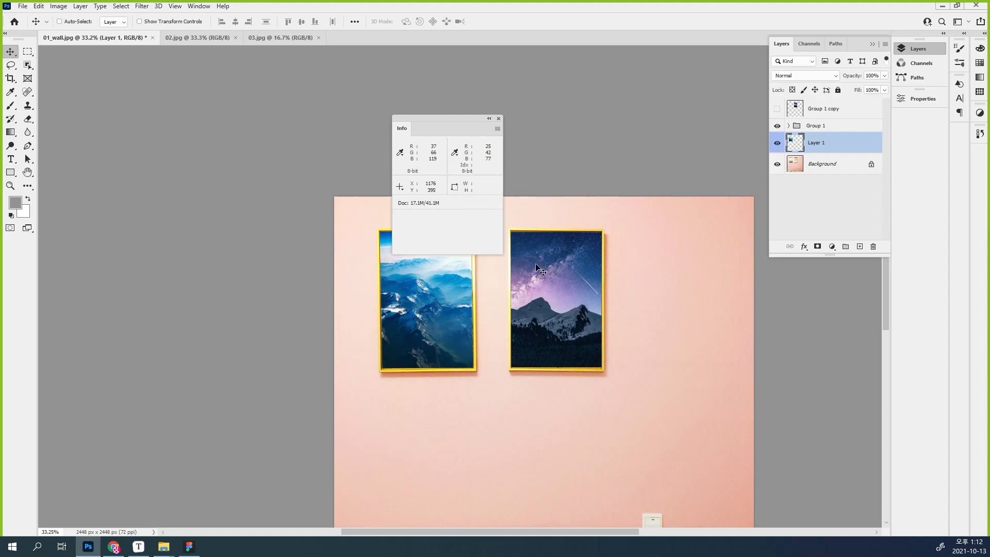
click(455, 154)
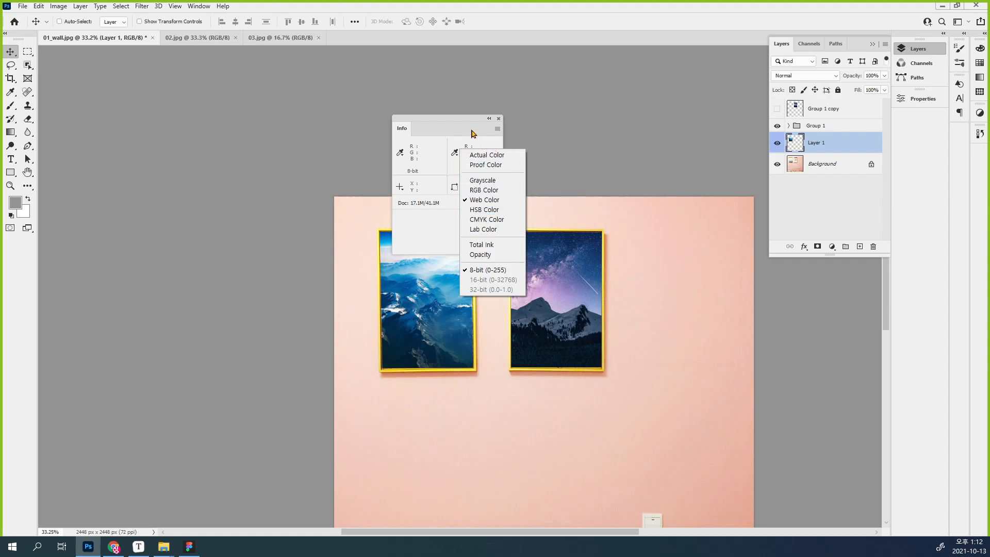
click(496, 156)
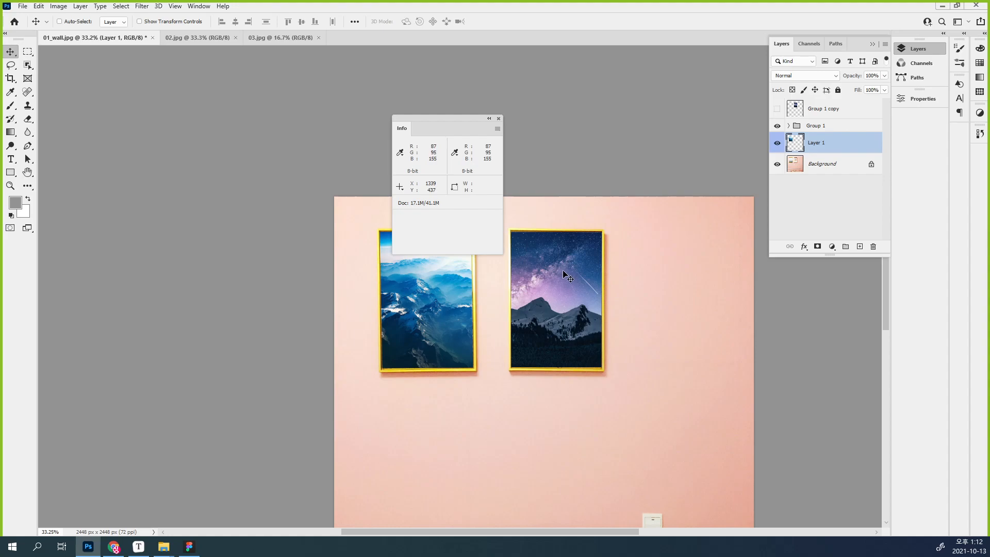
click(456, 153)
click(497, 130)
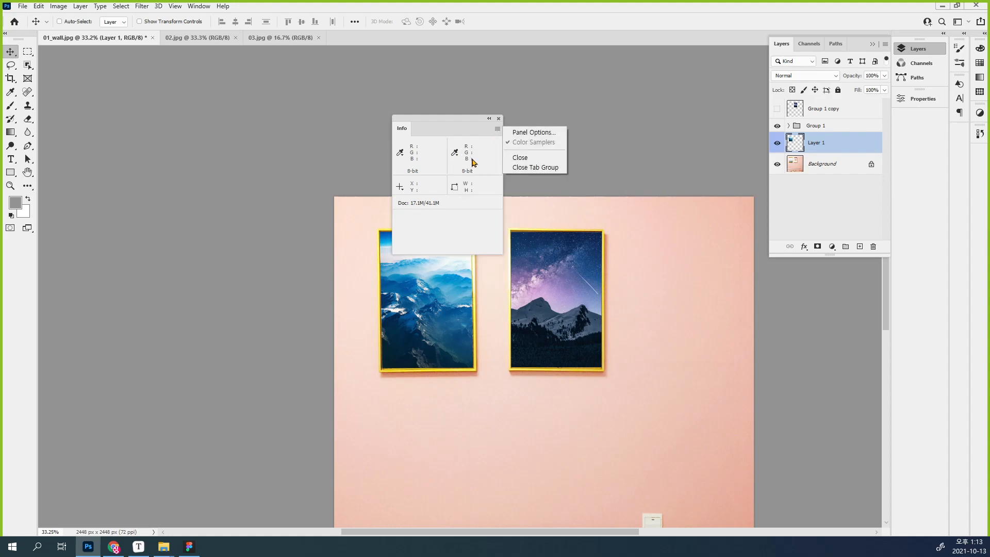
click(456, 154)
click(455, 153)
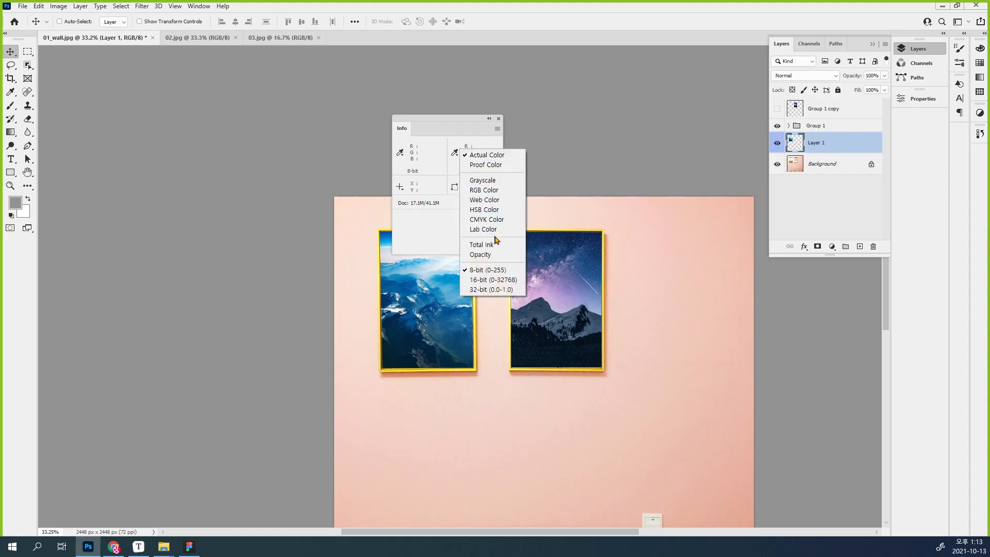
click(465, 137)
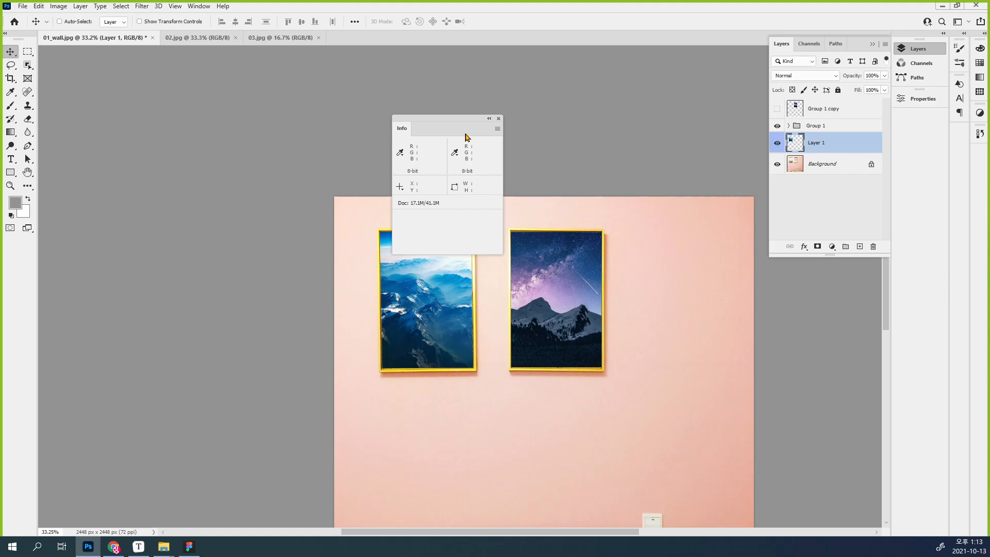
Select the bg night-sky layer, zoom in to 66.7% on it, and move Info over the mountain photo
ctrl+click(562, 292)
key(b)
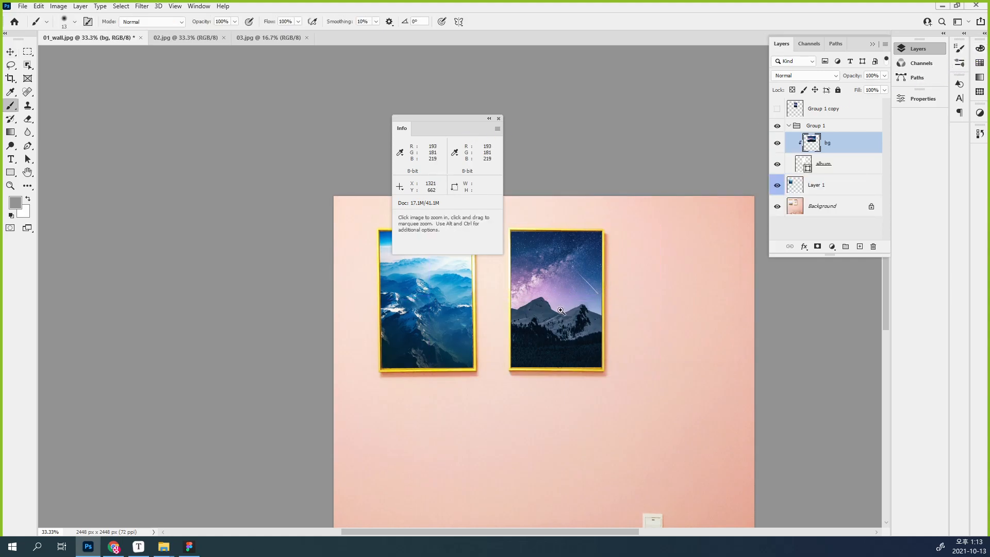
click(561, 311)
click(561, 311)
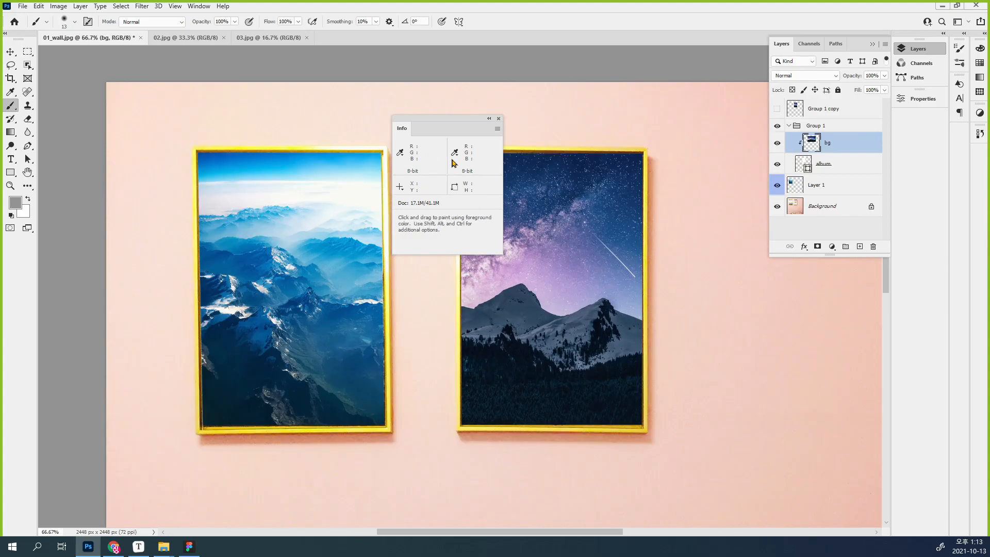
drag(501, 120, 207, 248)
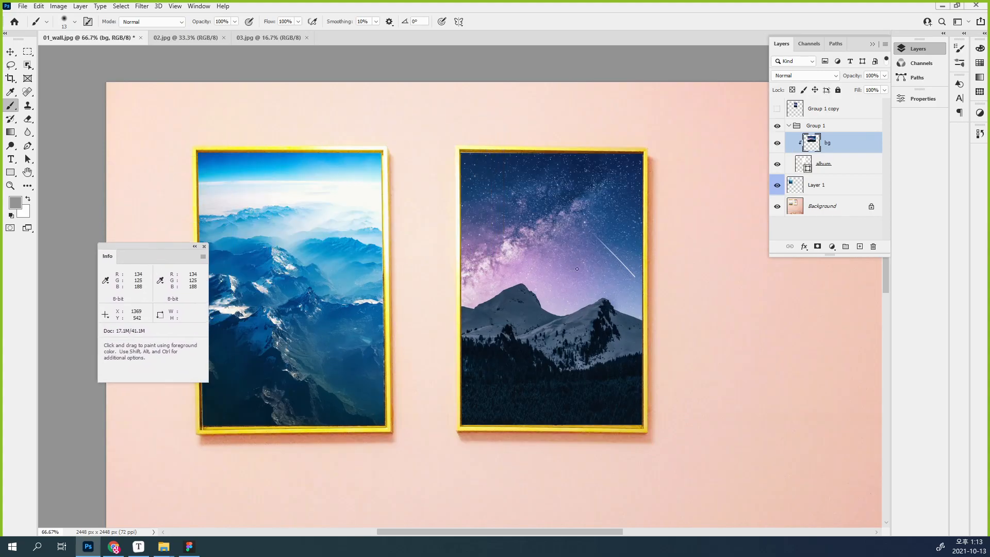
Check the distances from the album layer to the canvas edges and the neighbouring mountain photo
key(v)
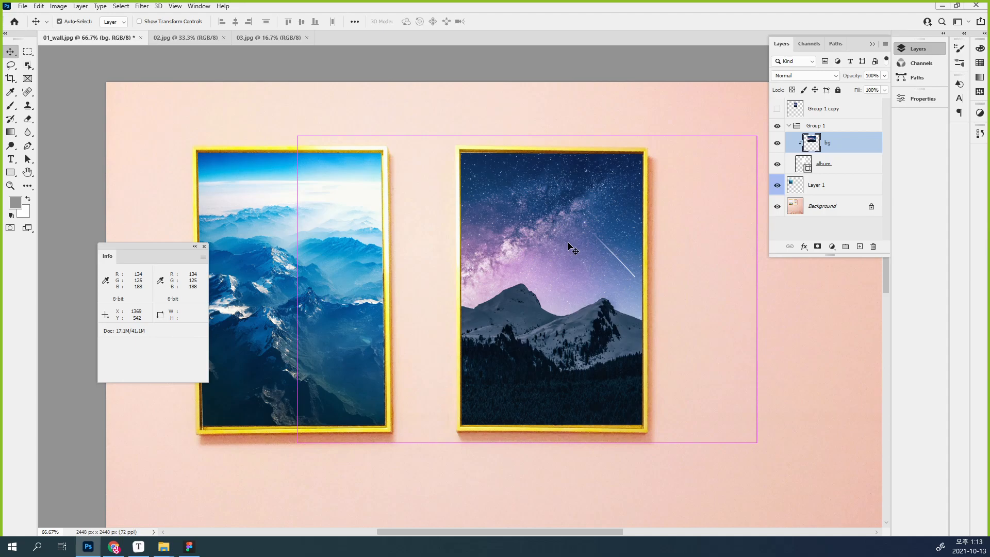
key(ctrl)
key(ctrl)
click(846, 169)
key(ctrl)
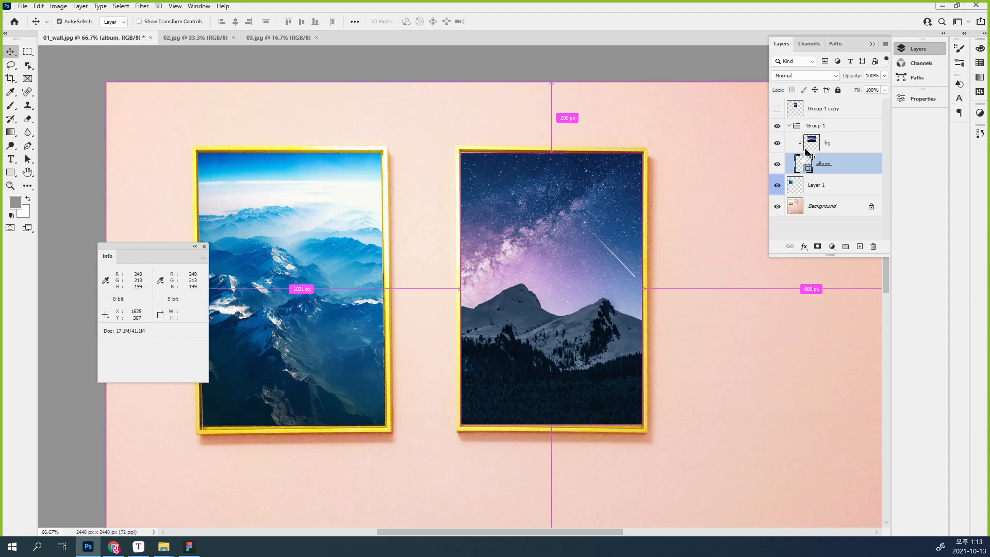
click(564, 235)
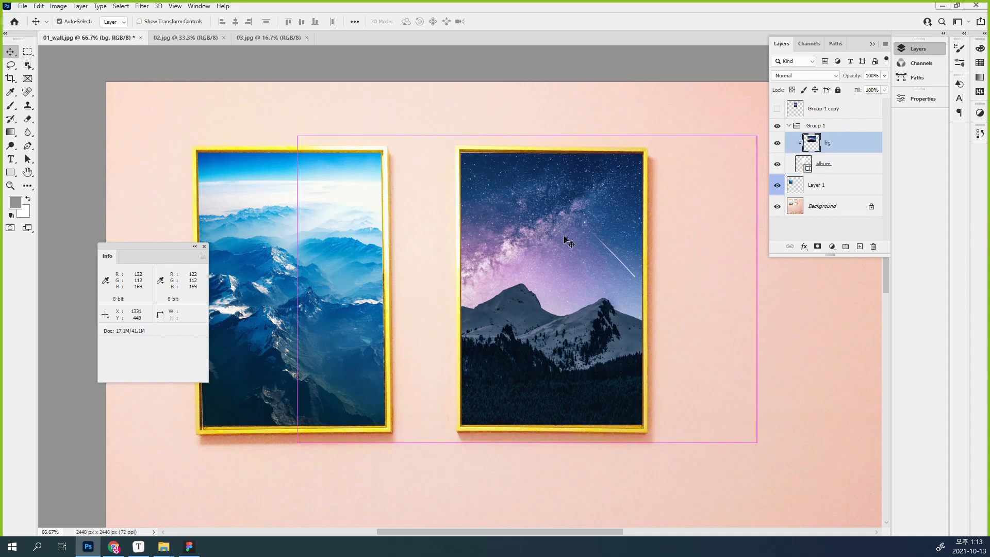
click(840, 166)
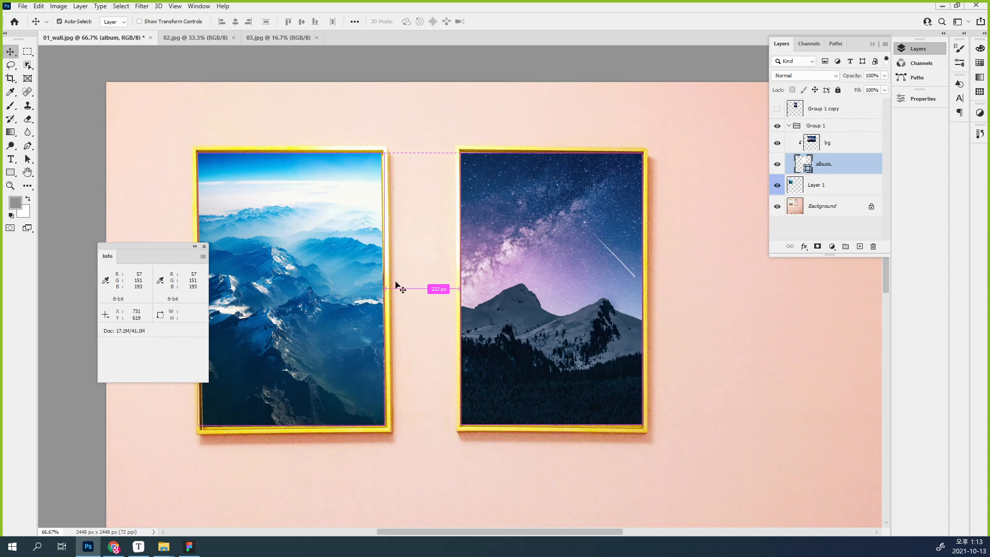
Move Info beside the night-sky photo and measure marquee areas of 393 × 451 and 526 × 668 px there, clearing each selection
drag(141, 249, 365, 165)
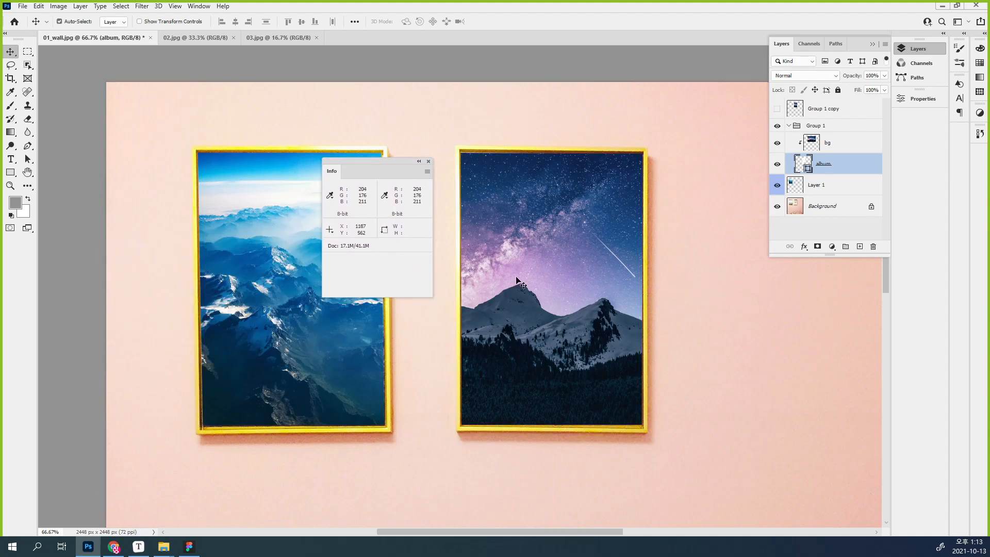
key(ctrl)
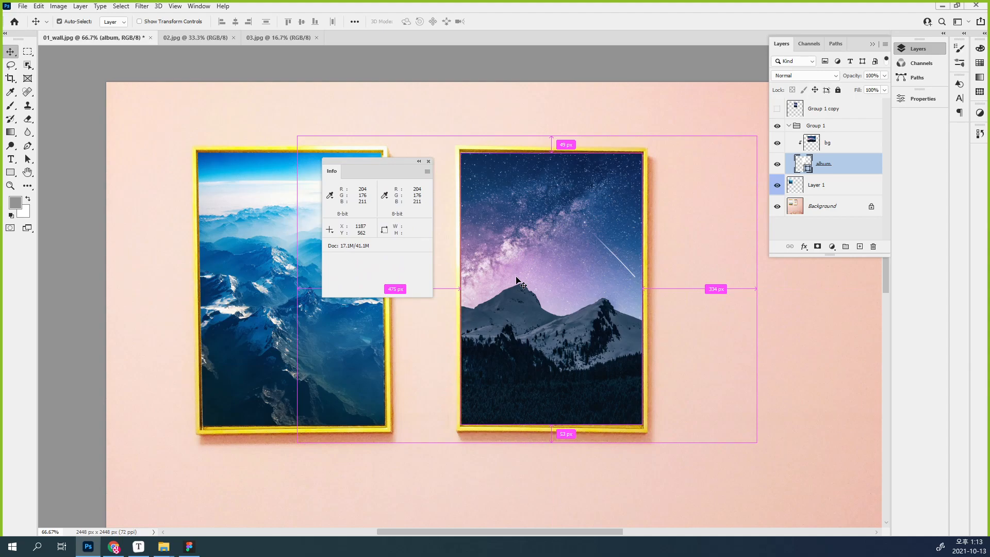
click(29, 53)
drag(456, 167, 591, 323)
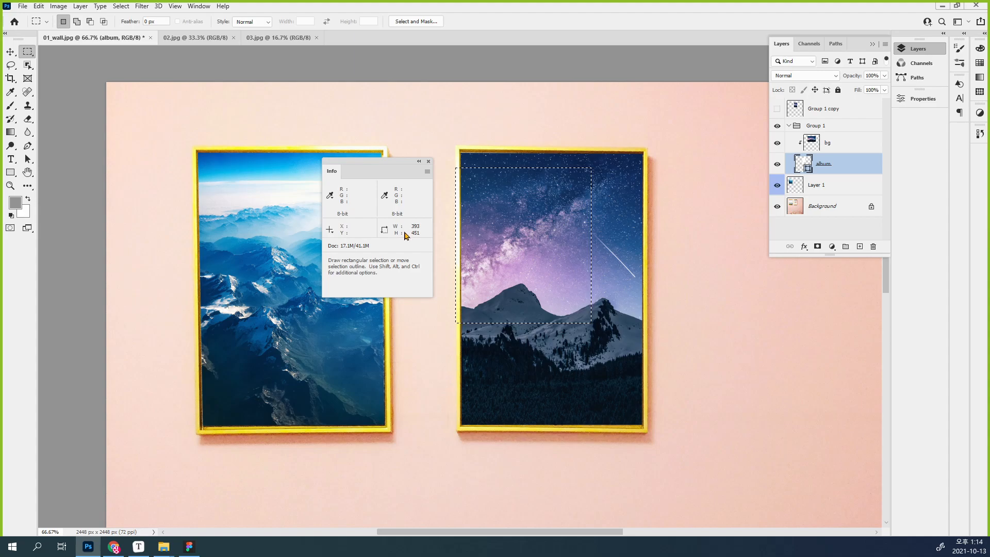
key(ctrl+d)
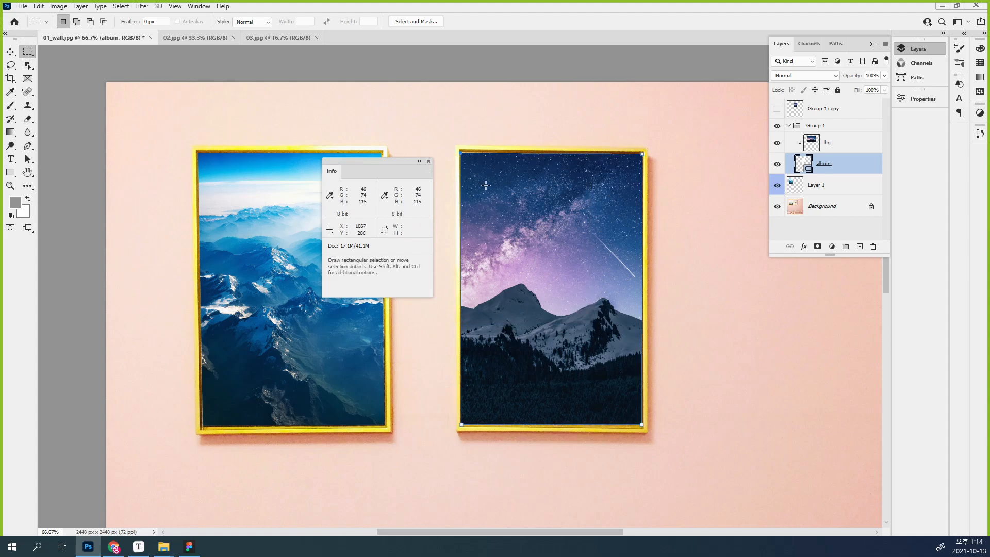
drag(465, 157, 646, 388)
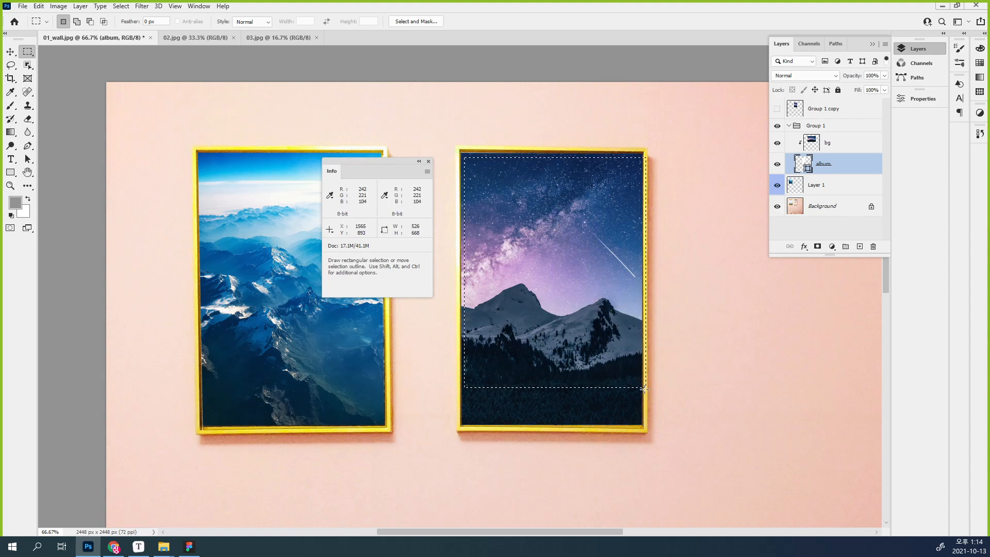
key(ctrl+d)
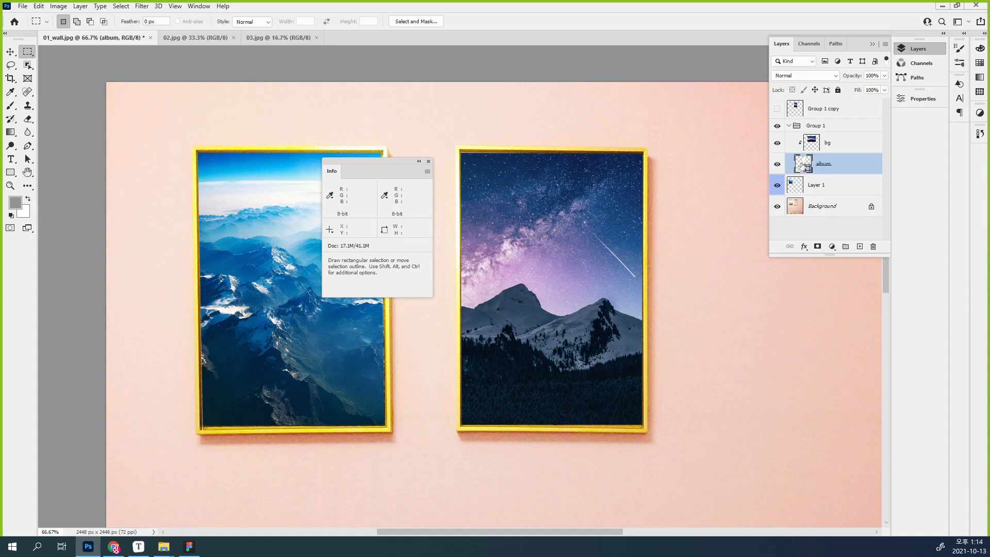
Load the album shape's outline as a selection to read its width and height in Info
key(ctrl)
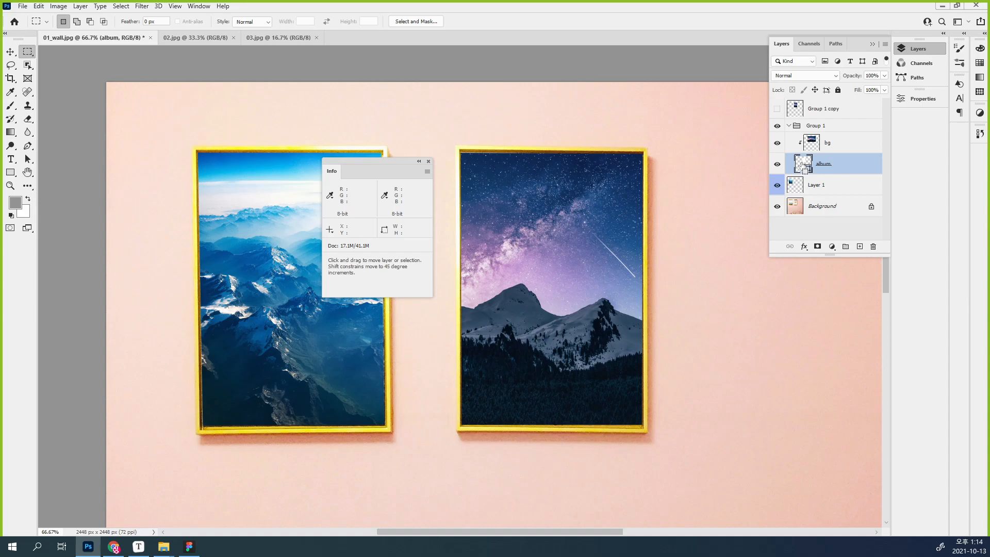
ctrl+click(803, 165)
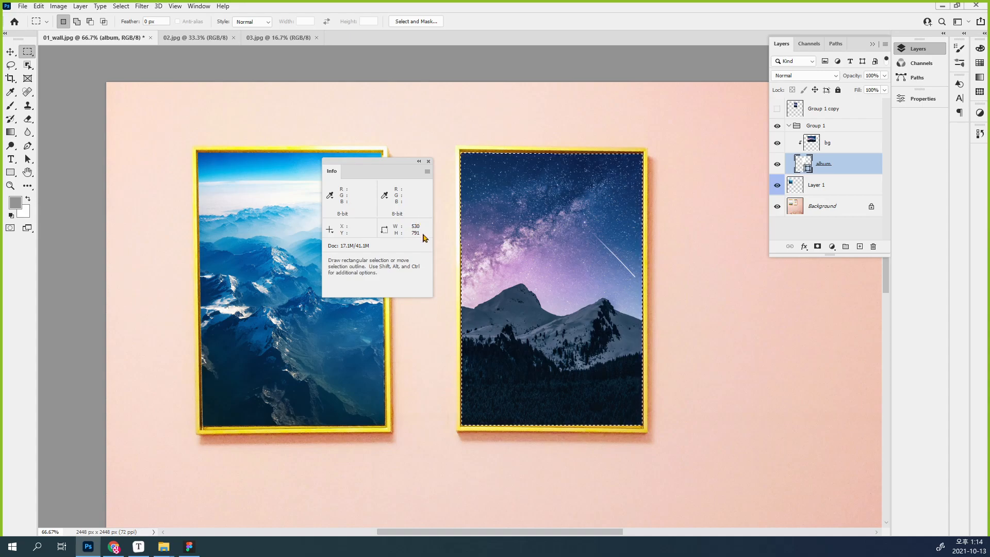
Undock the Properties panel, expand it, and place it beside the framed night-sky photo
drag(901, 98, 353, 62)
click(393, 48)
click(393, 48)
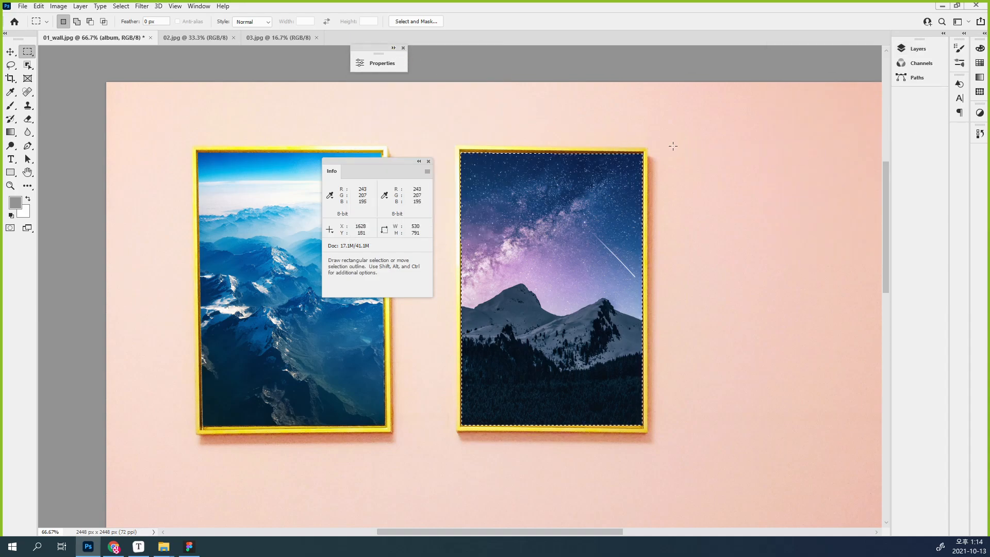
click(393, 48)
drag(387, 49, 685, 152)
Clear the album selection and reopen the Layers panel with the Move tool active
key(ctrl+d)
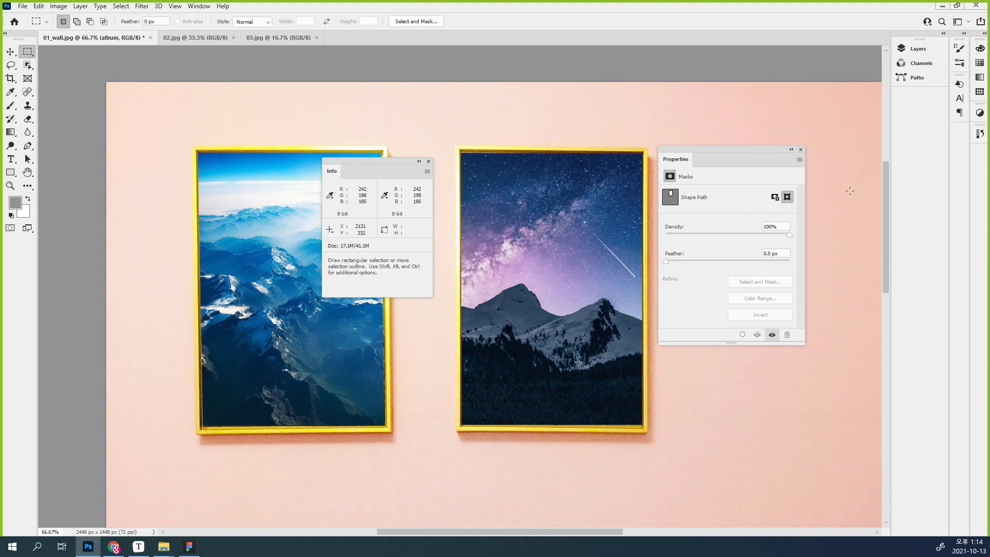
key(v)
click(918, 48)
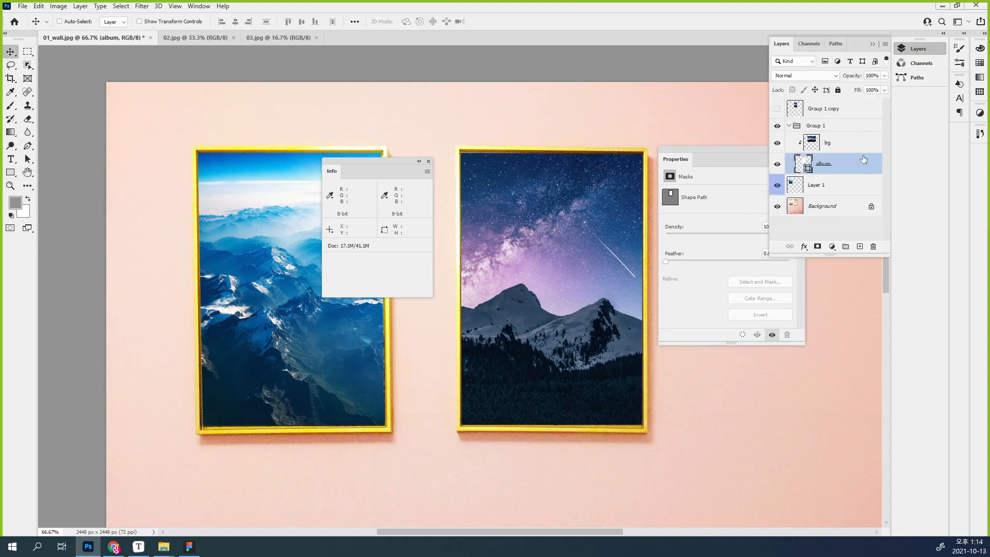
Select the bg layer, Group 1 and the album shape in turn to compare their details in Properties
click(856, 142)
click(851, 127)
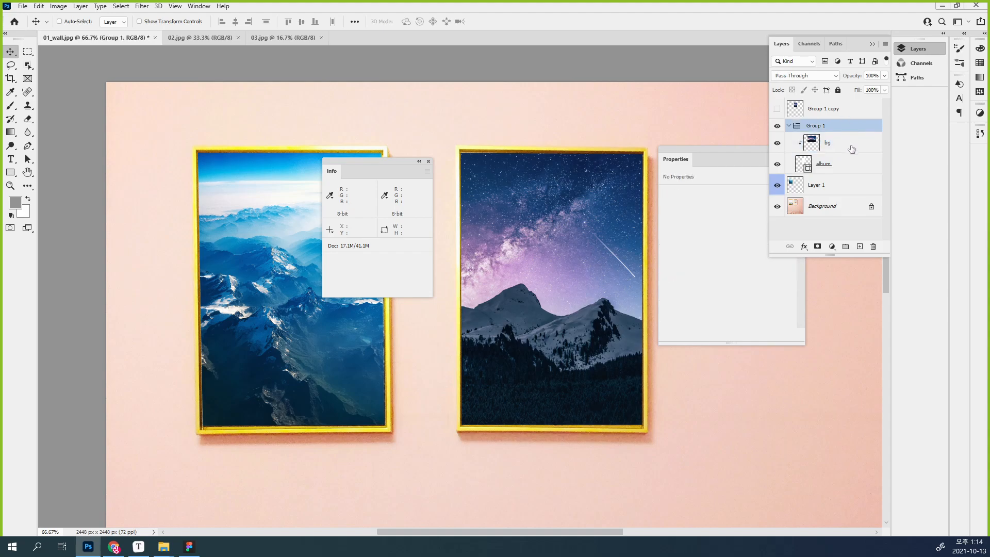
click(852, 149)
click(855, 165)
Dock the floating Info and Properties panels back into the collapsed panel strip and collapse the Layers panel
drag(730, 152, 237, 154)
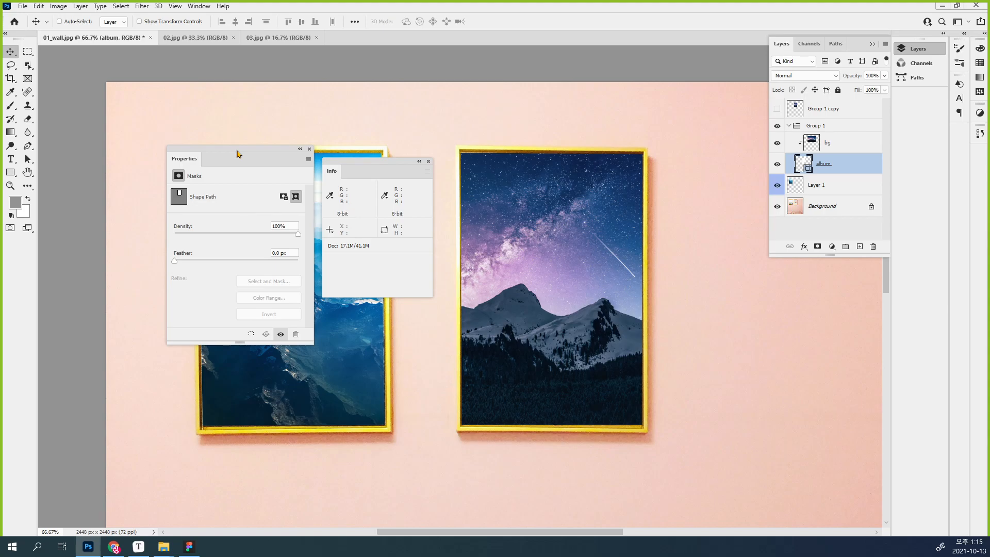
click(200, 6)
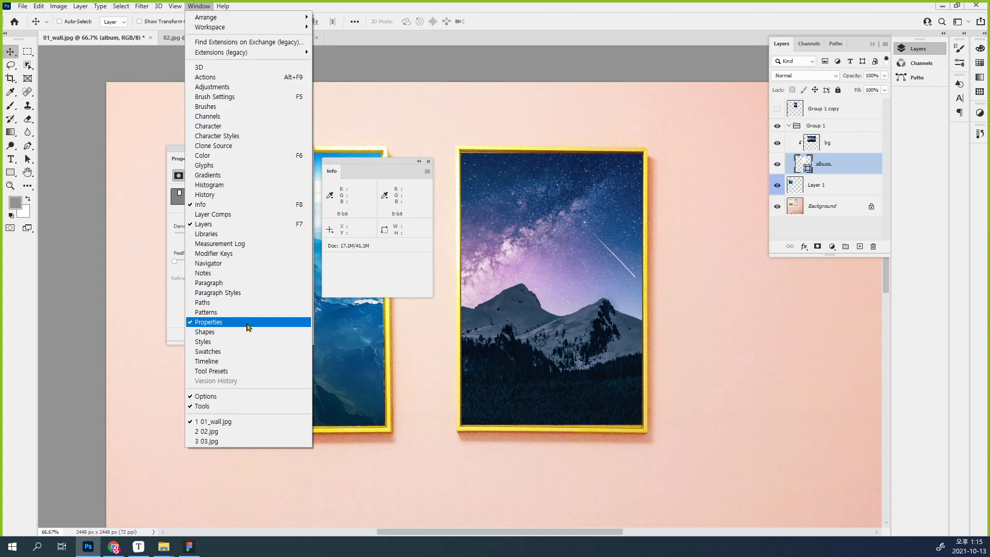
click(370, 161)
drag(376, 163, 586, 190)
drag(653, 196, 959, 134)
drag(158, 143, 958, 159)
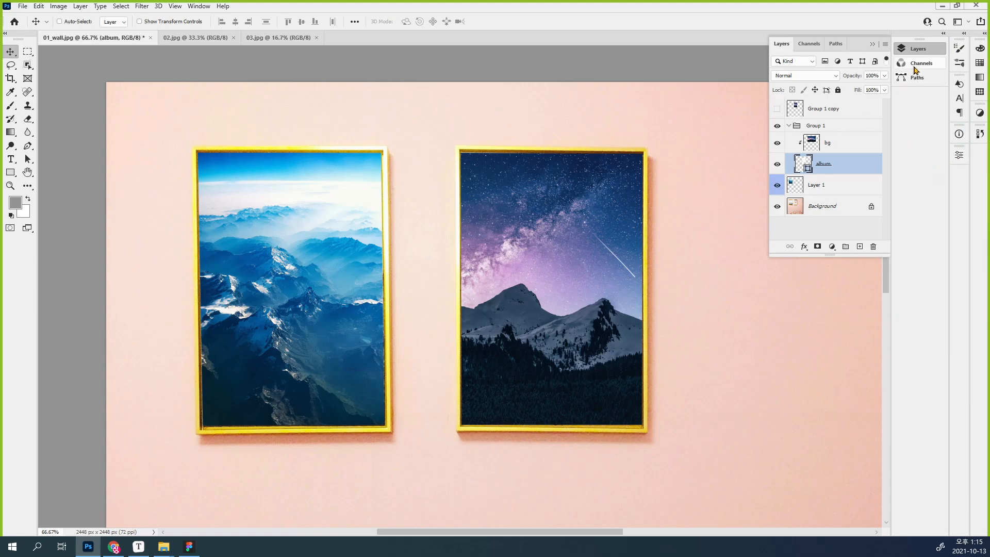
click(917, 48)
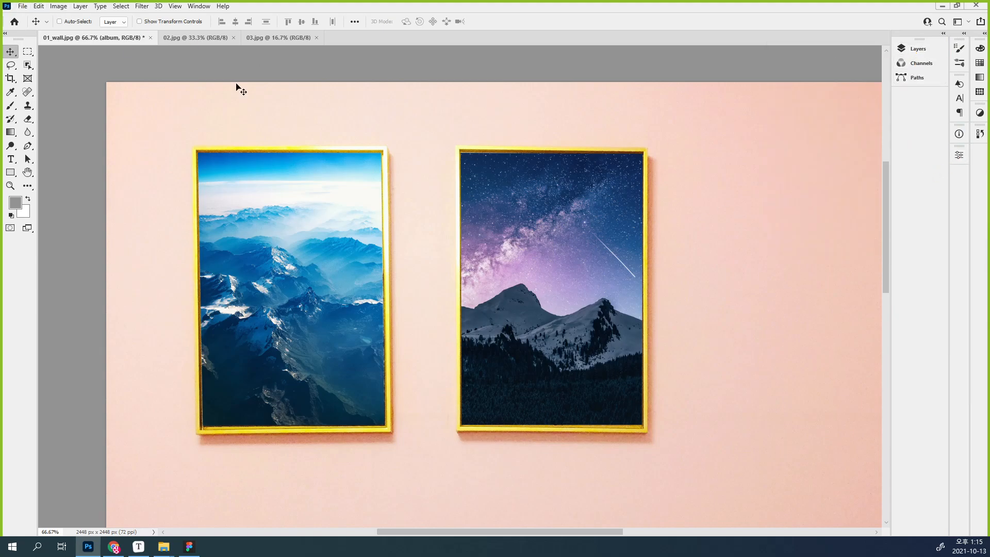
Bring up Save As for the framed-photo document and review the file formats it offers
key(ctrl)
scroll(597, 243, down, 2)
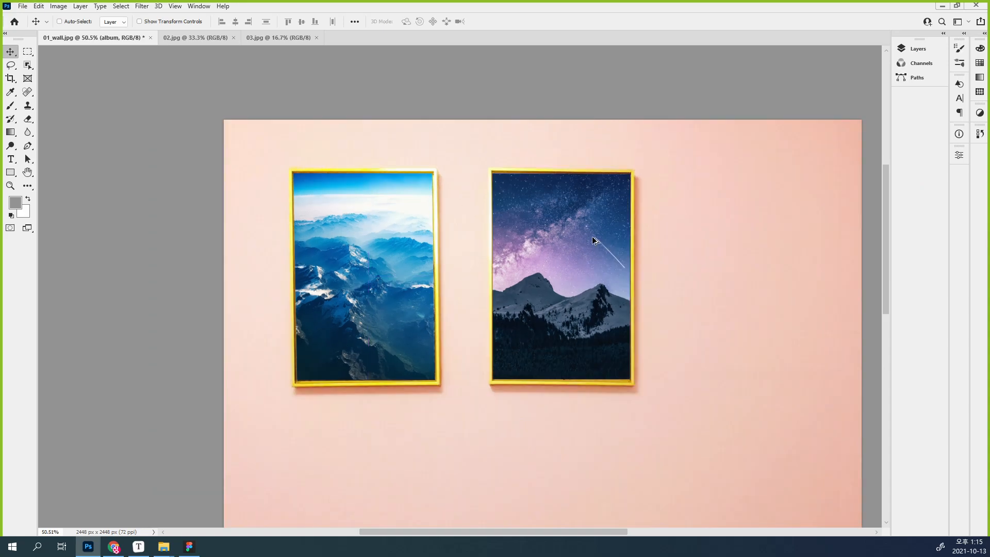
scroll(597, 243, down, 1)
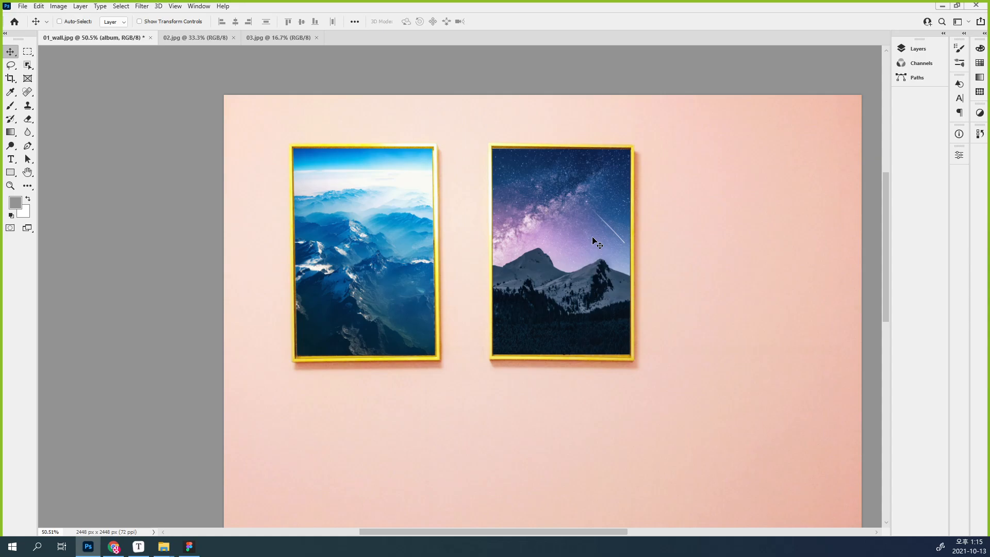
click(22, 6)
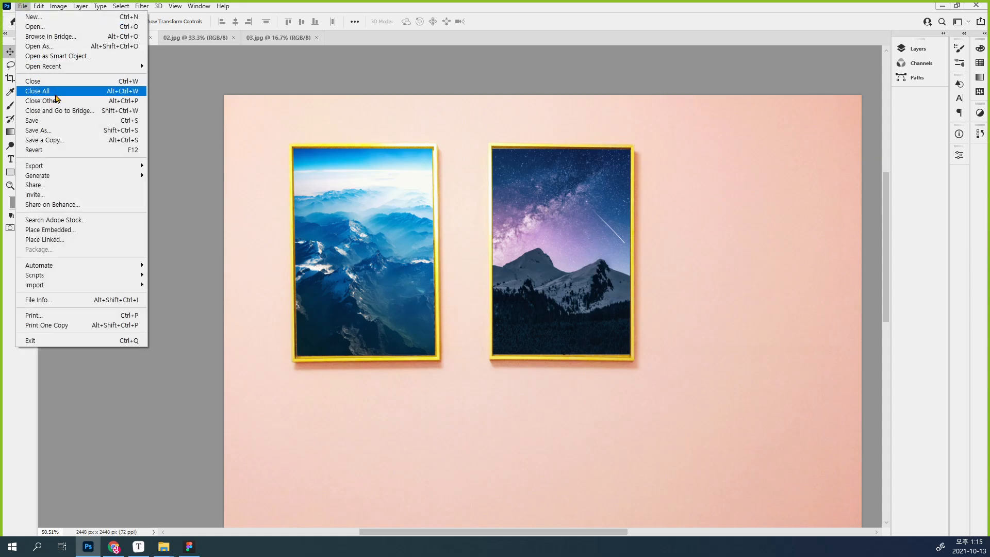
click(56, 136)
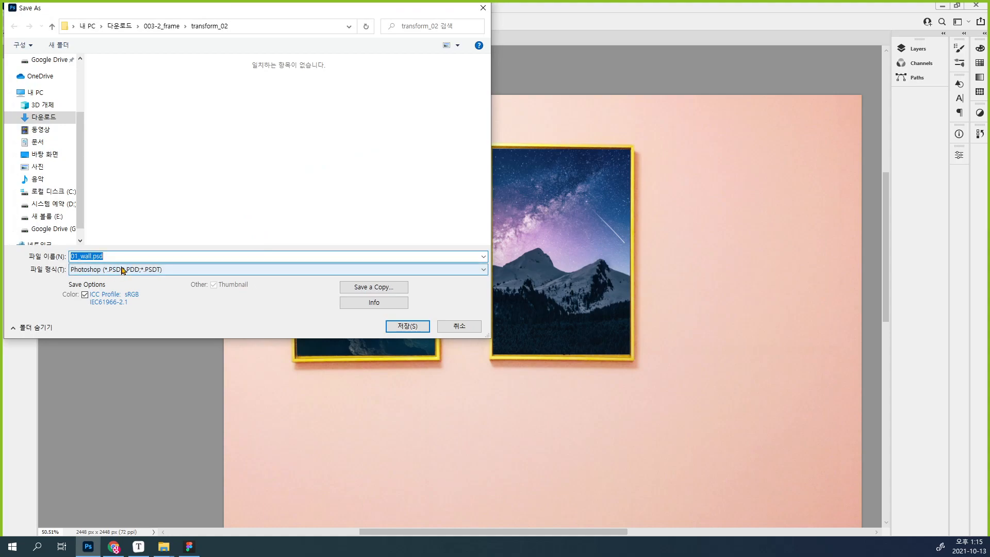
click(191, 271)
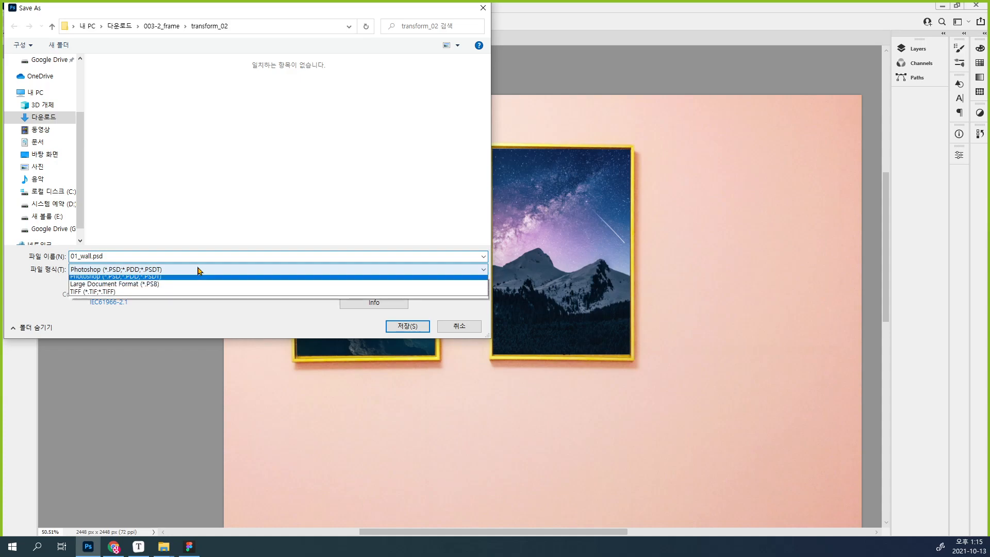
click(185, 9)
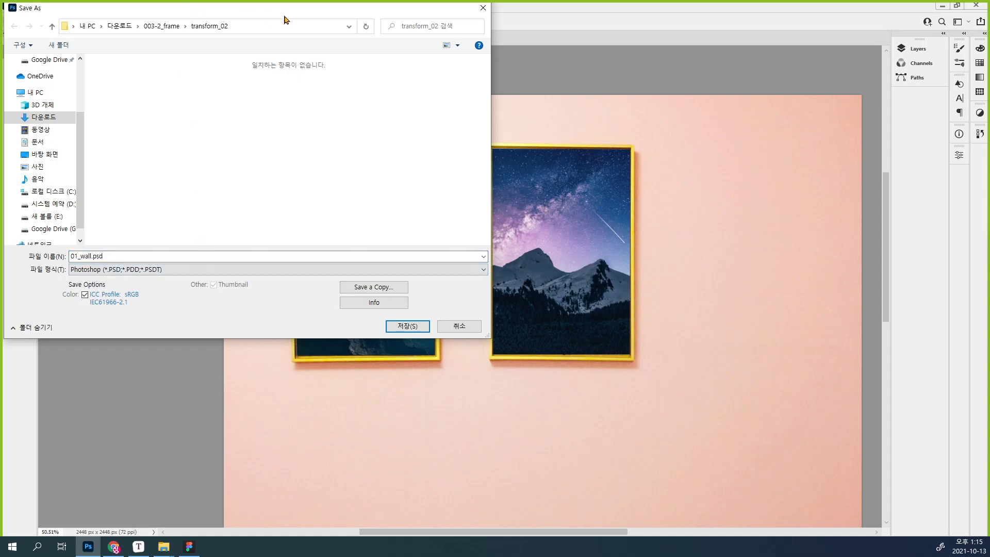
drag(287, 17, 476, 23)
click(411, 281)
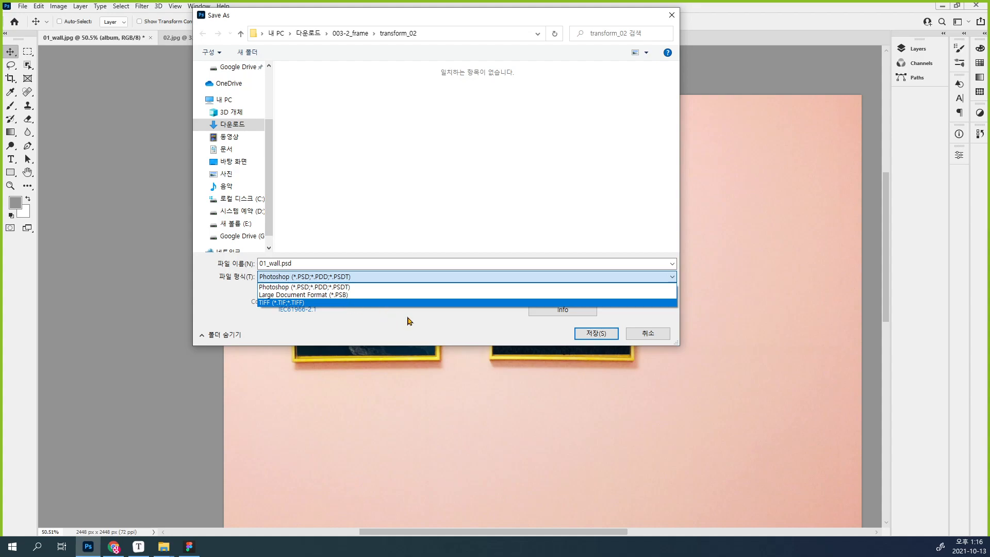
click(433, 324)
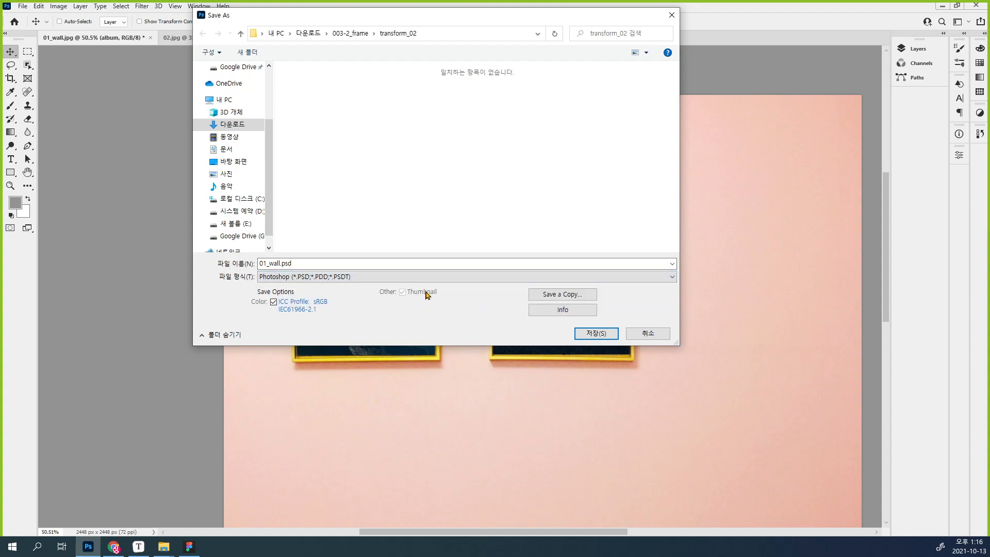
Switch to saving a copy in PNG format, with the Desktop as the location and 01_wall copy.png as the file name
click(572, 295)
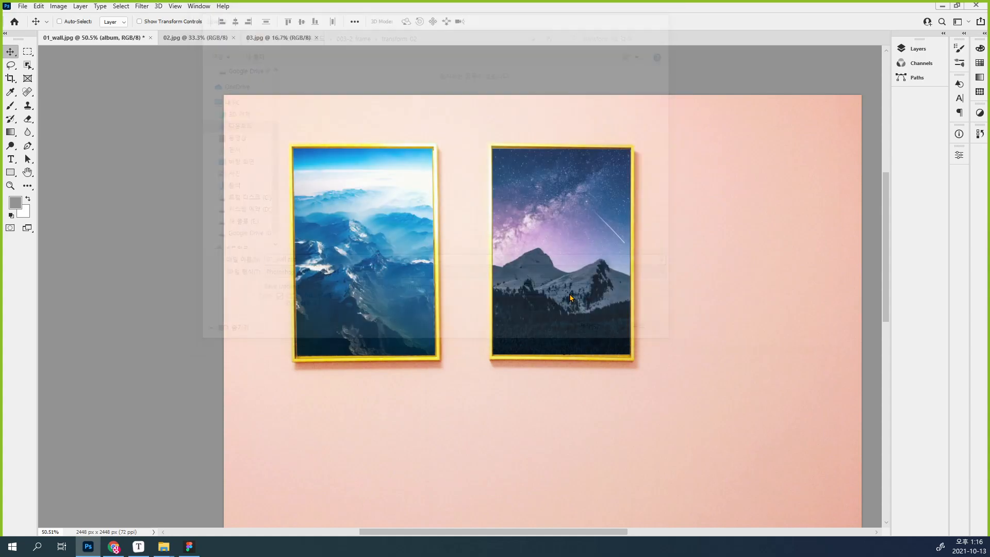
click(362, 277)
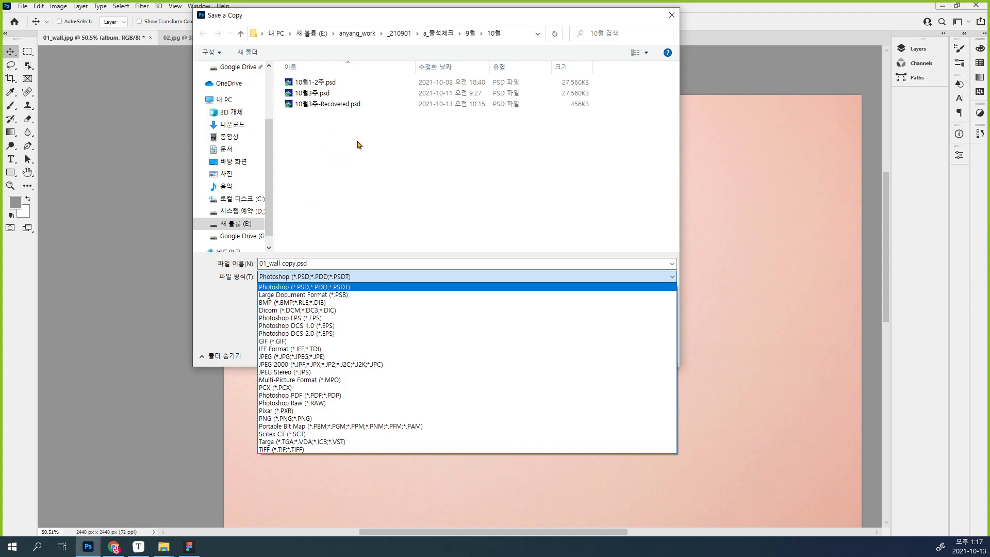
click(318, 420)
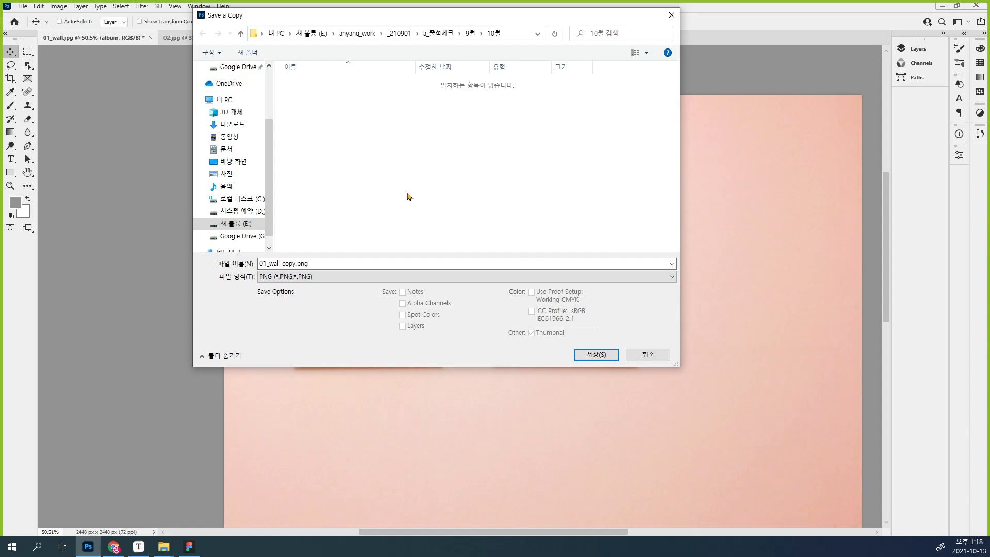
click(239, 161)
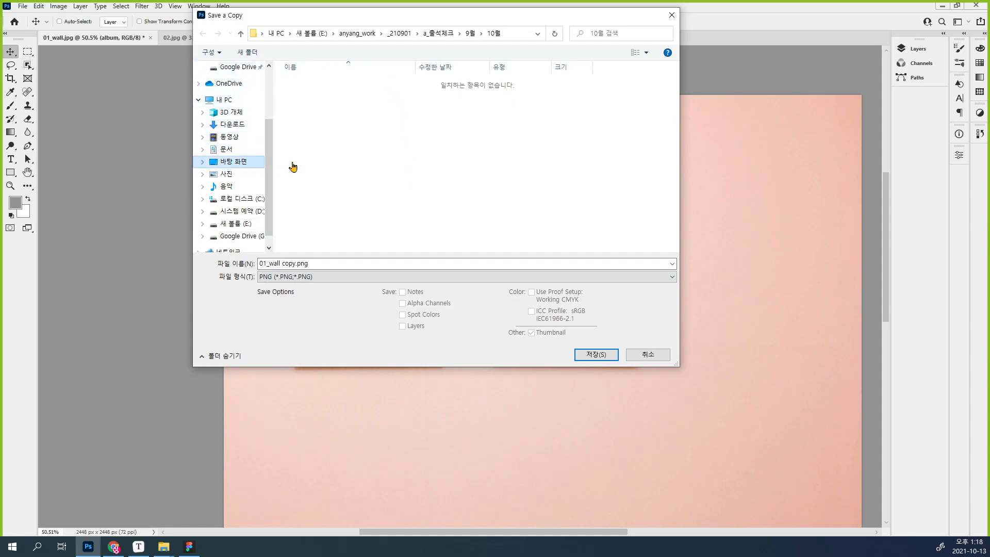
click(597, 358)
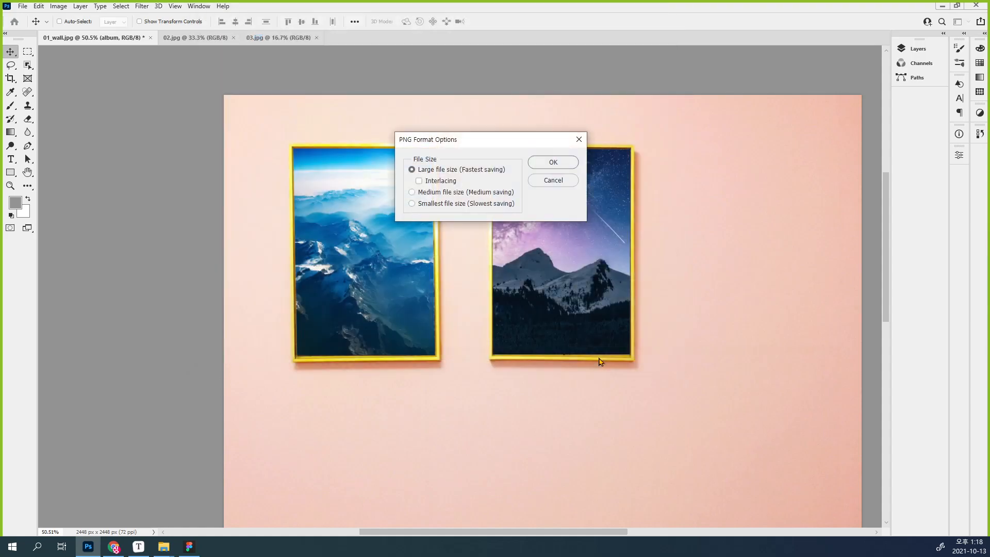
Go through the PNG file size options and save the copy with Large file size (Fastest saving)
drag(488, 140, 423, 140)
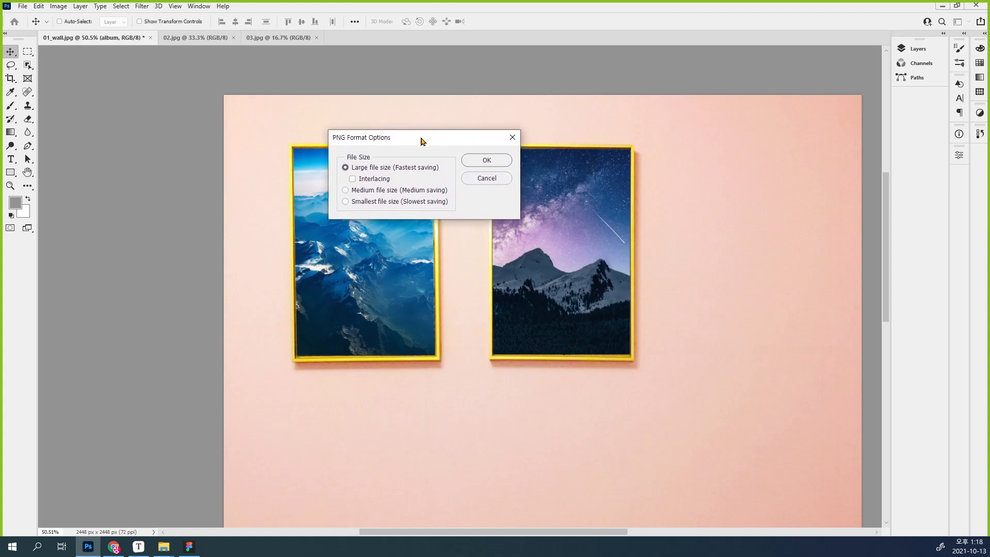
click(401, 204)
click(405, 190)
click(407, 169)
click(482, 164)
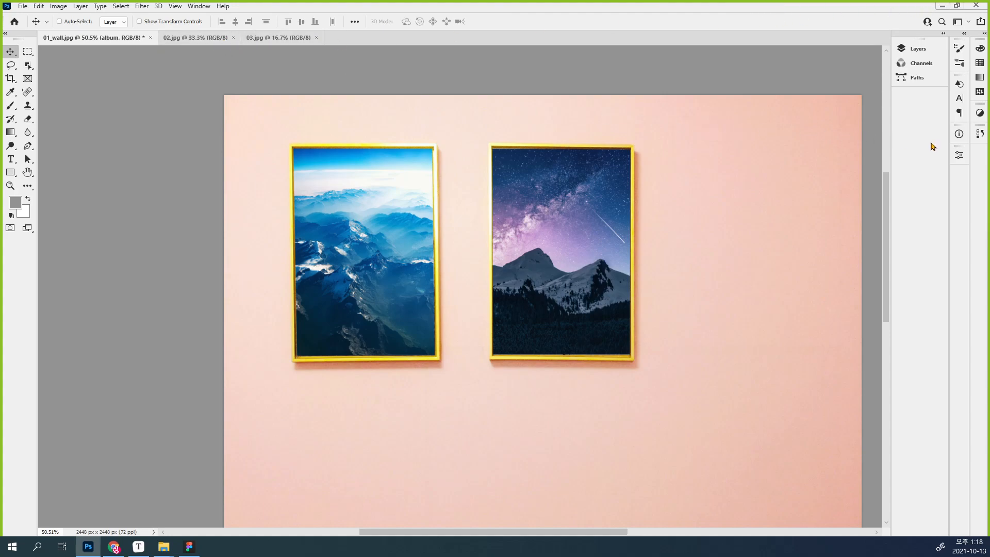
Reopen the Layers panel, collapse Group 1, and select Layer 1 followed by the Background layer
click(916, 48)
click(832, 127)
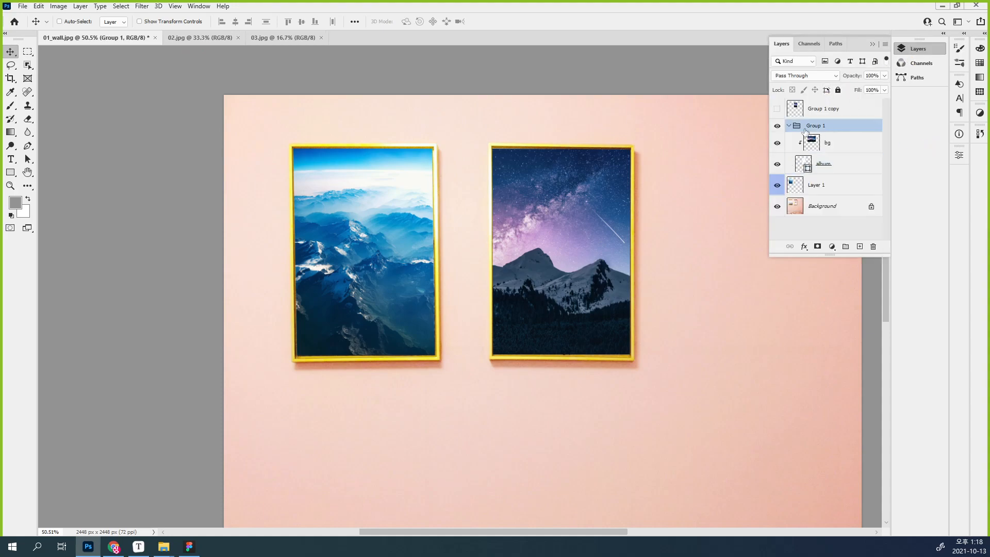
click(789, 126)
click(816, 146)
click(820, 165)
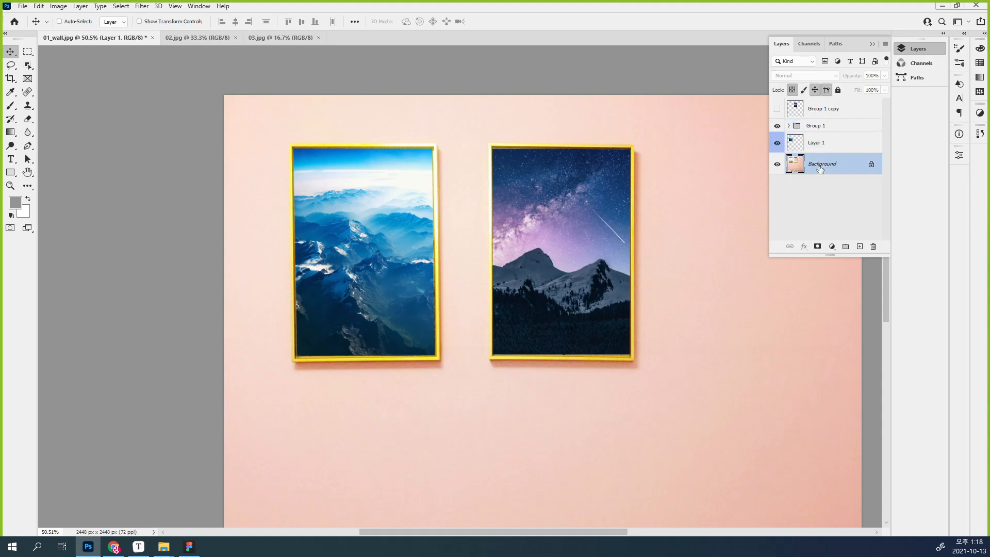
Check the document's dimensions in Canvas Size, cancel without changes, and collapse the Layers panel
click(58, 6)
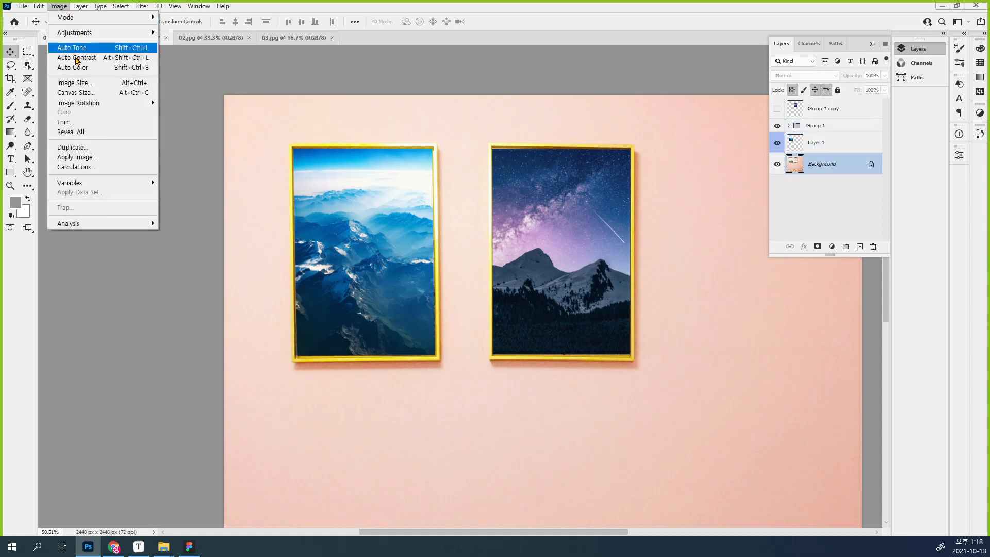
click(81, 96)
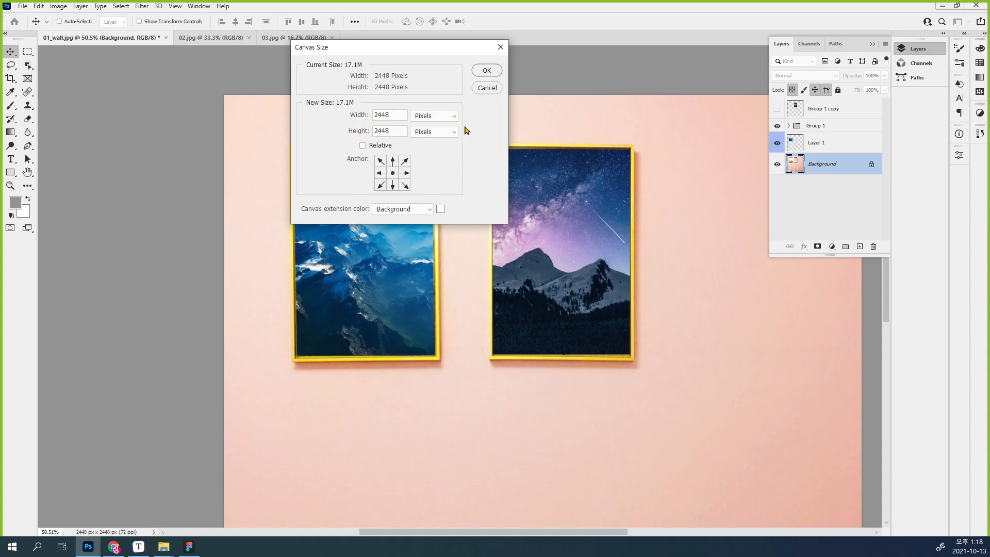
click(487, 89)
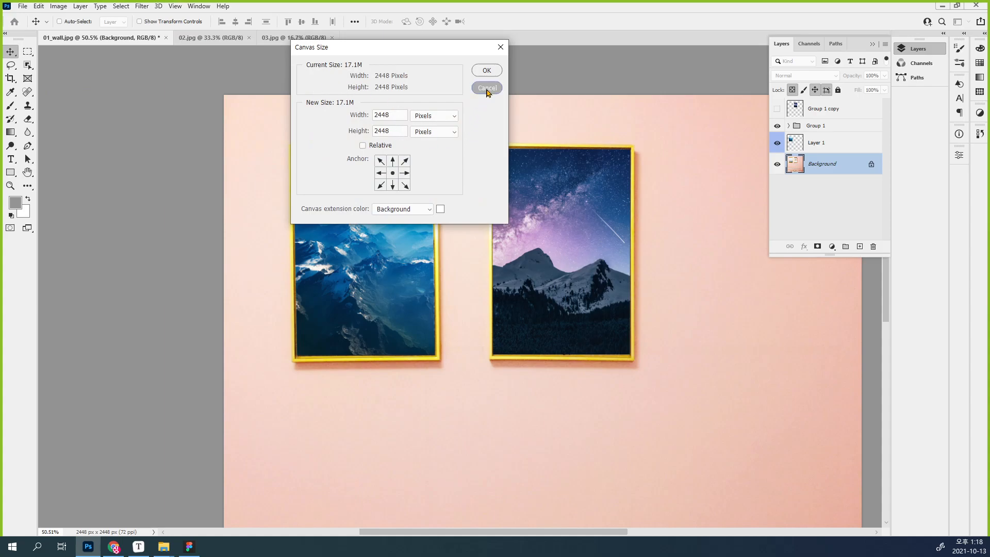
click(923, 48)
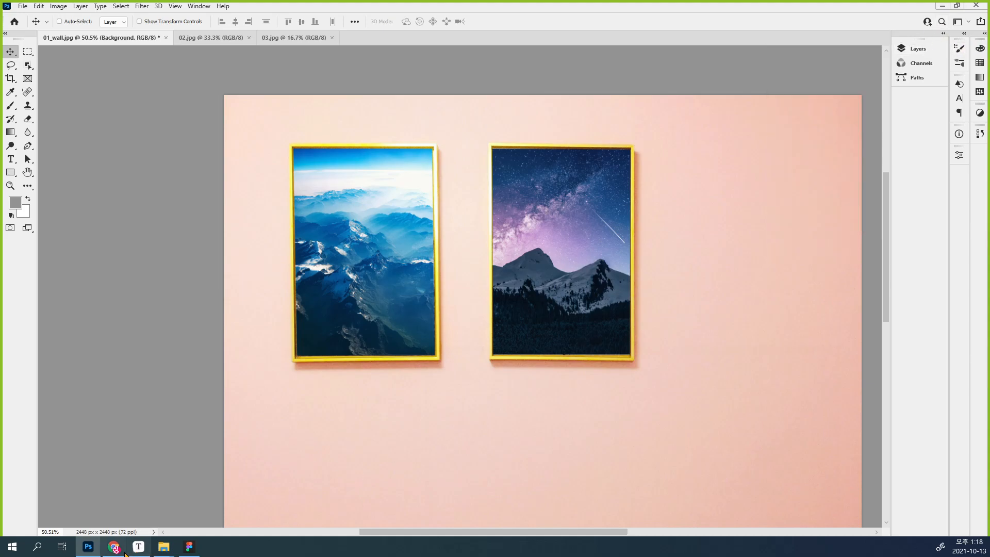